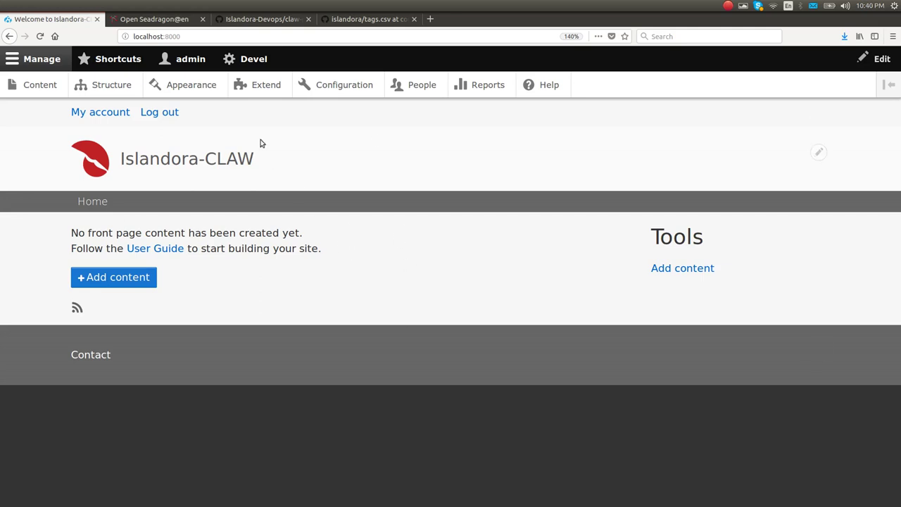
Step: View the Fedora repository root, then switch to the claw-playbook GitHub README
{"action": "left_click", "coordinate": [151, 19]}
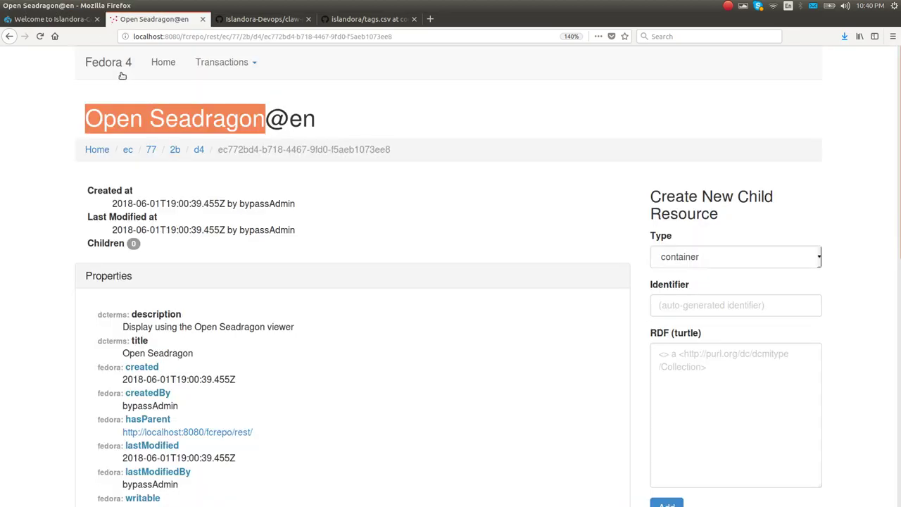
{"action": "left_click", "coordinate": [114, 56]}
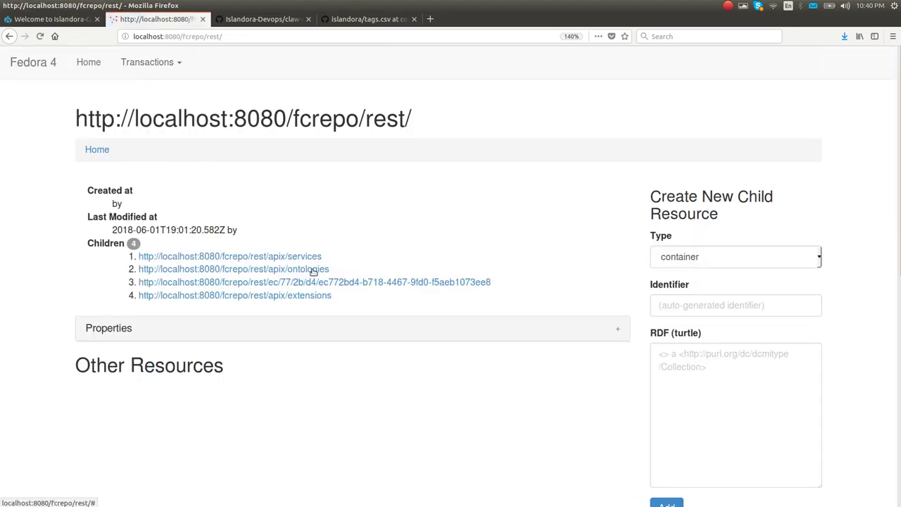
{"action": "left_click", "coordinate": [275, 20]}
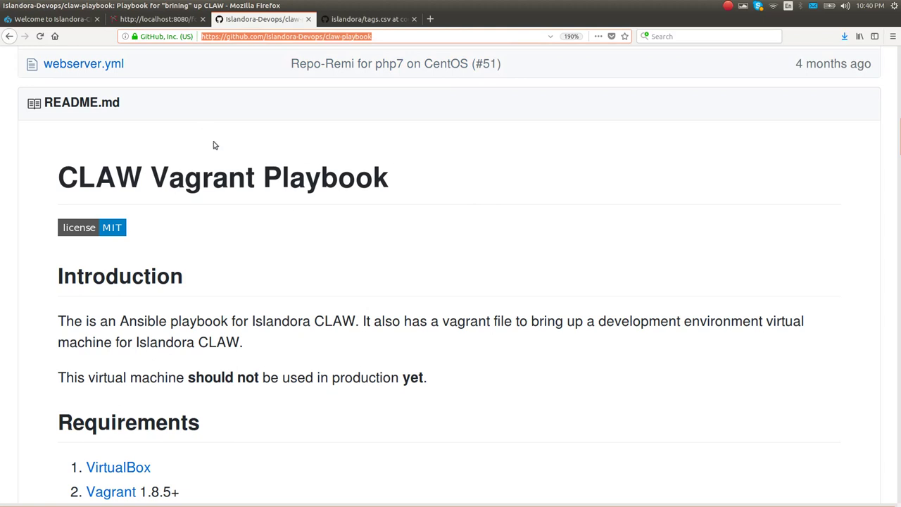
Step: Skim the claw-playbook README, then return to the Islandora-CLAW front page
{"action": "scroll", "coordinate": [287, 202], "scroll_direction": "down", "scroll_amount": 5}
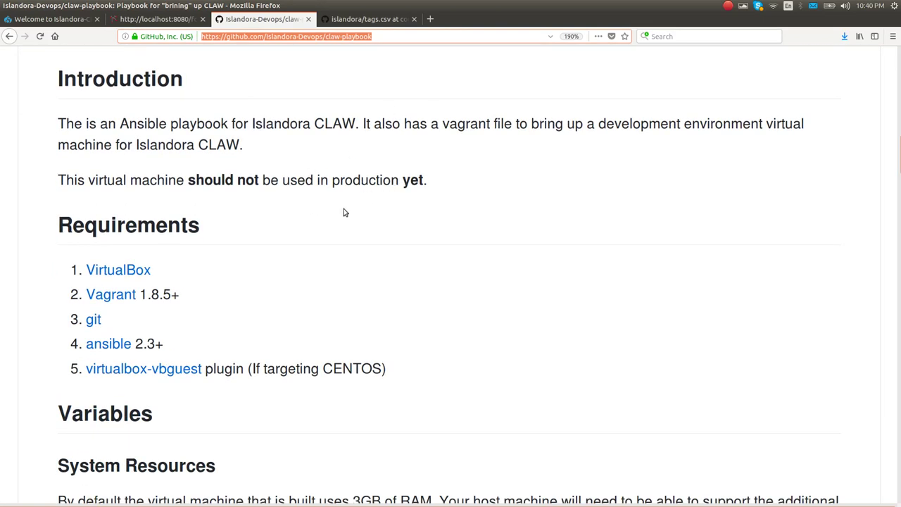
{"action": "scroll", "coordinate": [323, 268], "scroll_direction": "up", "scroll_amount": 9}
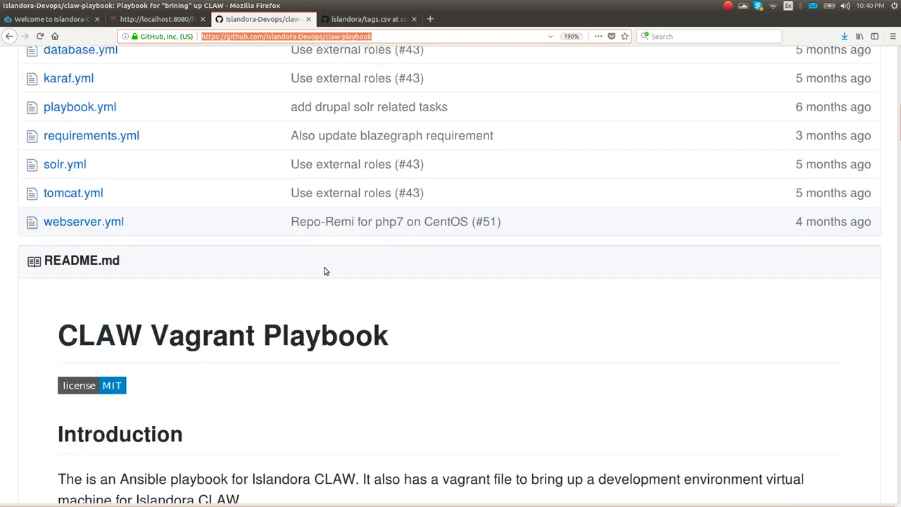
{"action": "scroll", "coordinate": [325, 271], "scroll_direction": "up", "scroll_amount": 14}
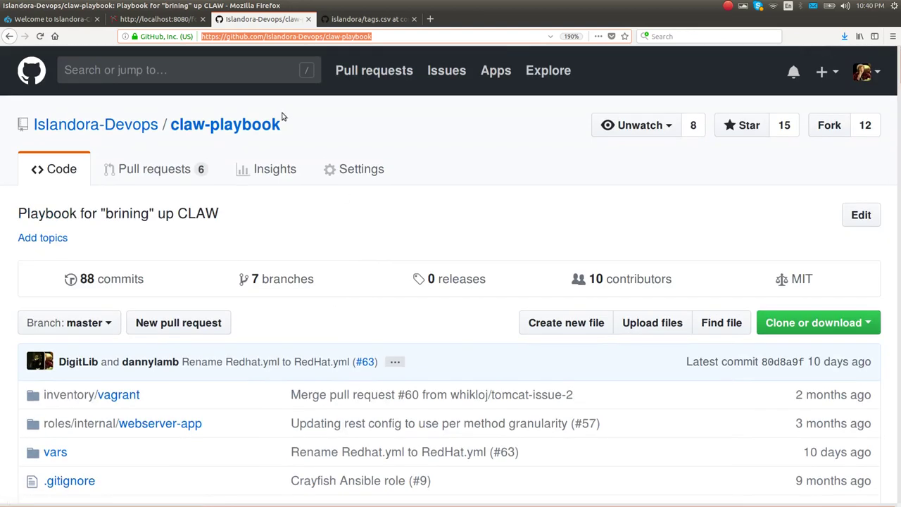
{"action": "left_click", "coordinate": [67, 19]}
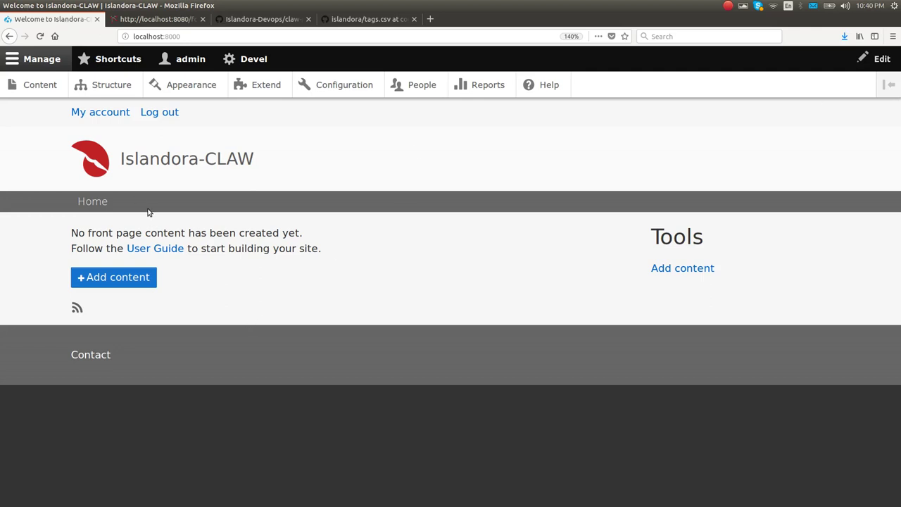
Step: Open the Open Seadragon resource in Fedora and highlight its title
{"action": "left_click", "coordinate": [157, 19]}
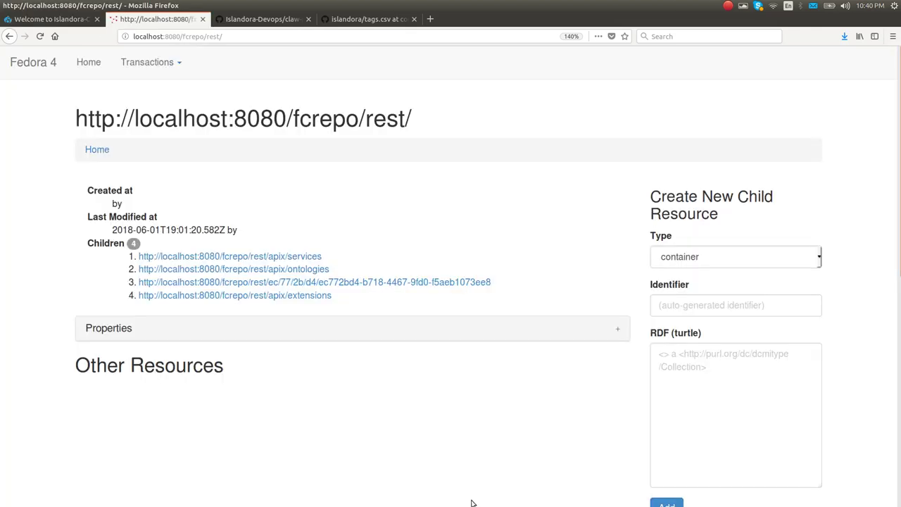
{"action": "left_click", "coordinate": [470, 283]}
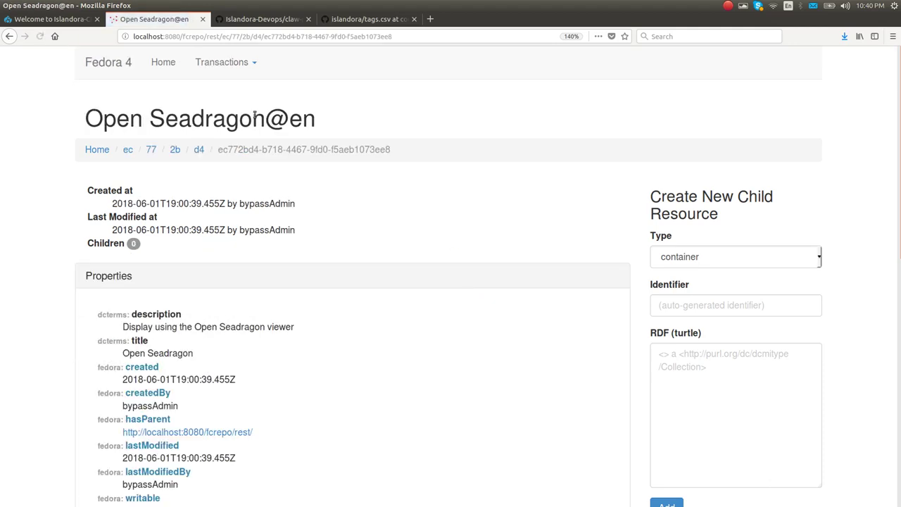
{"action": "left_click_drag", "start_coordinate": [84, 116], "coordinate": [268, 113]}
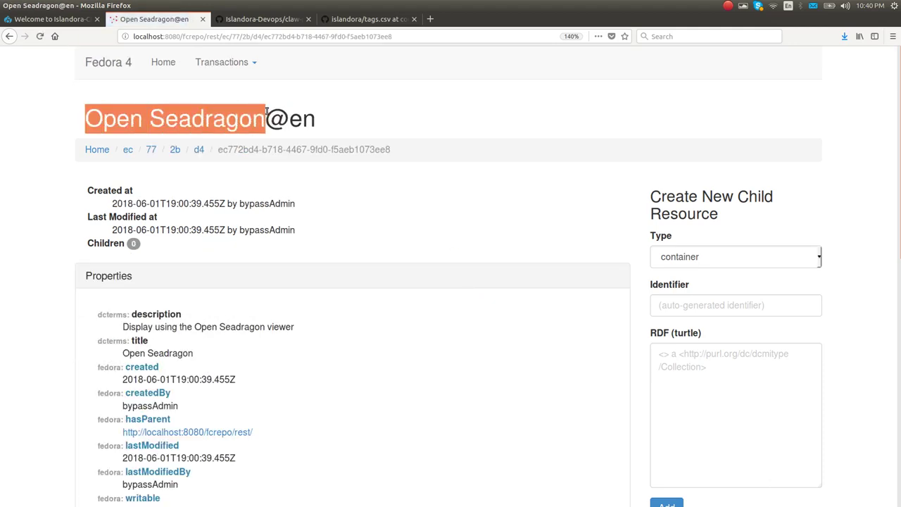
Step: Back in Islandora-CLAW, list the Tags vocabulary terms via Structure > Taxonomy
{"action": "left_click", "coordinate": [71, 21]}
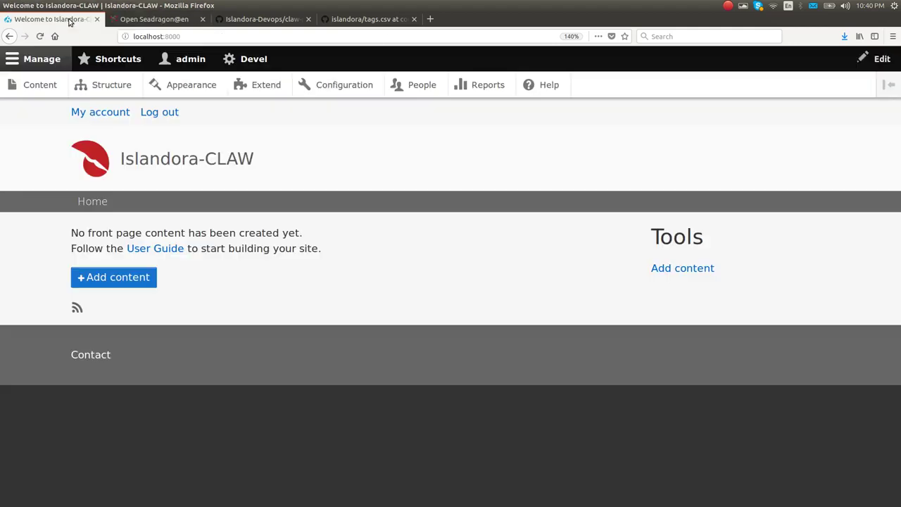
{"action": "left_click", "coordinate": [88, 85]}
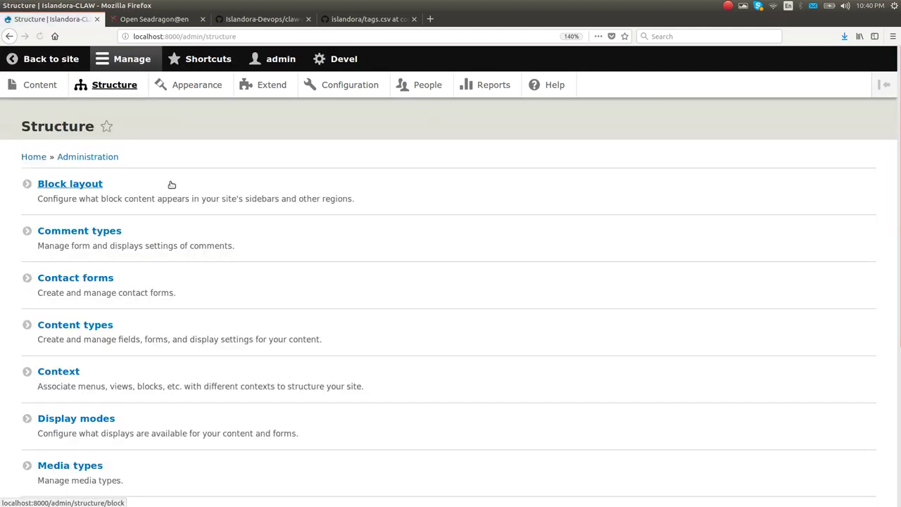
{"action": "scroll", "coordinate": [175, 185], "scroll_direction": "down", "scroll_amount": 3}
{"action": "left_click", "coordinate": [76, 377]}
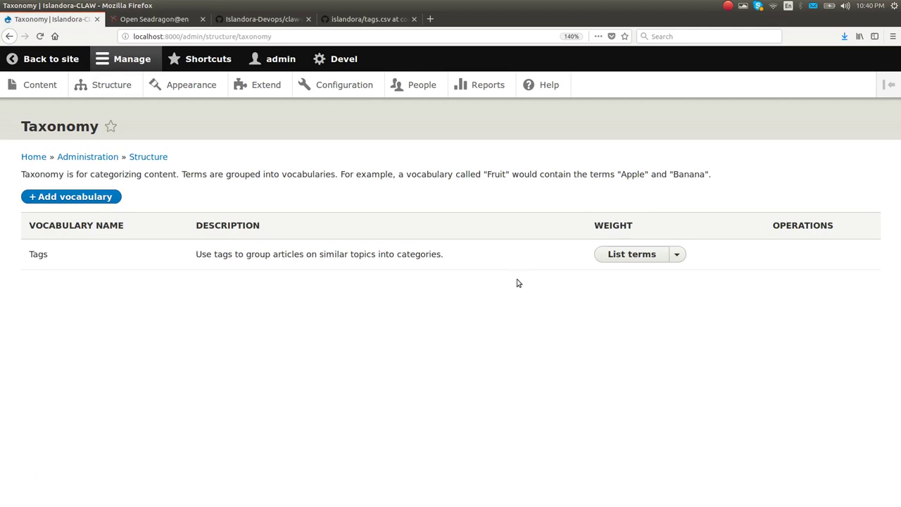
{"action": "left_click", "coordinate": [637, 255]}
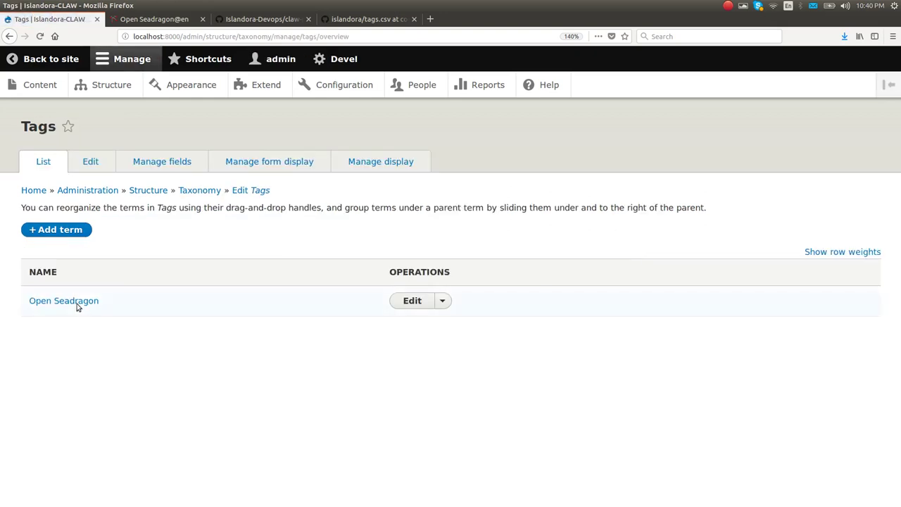
Step: Inspect the Open Seadragon term's external URI, then go back to the Tags list
{"action": "left_click", "coordinate": [78, 303]}
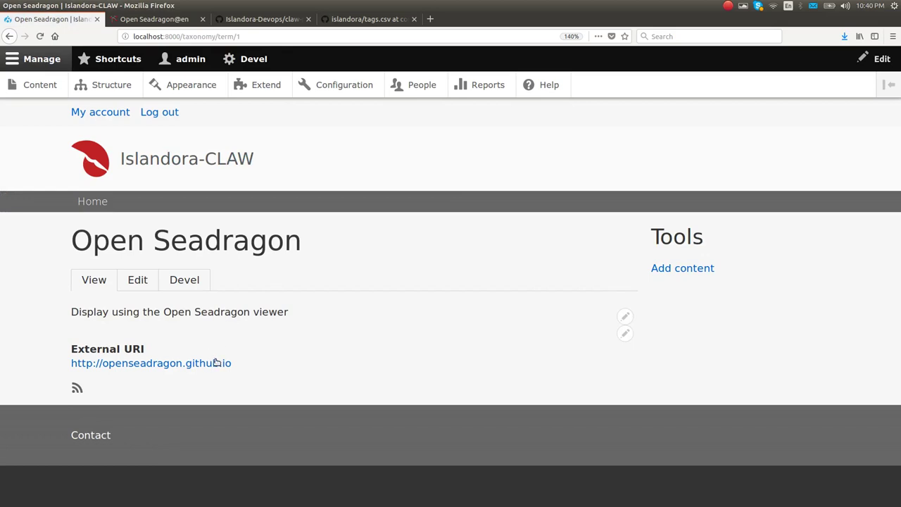
{"action": "left_click_drag", "start_coordinate": [90, 374], "coordinate": [61, 367]}
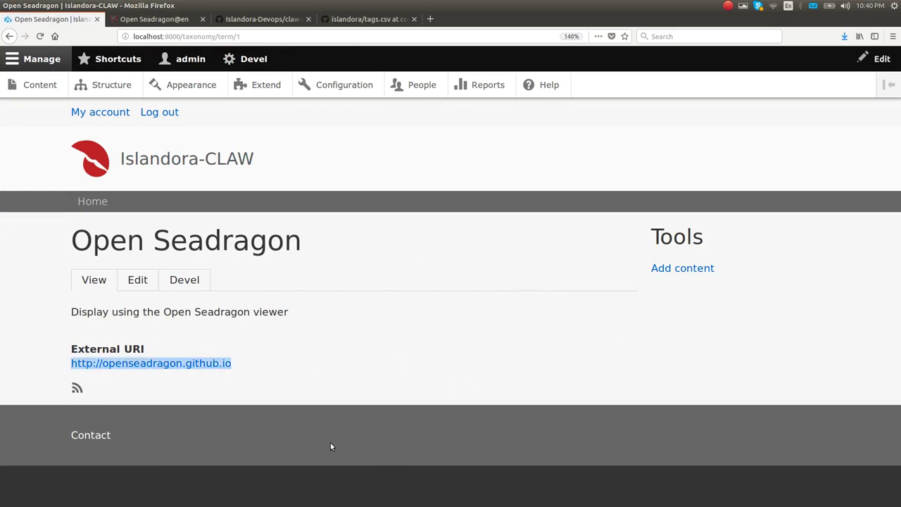
{"action": "left_click", "coordinate": [595, 386]}
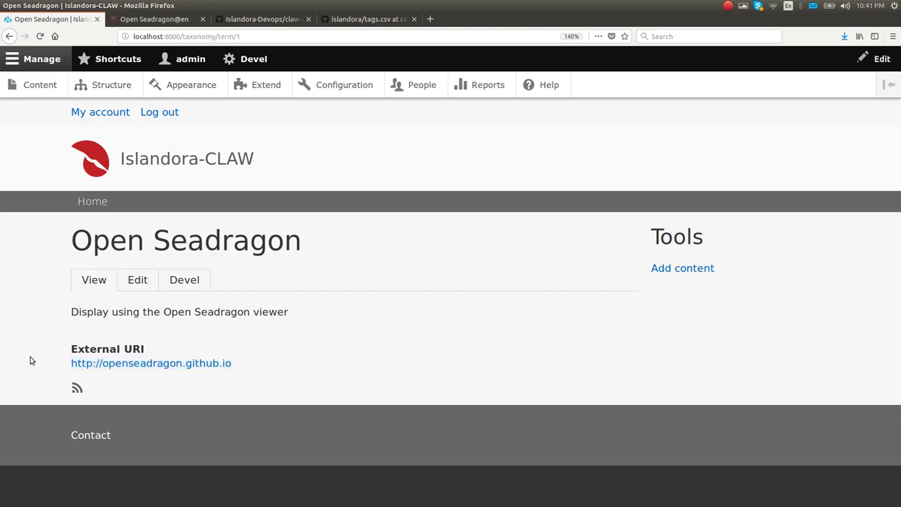
{"action": "left_click_drag", "start_coordinate": [129, 365], "coordinate": [242, 364]}
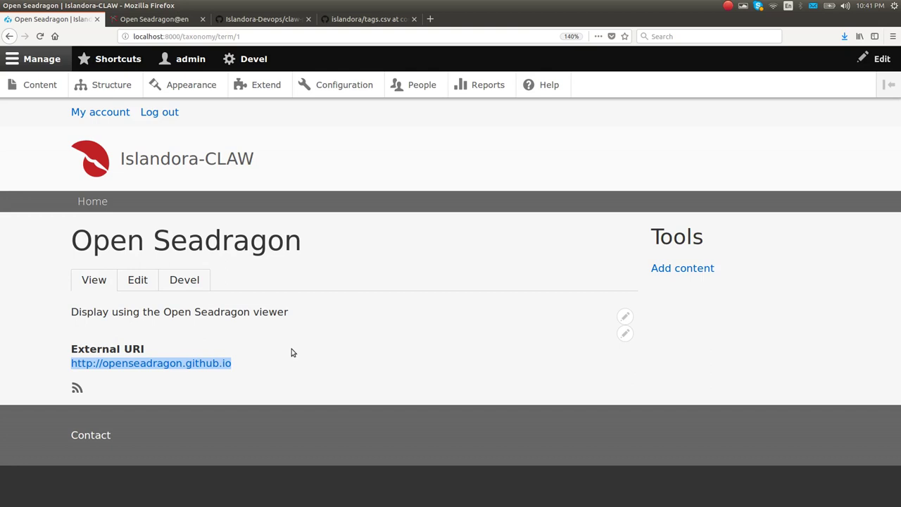
{"action": "left_click", "coordinate": [318, 326]}
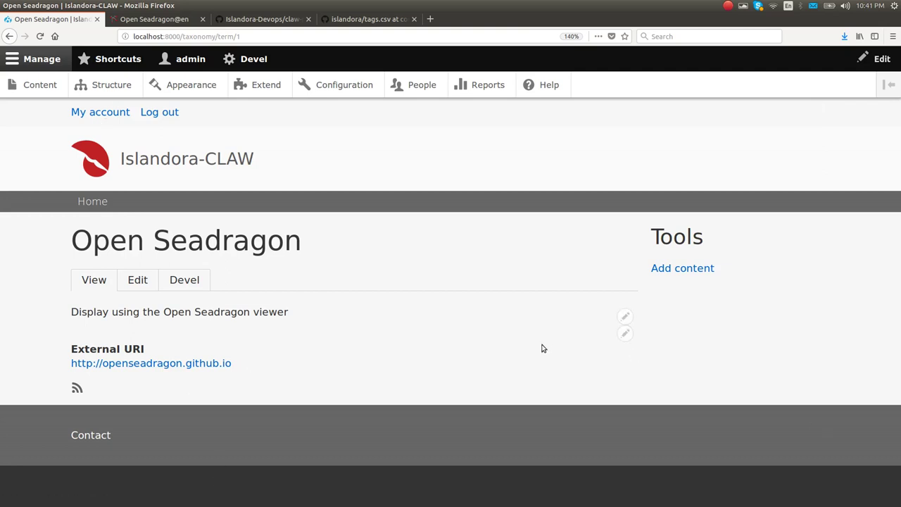
{"action": "left_click", "coordinate": [7, 36]}
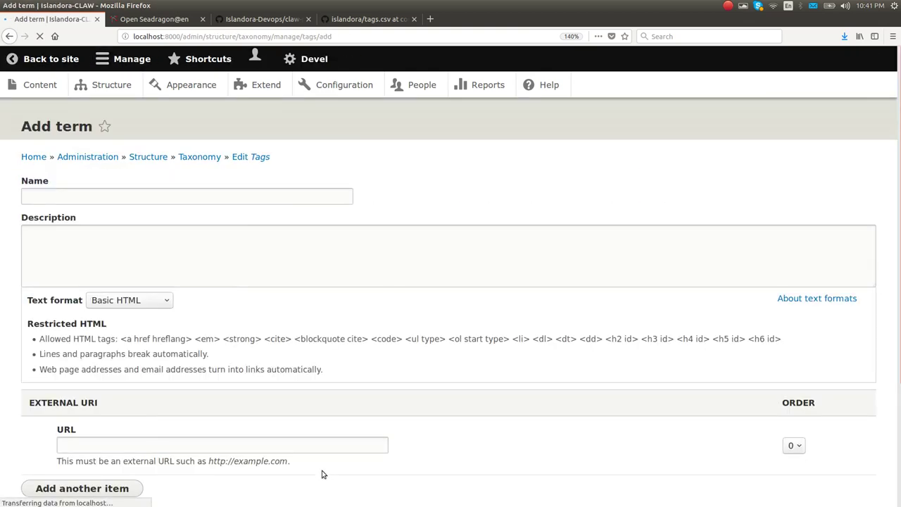
Step: Scroll through the blank Add term form for the Tags vocabulary
{"action": "scroll", "coordinate": [253, 317], "scroll_direction": "down", "scroll_amount": 3}
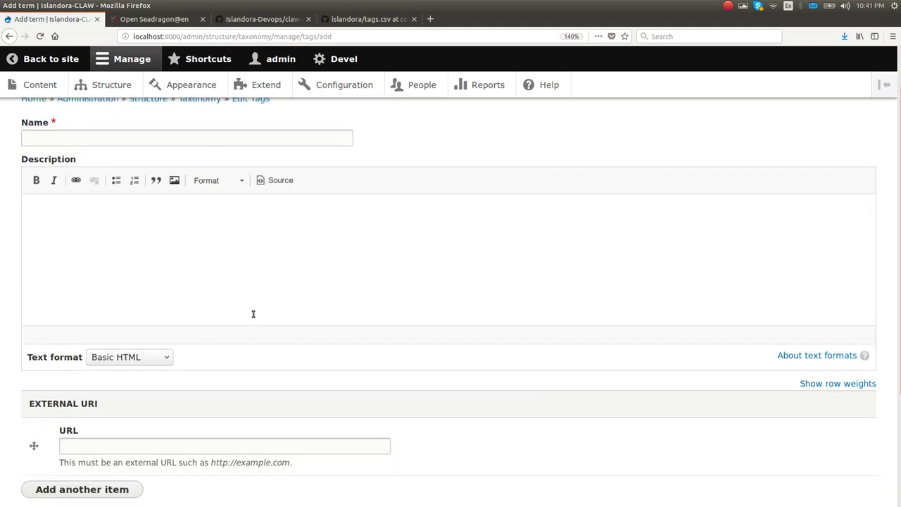
{"action": "scroll", "coordinate": [261, 318], "scroll_direction": "up", "scroll_amount": 3}
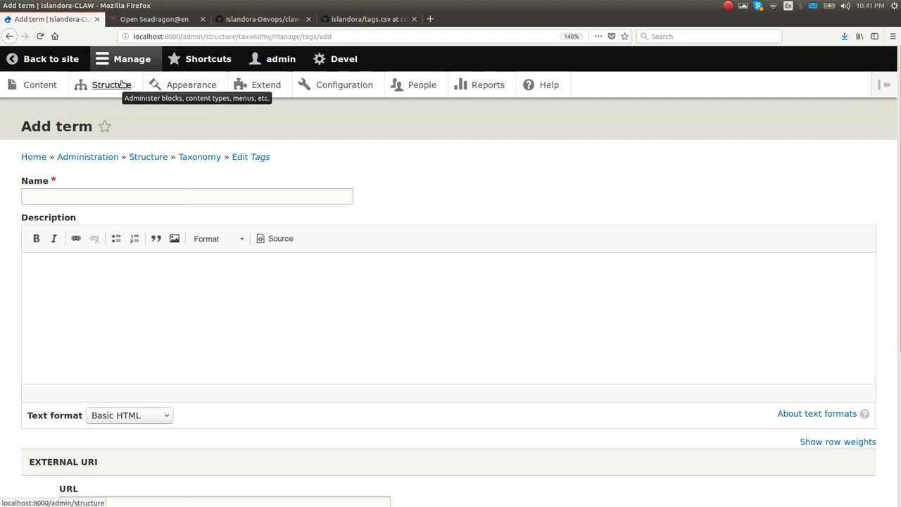
Step: Open Structure > Migrations and list the Islandora group's migrations
{"action": "left_click", "coordinate": [121, 85]}
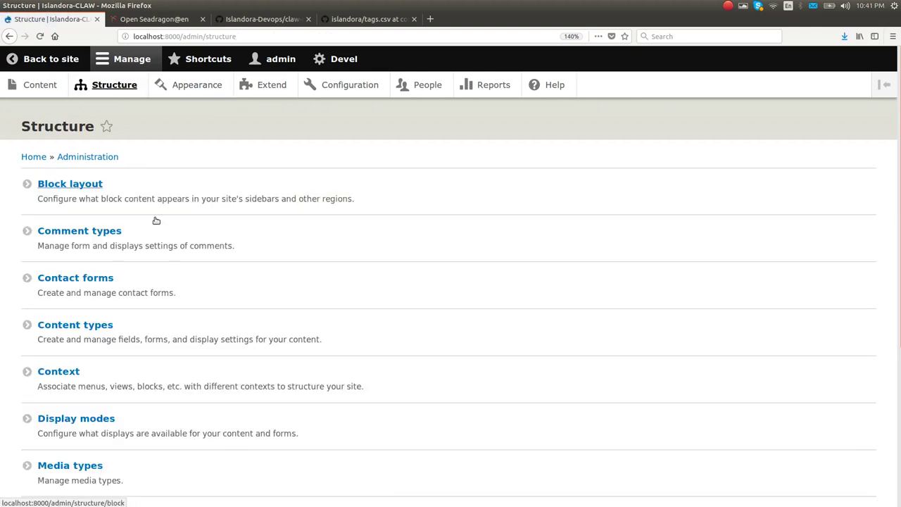
{"action": "scroll", "coordinate": [161, 220], "scroll_direction": "down", "scroll_amount": 3}
{"action": "scroll", "coordinate": [162, 220], "scroll_direction": "down", "scroll_amount": 2}
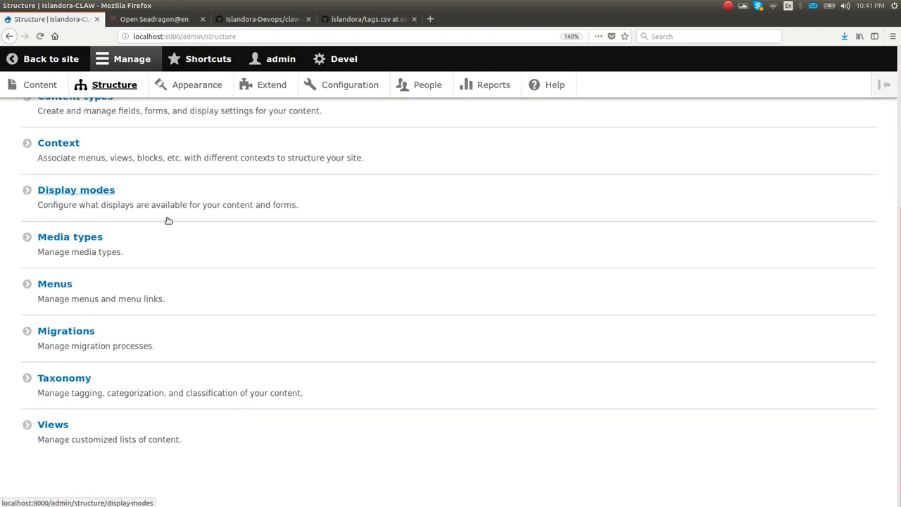
{"action": "left_click", "coordinate": [76, 332]}
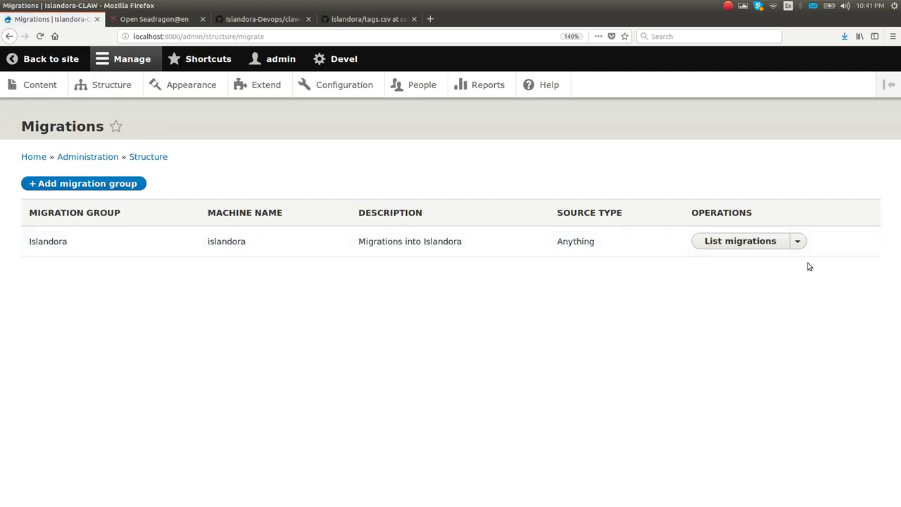
{"action": "left_click", "coordinate": [735, 244]}
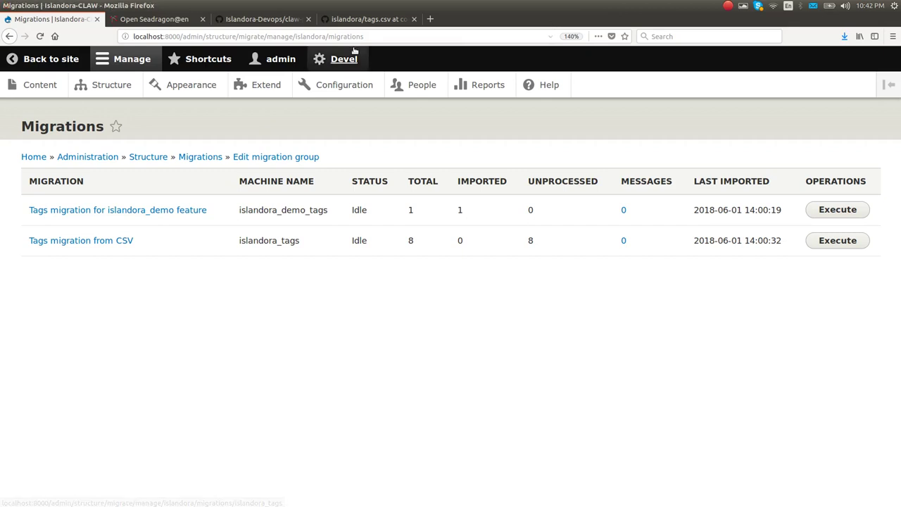
{"action": "left_click", "coordinate": [366, 19]}
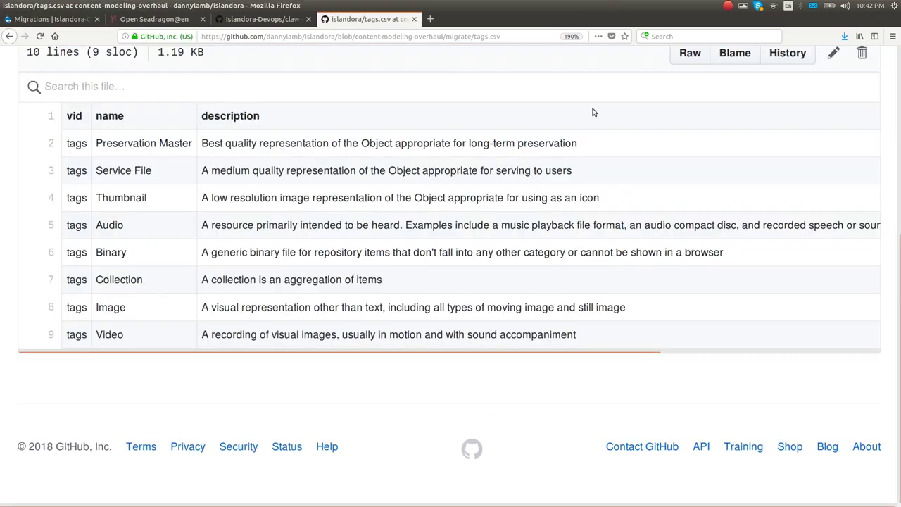
{"action": "scroll", "coordinate": [387, 195], "scroll_direction": "up", "scroll_amount": 5}
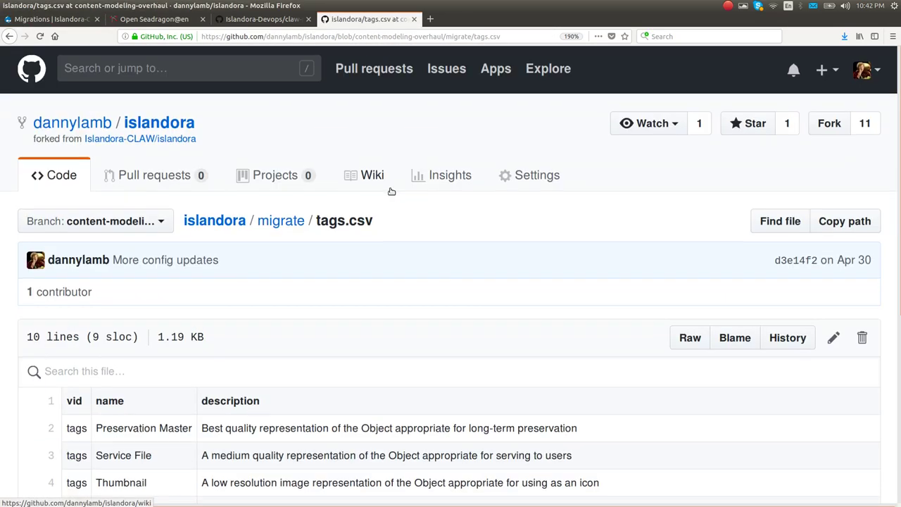
{"action": "scroll", "coordinate": [389, 197], "scroll_direction": "down", "scroll_amount": 5}
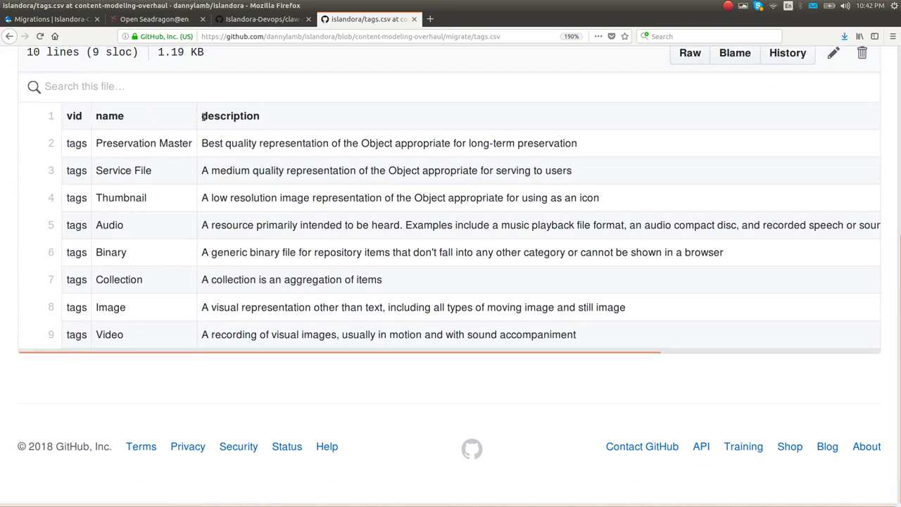
{"action": "scroll", "coordinate": [317, 356], "scroll_direction": "right", "scroll_amount": 1}
{"action": "scroll", "coordinate": [365, 364], "scroll_direction": "right", "scroll_amount": 5}
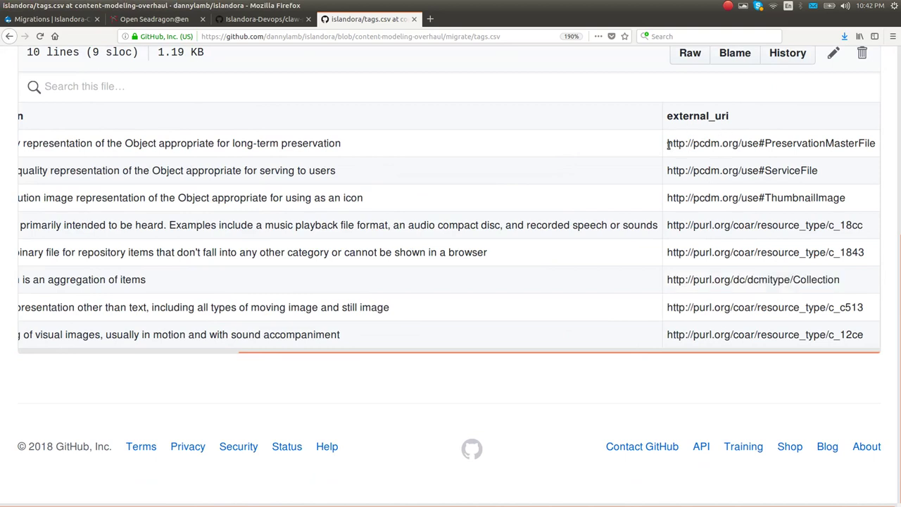
{"action": "left_click_drag", "start_coordinate": [668, 145], "coordinate": [882, 151]}
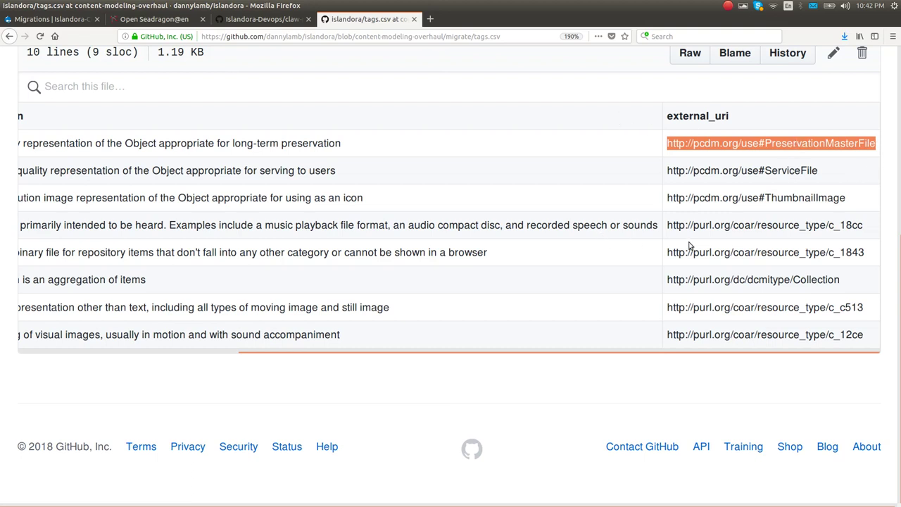
{"action": "left_click_drag", "start_coordinate": [668, 226], "coordinate": [873, 235]}
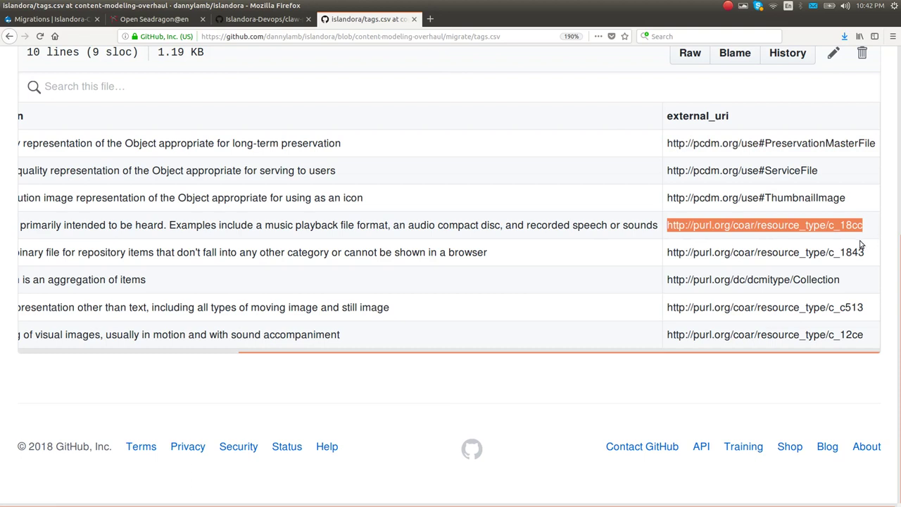
{"action": "left_click_drag", "start_coordinate": [857, 279], "coordinate": [665, 282]}
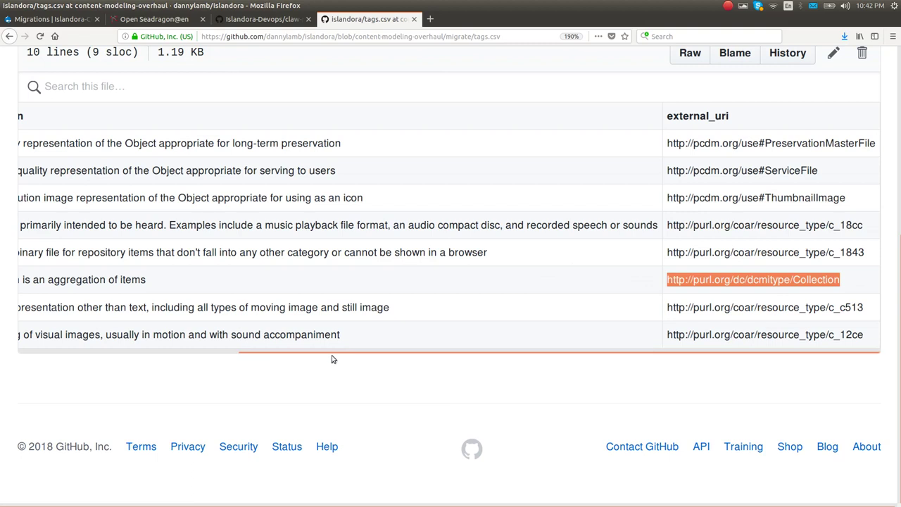
{"action": "left_click_drag", "start_coordinate": [336, 357], "coordinate": [737, 386]}
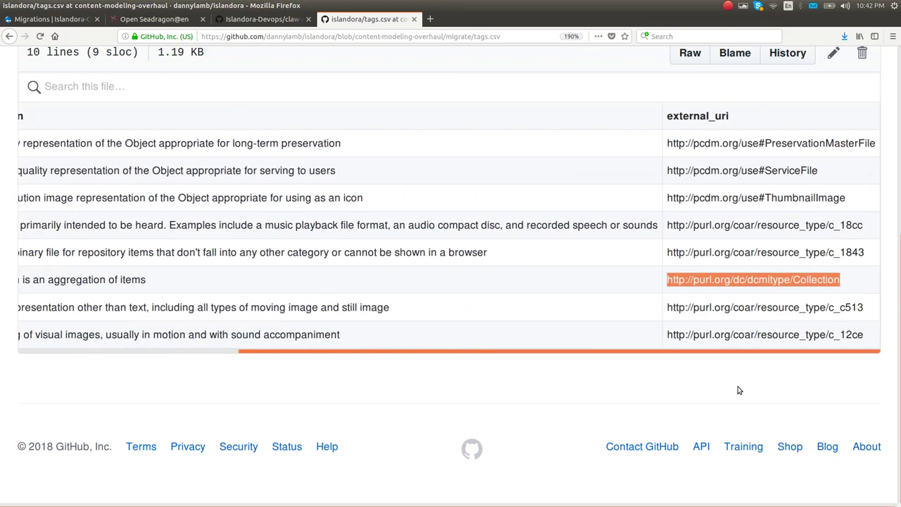
{"action": "left_click_drag", "start_coordinate": [860, 198], "coordinate": [660, 141]}
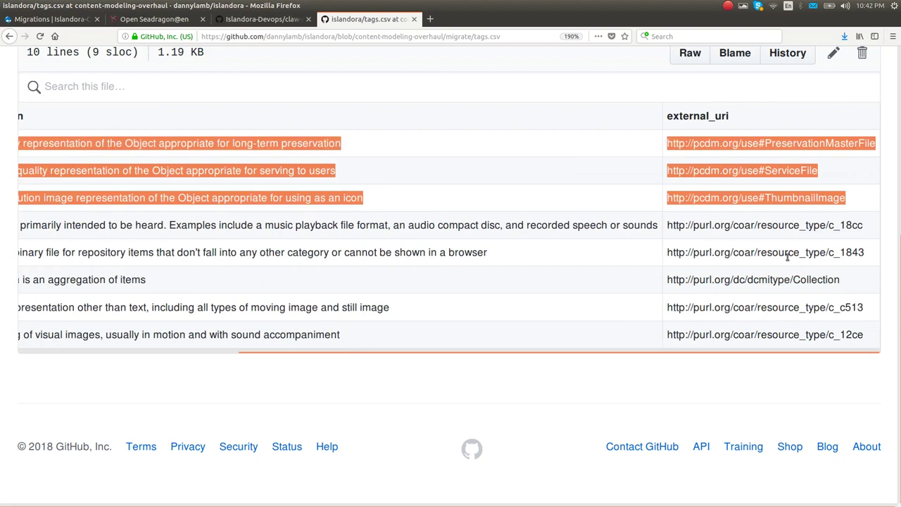
{"action": "left_click", "coordinate": [671, 227]}
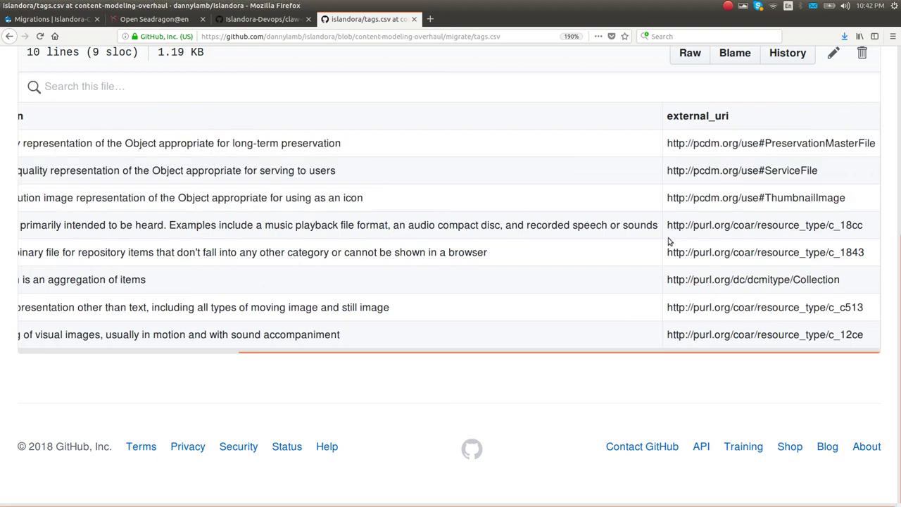
{"action": "left_click_drag", "start_coordinate": [670, 224], "coordinate": [899, 231]}
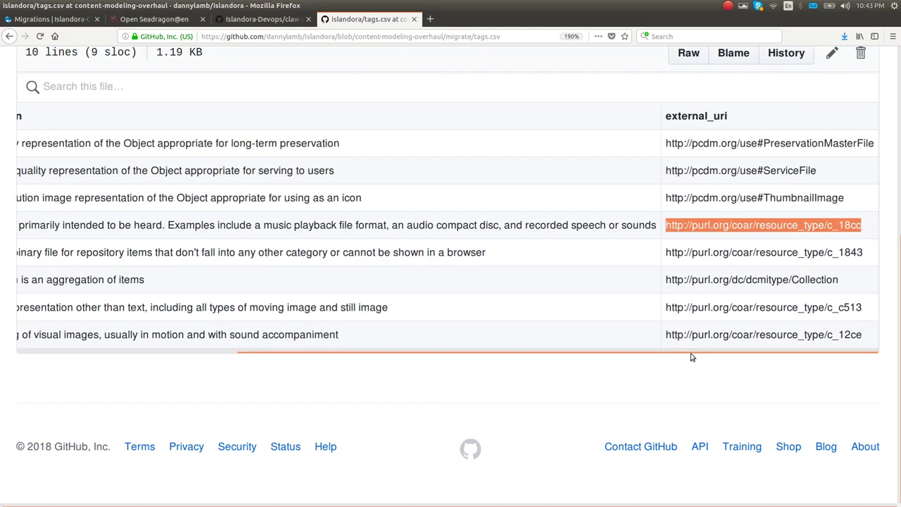
{"action": "left_click_drag", "start_coordinate": [694, 356], "coordinate": [750, 318]}
Step: Execute the Tags migration from CSV as an Import, leaving Update unchecked
{"action": "left_click", "coordinate": [67, 21]}
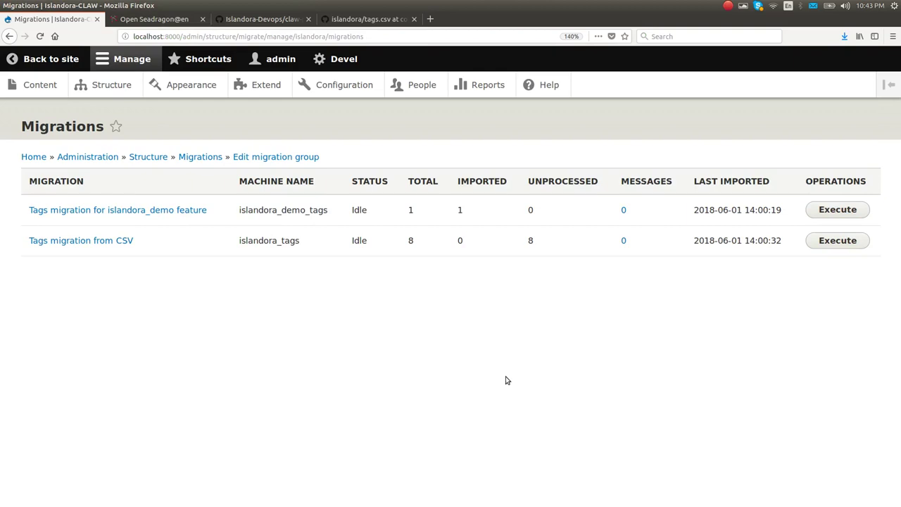
{"action": "left_click", "coordinate": [837, 240]}
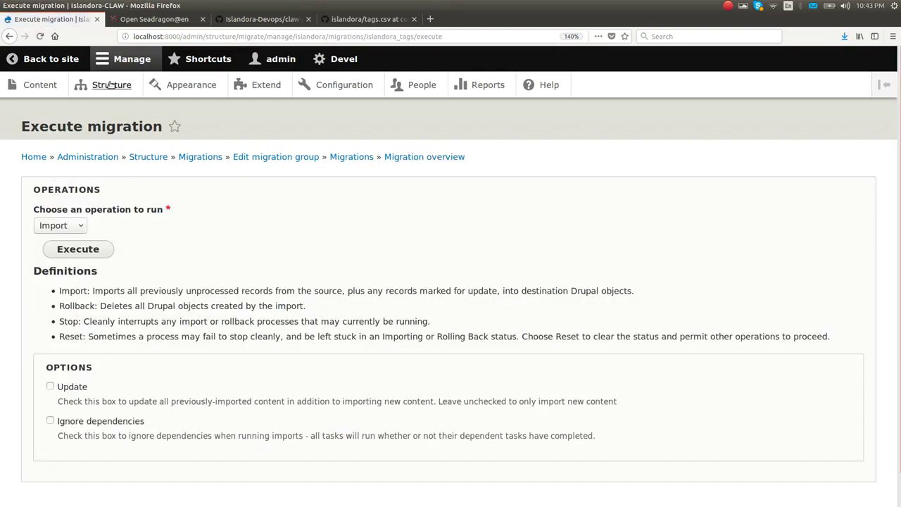
{"action": "left_click", "coordinate": [62, 225]}
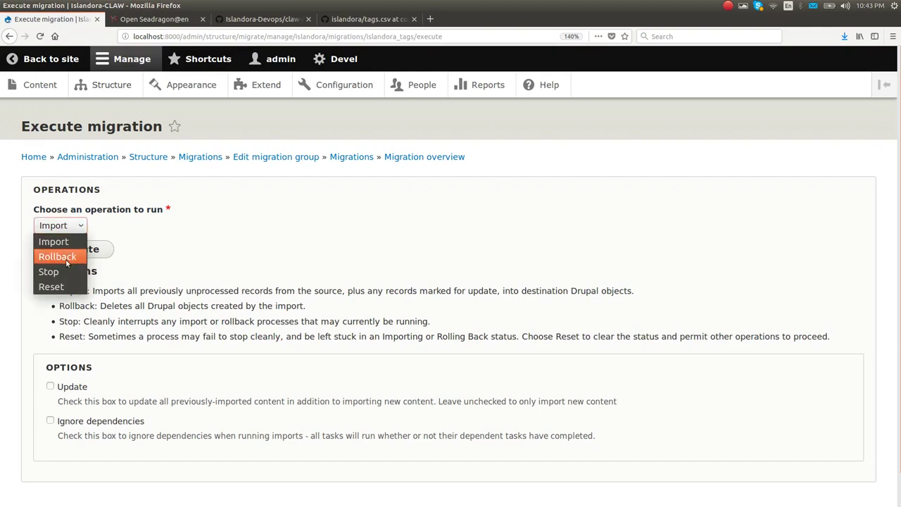
{"action": "left_click", "coordinate": [154, 256]}
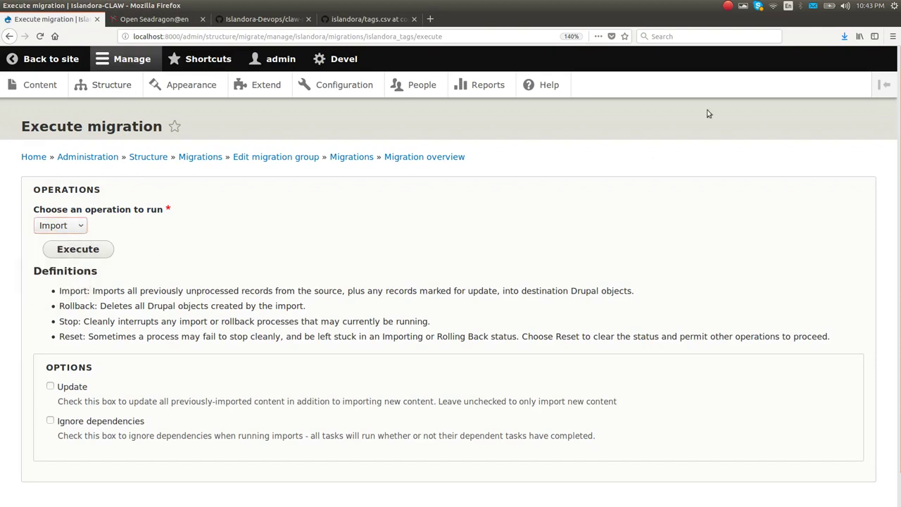
{"action": "left_click", "coordinate": [50, 387]}
{"action": "left_click", "coordinate": [50, 386]}
{"action": "left_click", "coordinate": [92, 248]}
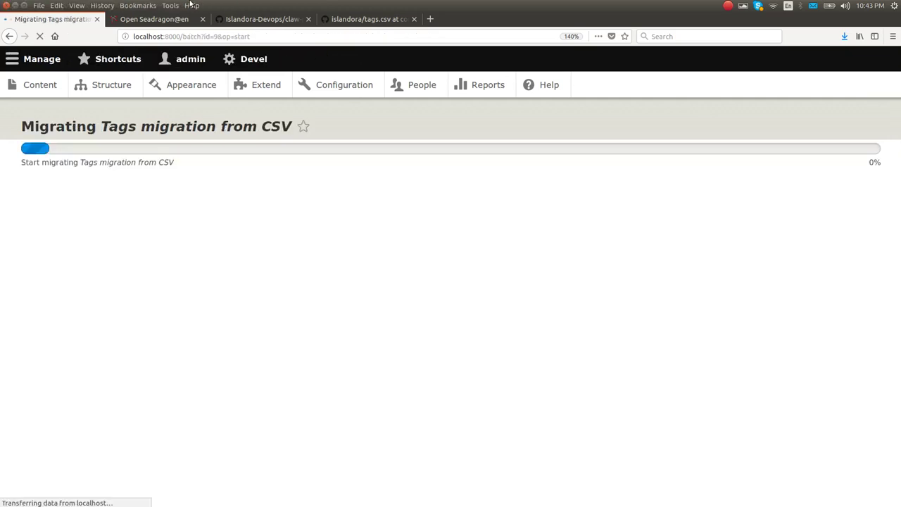
Step: Reload the Fedora root to see the imported children and open the Service File resource
{"action": "left_click", "coordinate": [160, 19]}
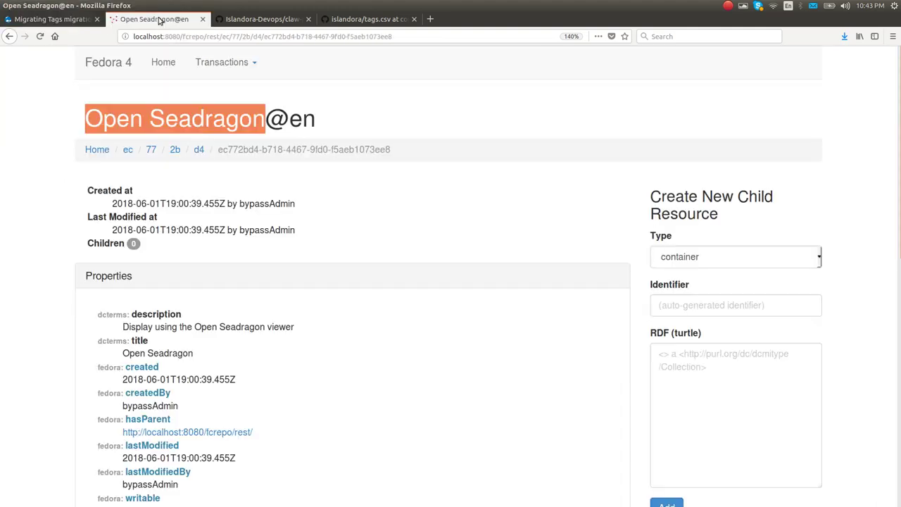
{"action": "left_click", "coordinate": [116, 62]}
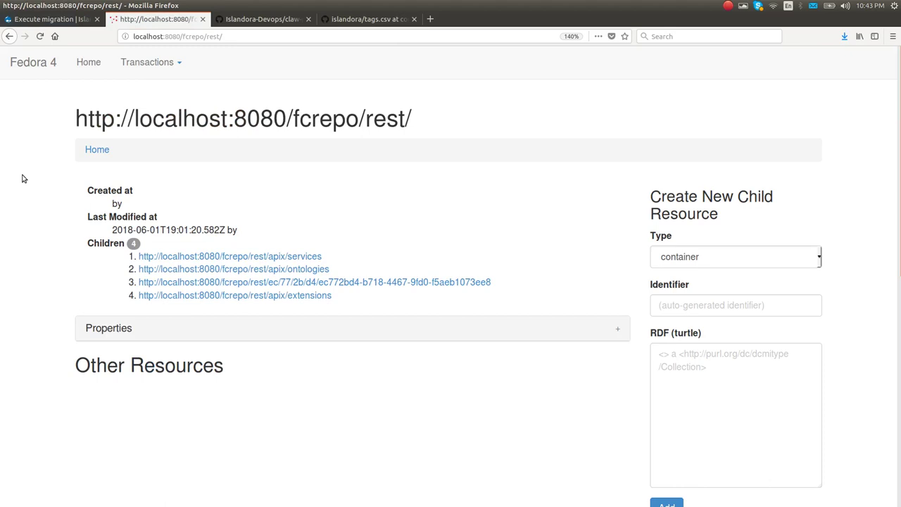
{"action": "key", "text": "F5"}
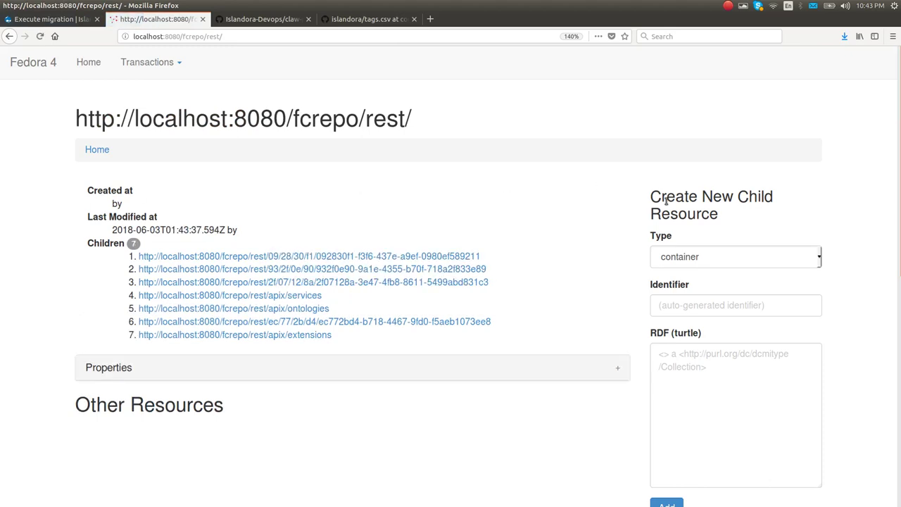
{"action": "key", "text": "F5"}
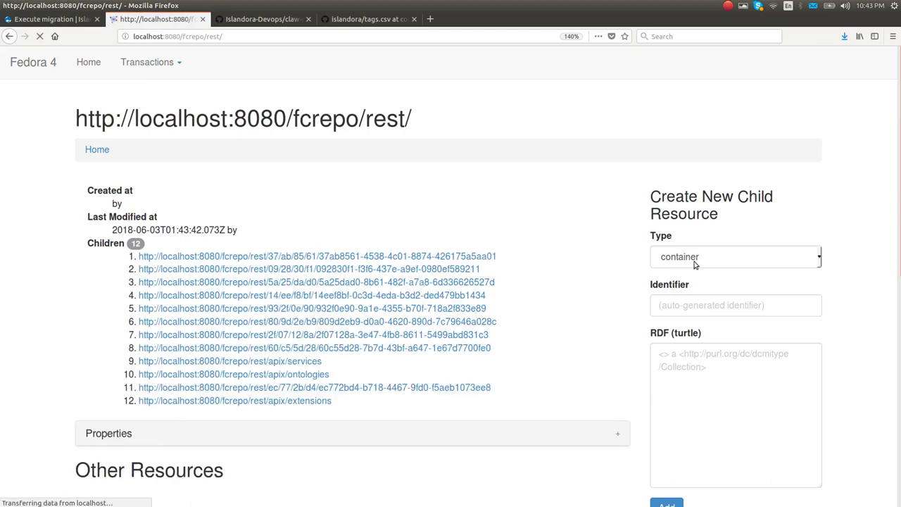
{"action": "left_click", "coordinate": [448, 308]}
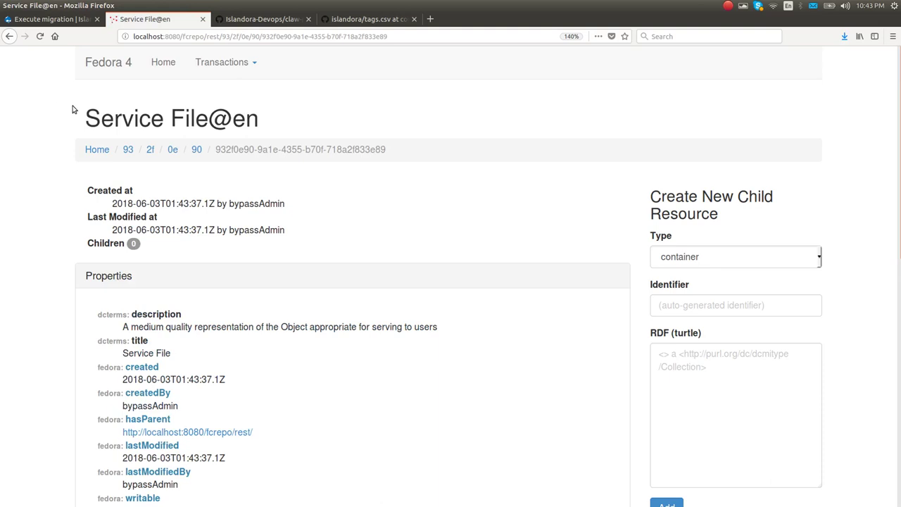
{"action": "left_click_drag", "start_coordinate": [259, 119], "coordinate": [210, 116]}
{"action": "left_click", "coordinate": [60, 23]}
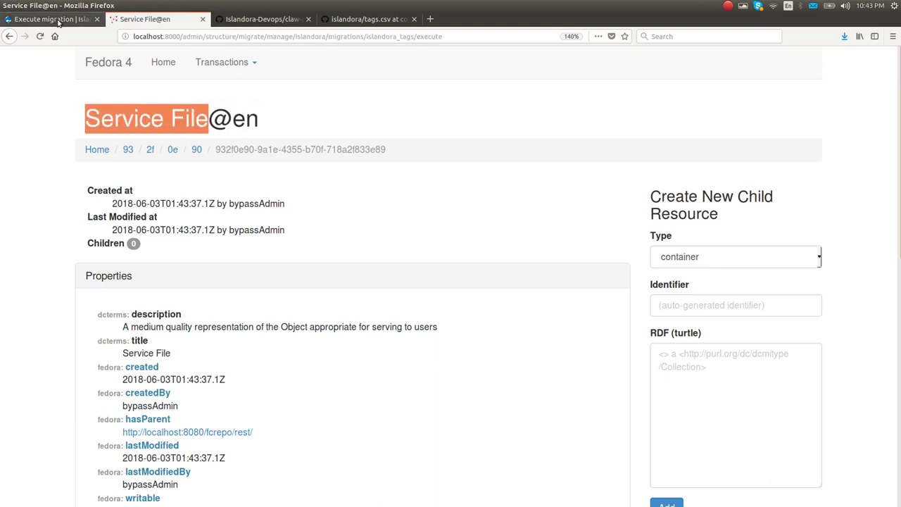
Step: Review the Tags term list, now holding nine terms from Audio through Video
{"action": "left_click", "coordinate": [40, 84]}
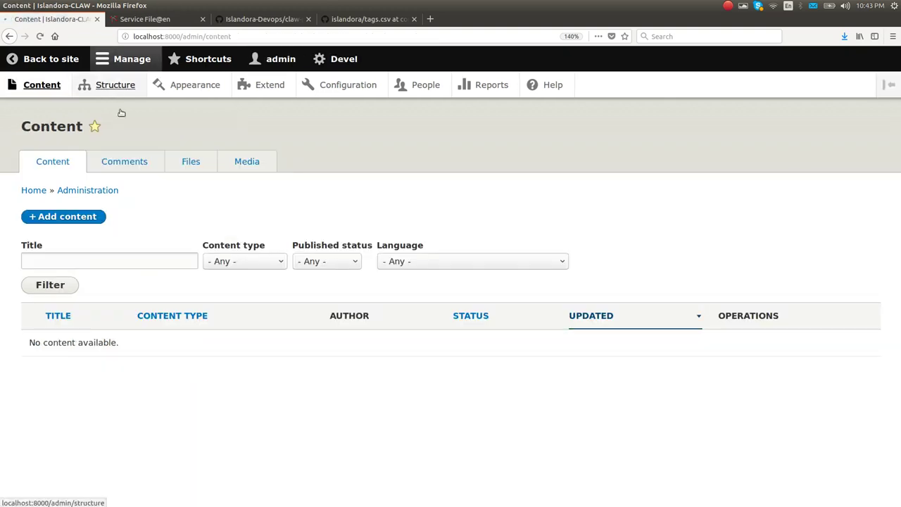
{"action": "left_click", "coordinate": [112, 84]}
{"action": "scroll", "coordinate": [137, 322], "scroll_direction": "down", "scroll_amount": 3}
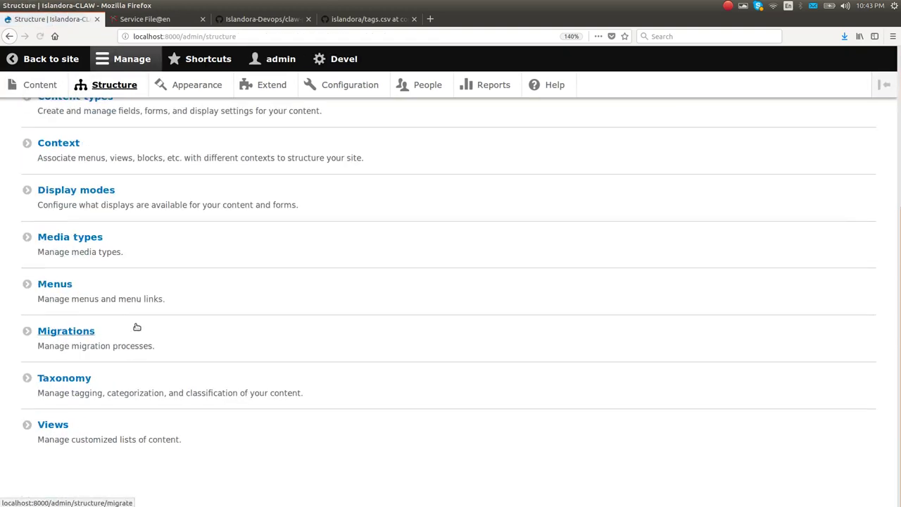
{"action": "left_click", "coordinate": [81, 378]}
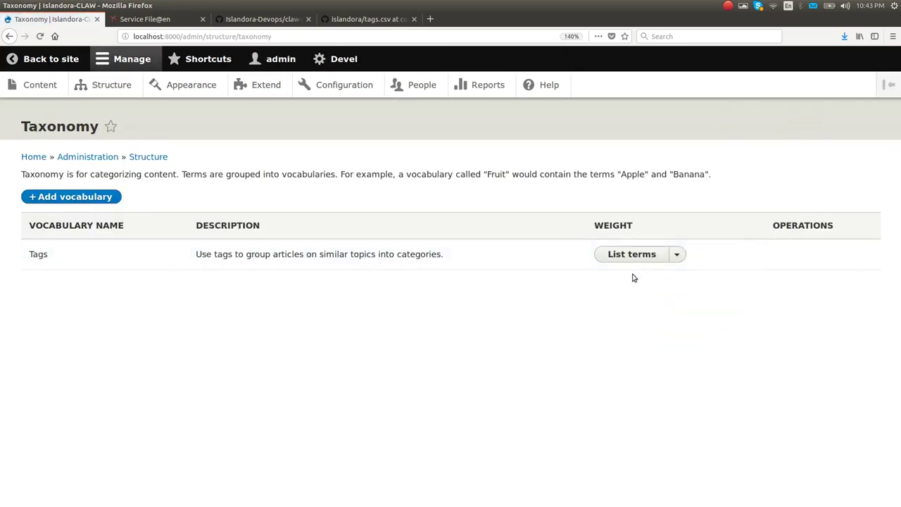
{"action": "left_click", "coordinate": [632, 257]}
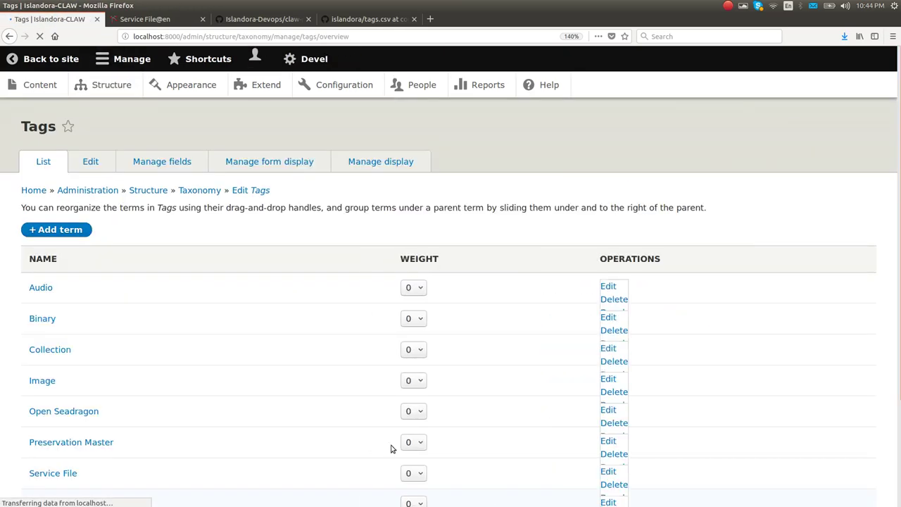
{"action": "scroll", "coordinate": [392, 446], "scroll_direction": "down", "scroll_amount": 3}
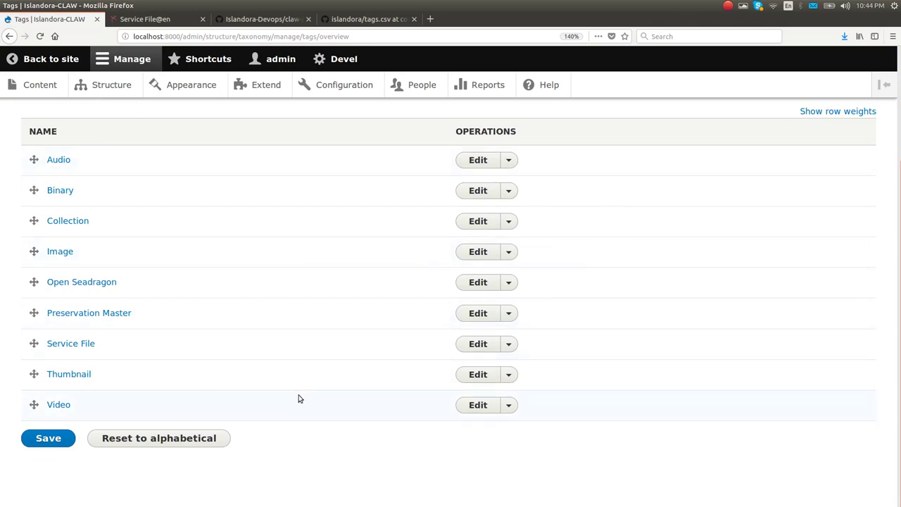
{"action": "scroll", "coordinate": [309, 400], "scroll_direction": "up", "scroll_amount": 3}
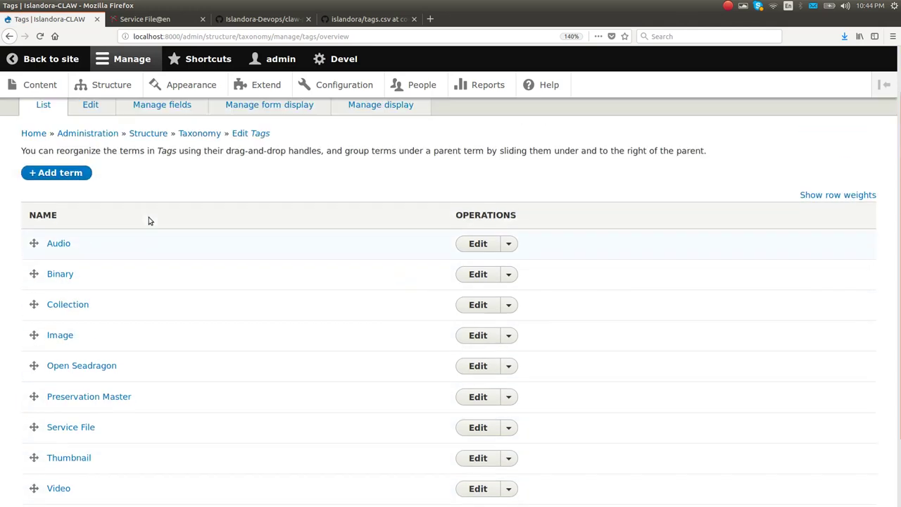
Step: Start a new Repository Item titled 'Example Collection'
{"action": "left_click", "coordinate": [41, 85]}
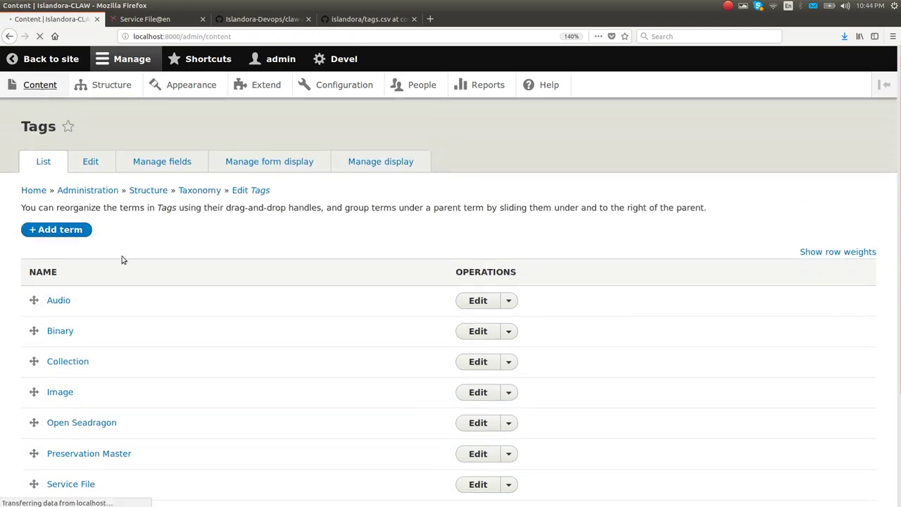
{"action": "left_click", "coordinate": [90, 217]}
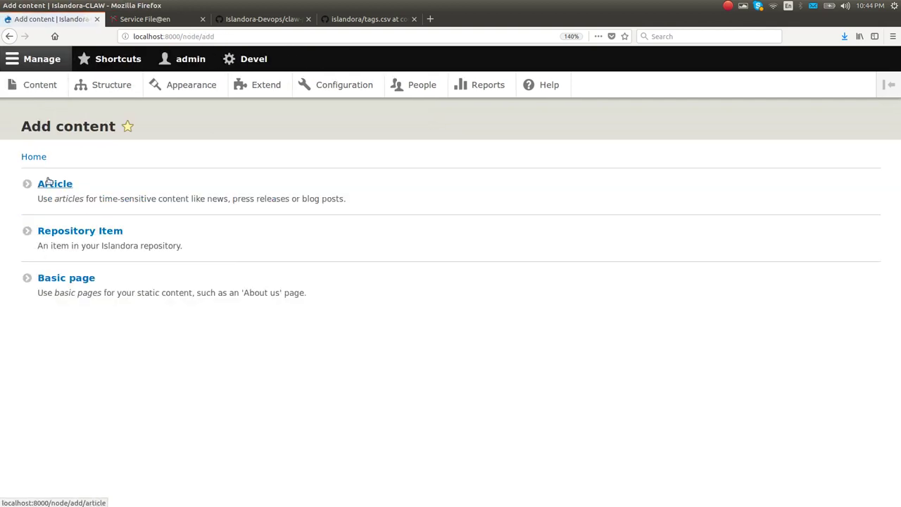
{"action": "left_click", "coordinate": [48, 231]}
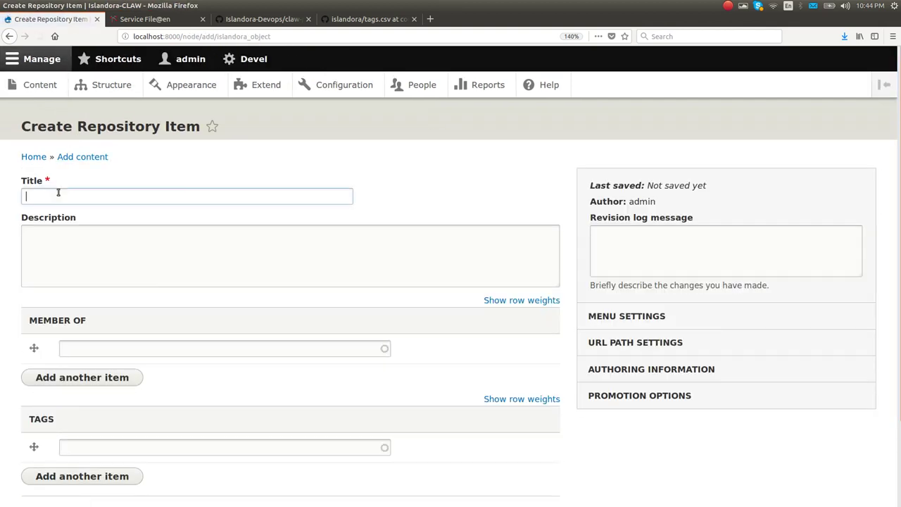
{"action": "left_click", "coordinate": [59, 195]}
{"action": "type", "text": "Exam"}
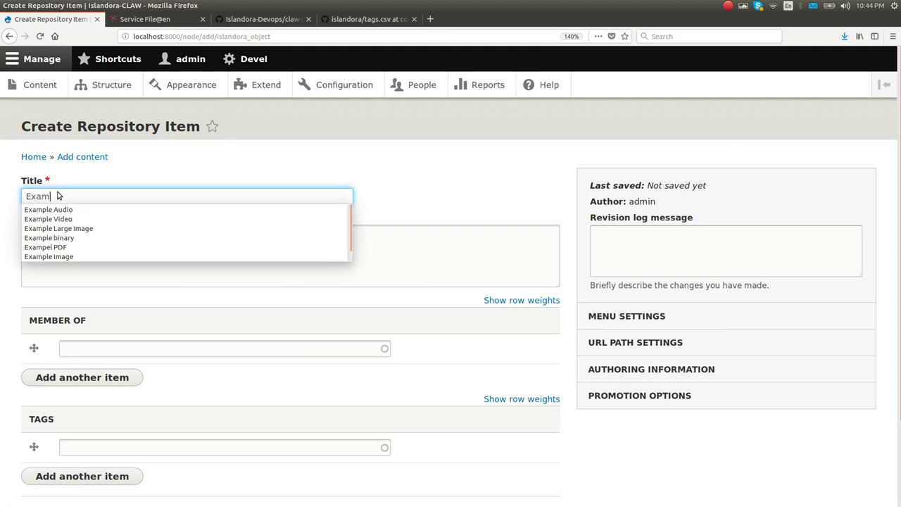
{"action": "key", "text": "Down"}
{"action": "type", "text": "pl"}
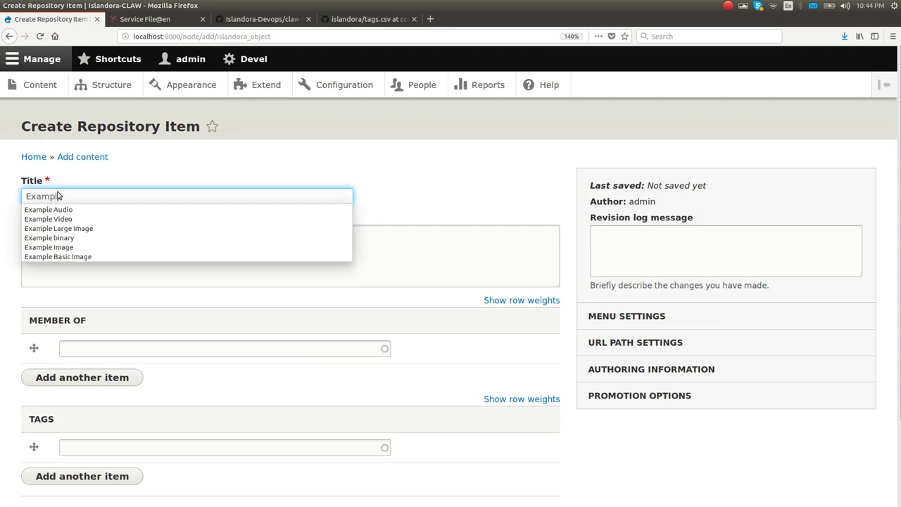
{"action": "type", "text": "e Collection"}
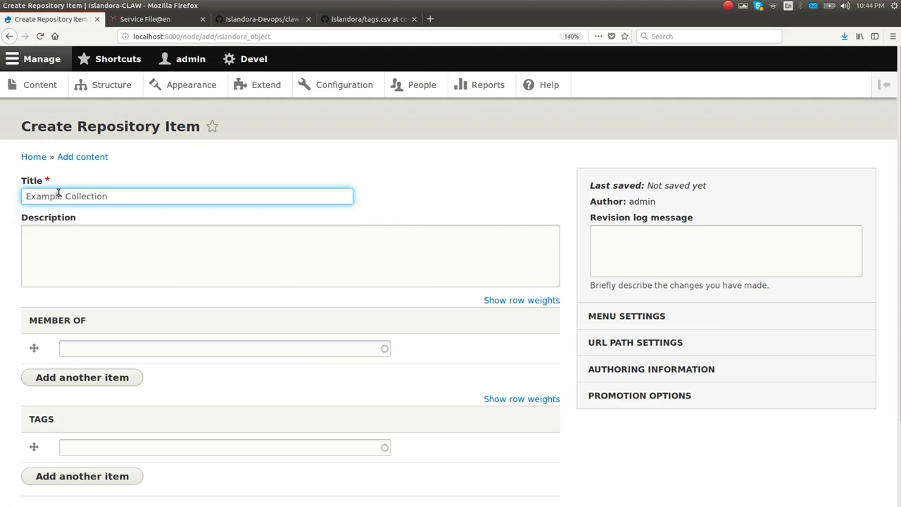
Step: Describe it as "Holds things.", tag it Collection, and save it
{"action": "left_click", "coordinate": [58, 270]}
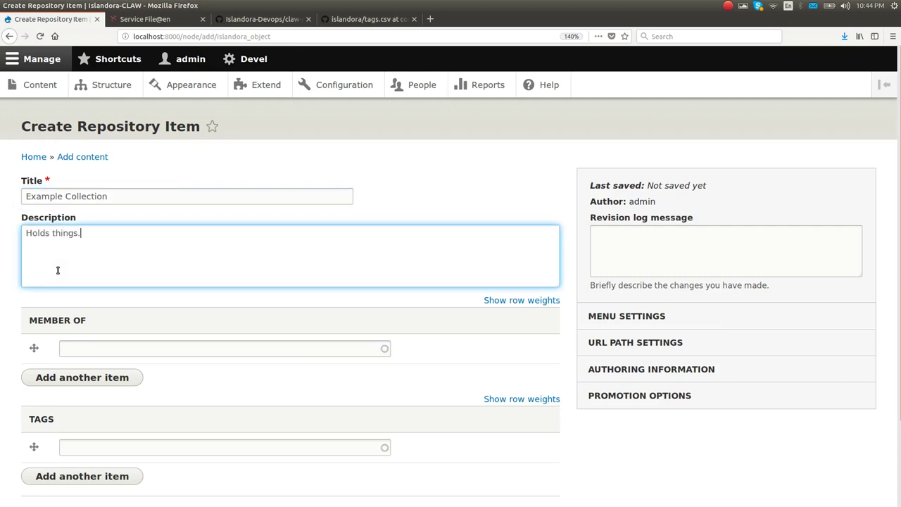
{"action": "scroll", "coordinate": [58, 270], "scroll_direction": "down", "scroll_amount": 2}
{"action": "left_click", "coordinate": [93, 248]}
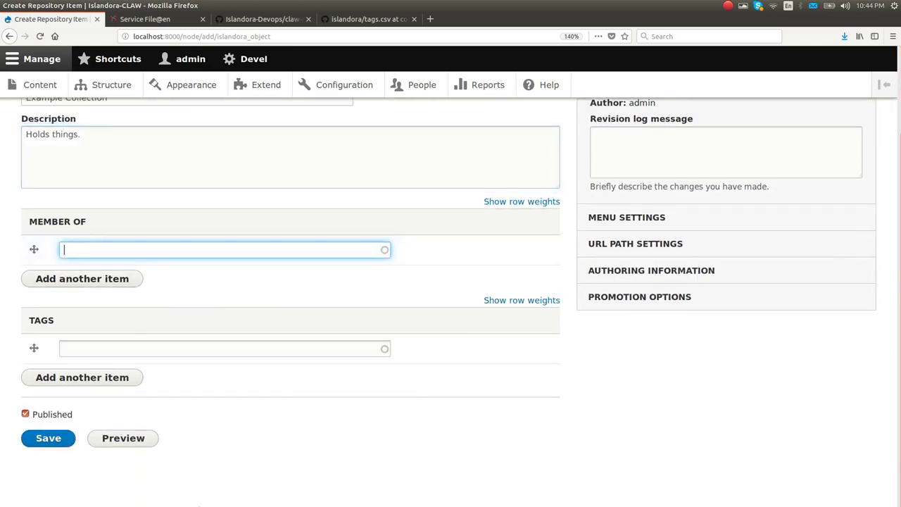
{"action": "left_click", "coordinate": [83, 348]}
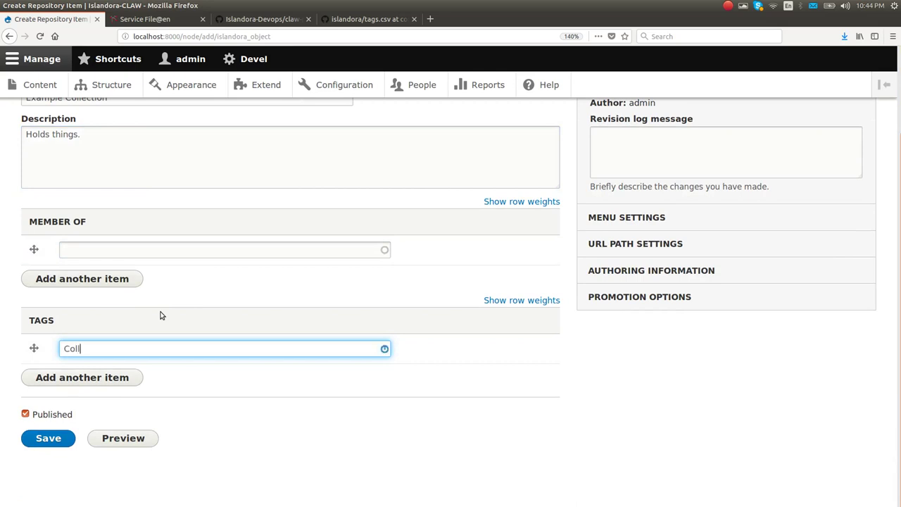
{"action": "left_click", "coordinate": [96, 365]}
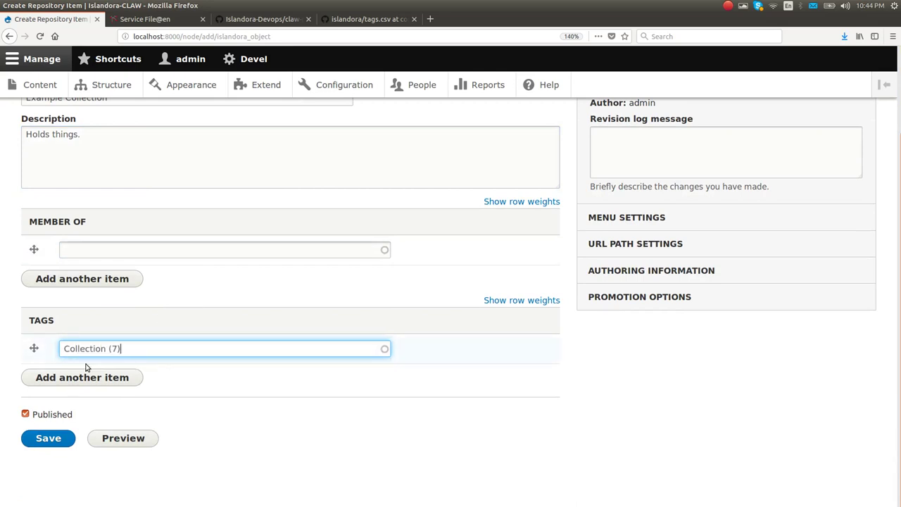
{"action": "left_click", "coordinate": [48, 439]}
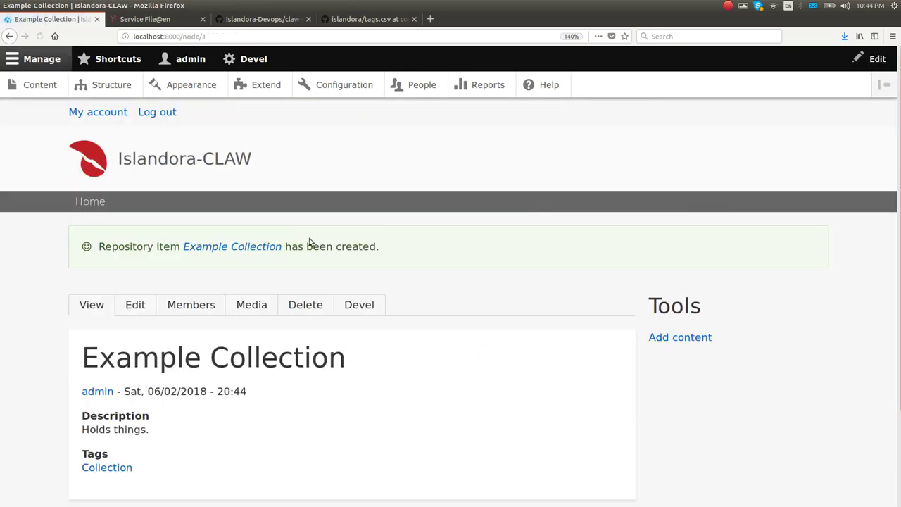
{"action": "scroll", "coordinate": [376, 386], "scroll_direction": "down", "scroll_amount": 3}
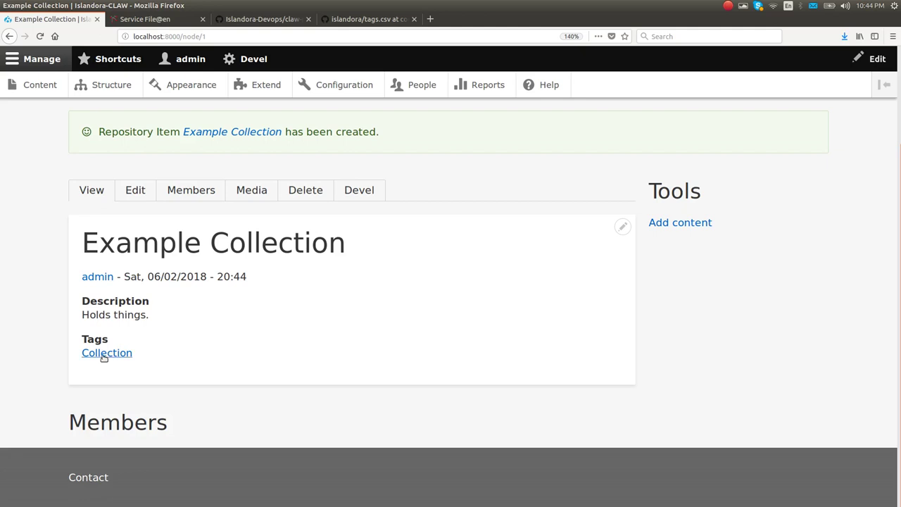
{"action": "left_click_drag", "start_coordinate": [69, 423], "coordinate": [167, 424]}
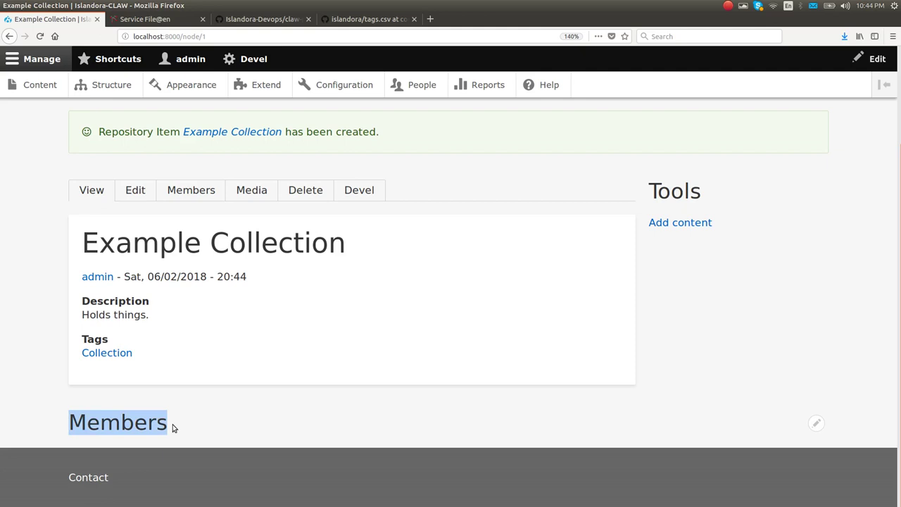
{"action": "left_click", "coordinate": [172, 427]}
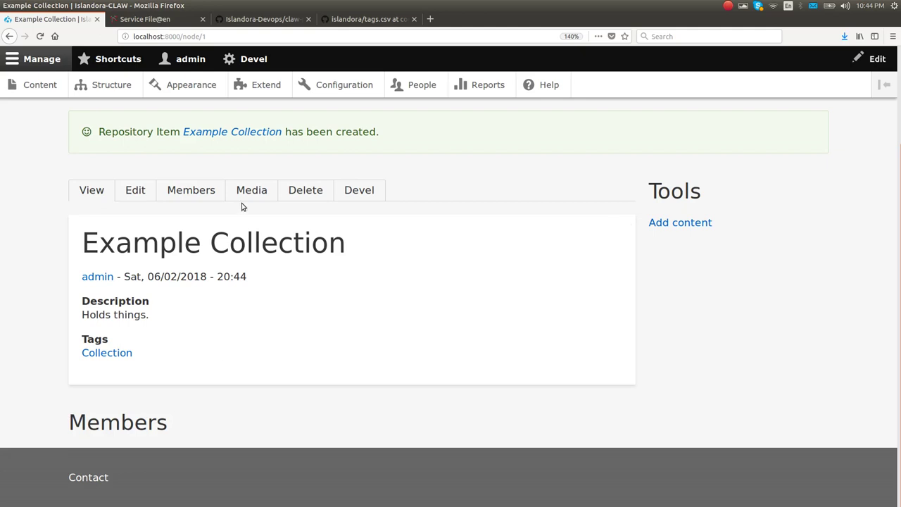
Step: Add a Repository Item member titled 'Example Basic Image', described "It's basic..."
{"action": "left_click", "coordinate": [188, 197]}
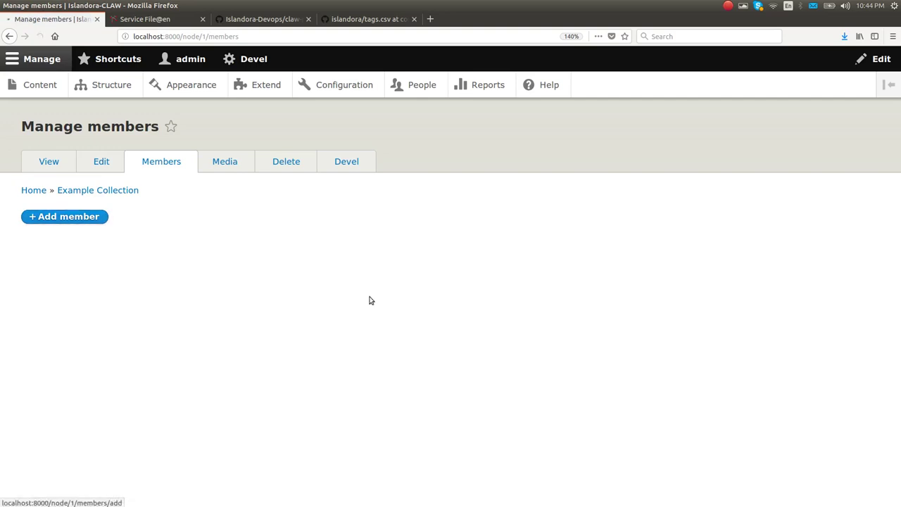
{"action": "key", "text": "Return"}
{"action": "left_click", "coordinate": [112, 185]}
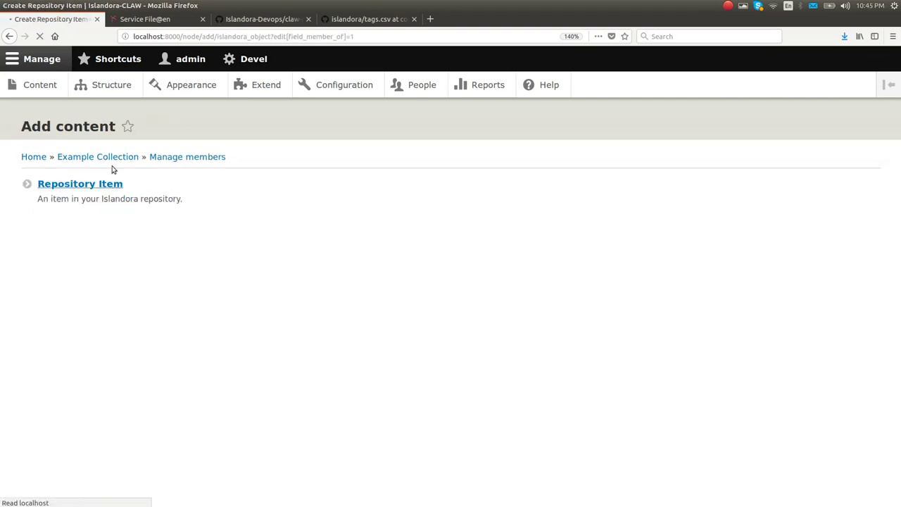
{"action": "left_click", "coordinate": [57, 195]}
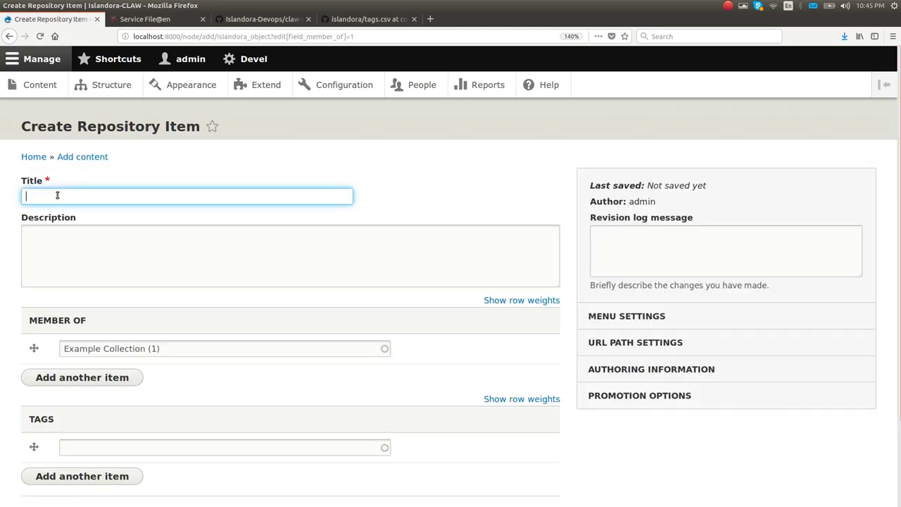
{"action": "type", "text": "Example Basic Im"}
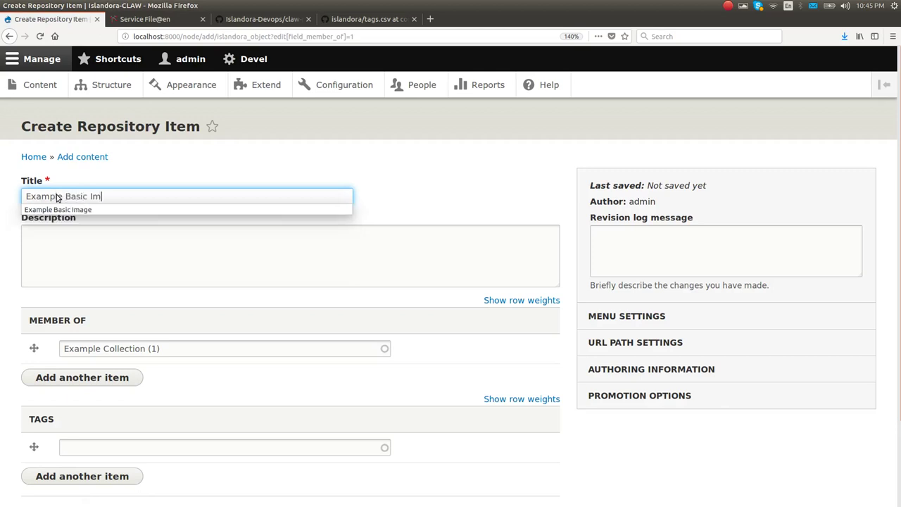
{"action": "type", "text": "age"}
{"action": "left_click", "coordinate": [49, 267]}
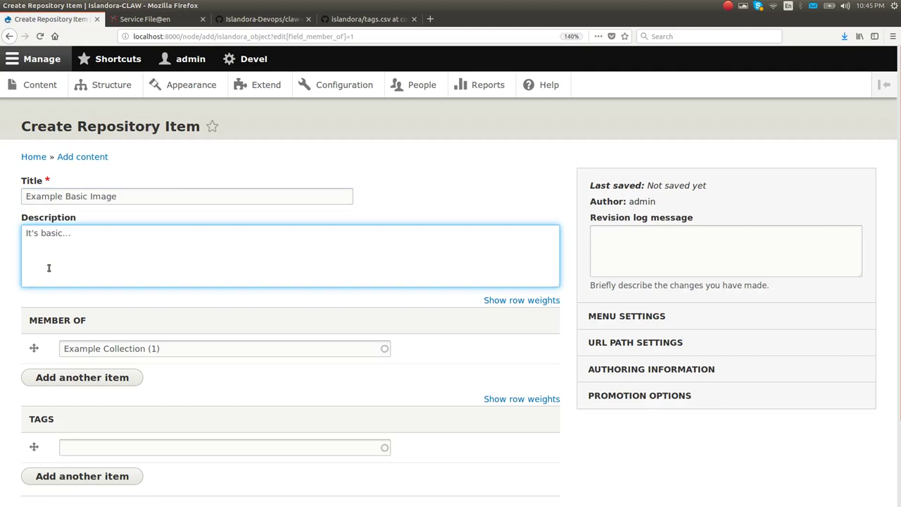
{"action": "left_click", "coordinate": [133, 198]}
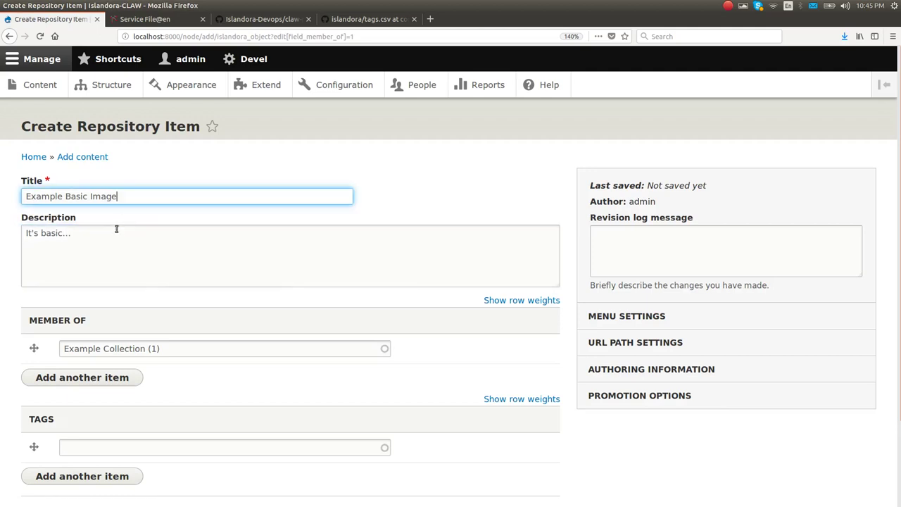
{"action": "left_click", "coordinate": [116, 233]}
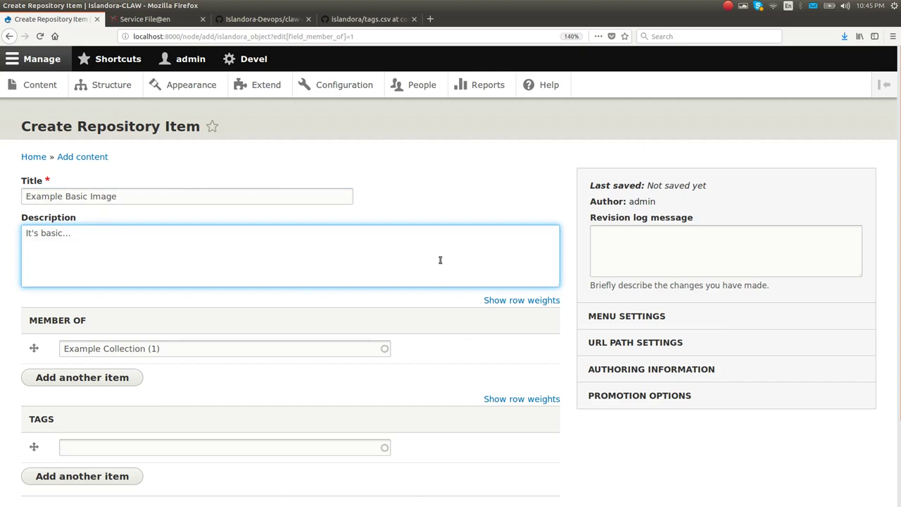
Step: Keep Member Of as Example Collection, tag it Image, and save
{"action": "scroll", "coordinate": [82, 242], "scroll_direction": "down", "scroll_amount": 3}
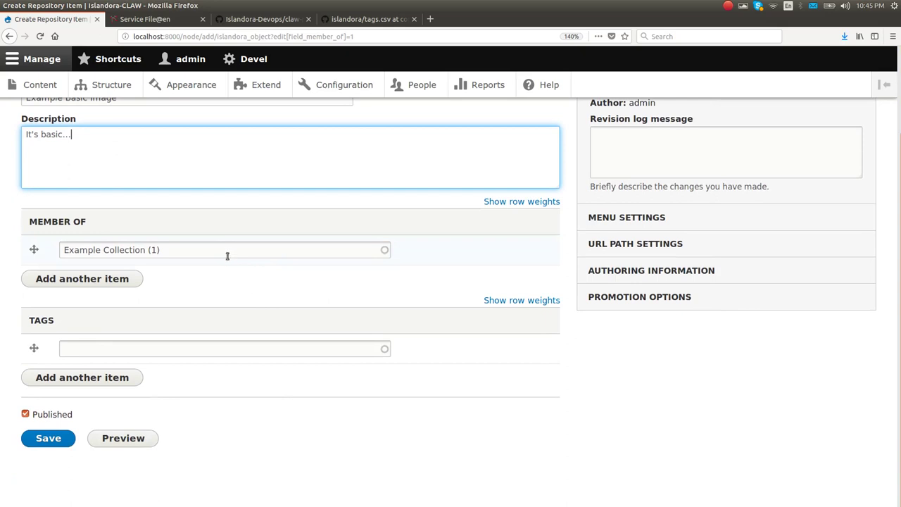
{"action": "left_click", "coordinate": [168, 257]}
{"action": "left_click_drag", "start_coordinate": [187, 249], "coordinate": [65, 249]}
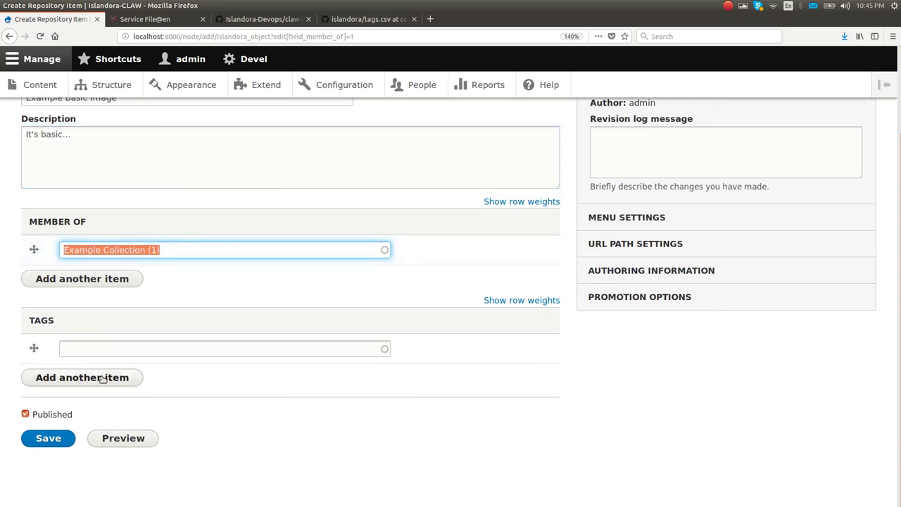
{"action": "left_click", "coordinate": [76, 349]}
{"action": "type", "text": "I"}
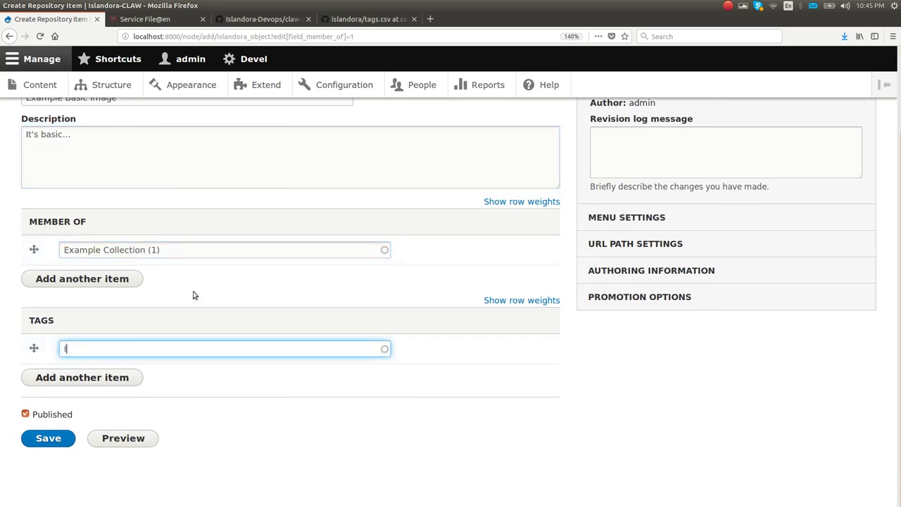
{"action": "type", "text": "mage"}
{"action": "left_click", "coordinate": [76, 365]}
{"action": "left_click", "coordinate": [48, 438]}
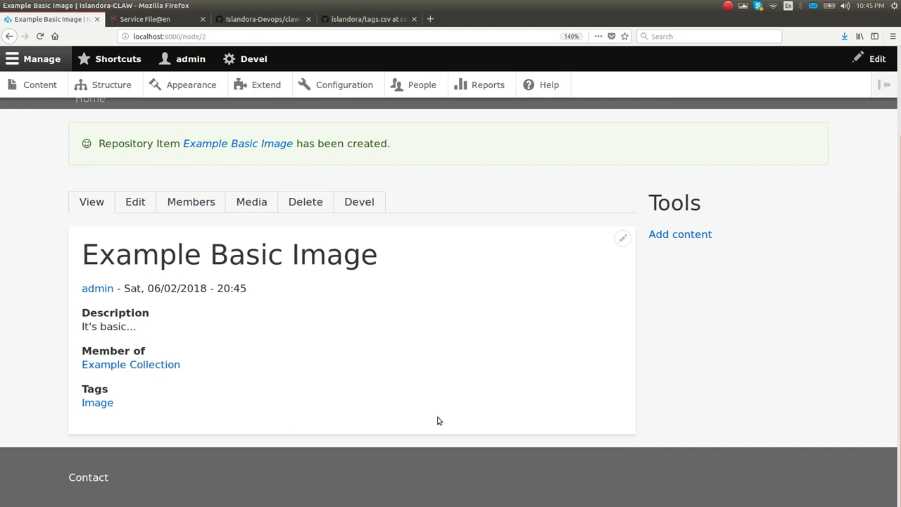
Step: On Example Collection's edit form, delete the Collection tag from Tags and save
{"action": "left_click", "coordinate": [176, 361]}
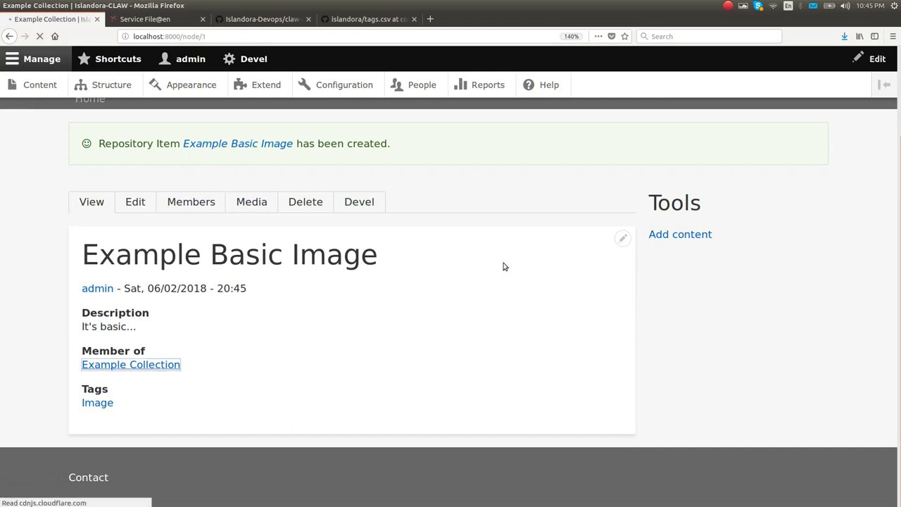
{"action": "scroll", "coordinate": [497, 266], "scroll_direction": "down", "scroll_amount": 3}
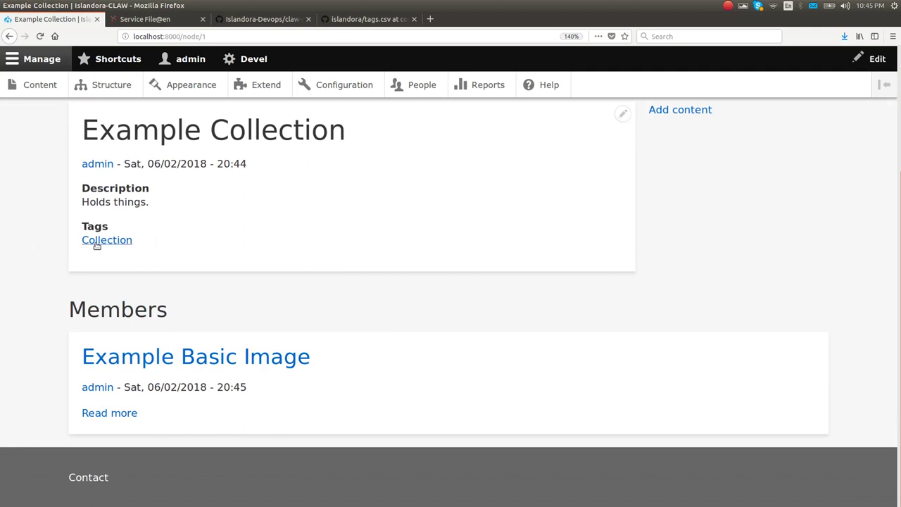
{"action": "scroll", "coordinate": [230, 231], "scroll_direction": "up", "scroll_amount": 3}
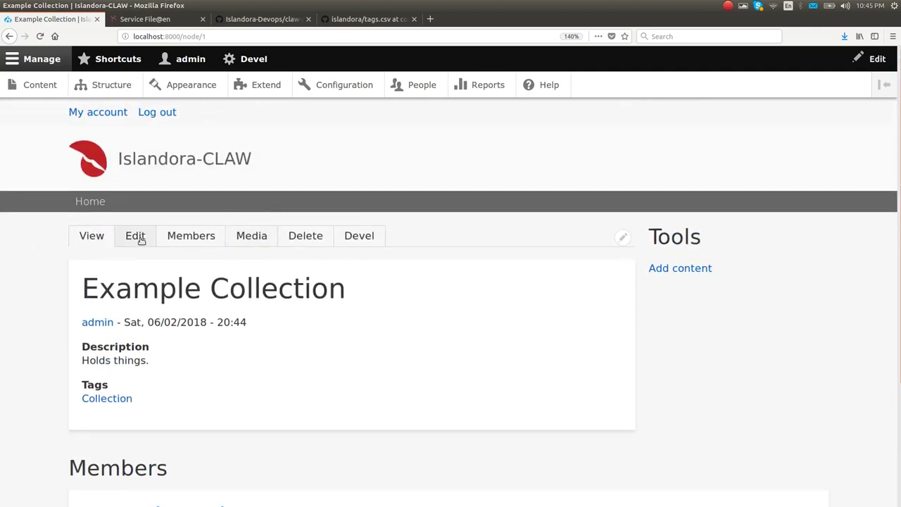
{"action": "left_click", "coordinate": [135, 235]}
{"action": "scroll", "coordinate": [134, 334], "scroll_direction": "down", "scroll_amount": 3}
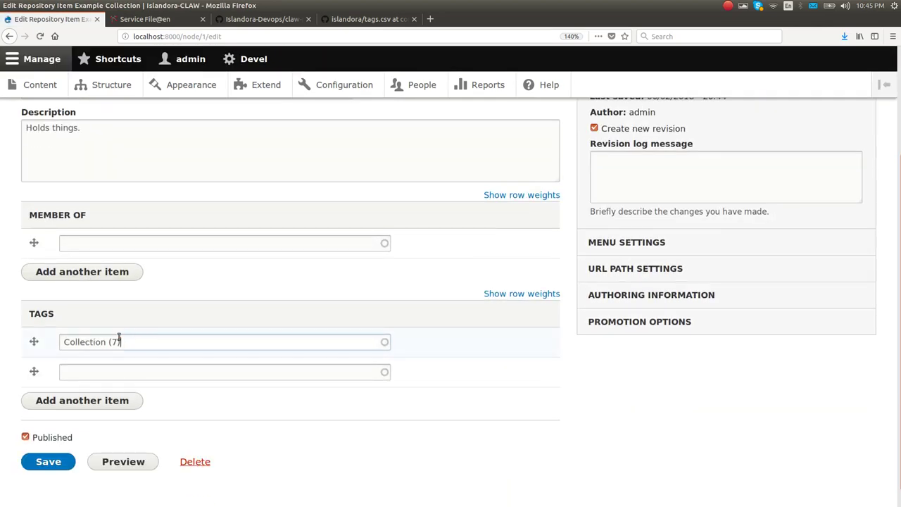
{"action": "left_click_drag", "start_coordinate": [121, 342], "coordinate": [2, 314]}
{"action": "key", "text": "BackSpace"}
{"action": "scroll", "coordinate": [10, 381], "scroll_direction": "down", "scroll_amount": 1}
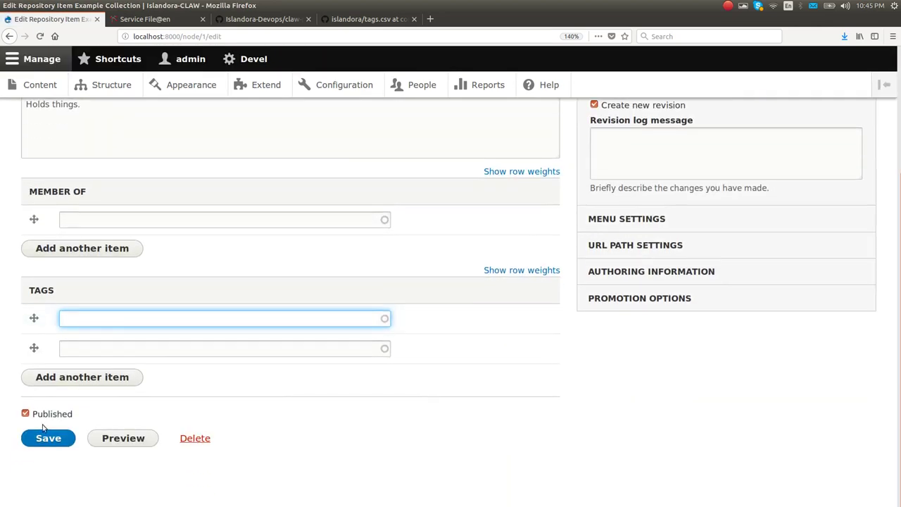
{"action": "left_click", "coordinate": [48, 438]}
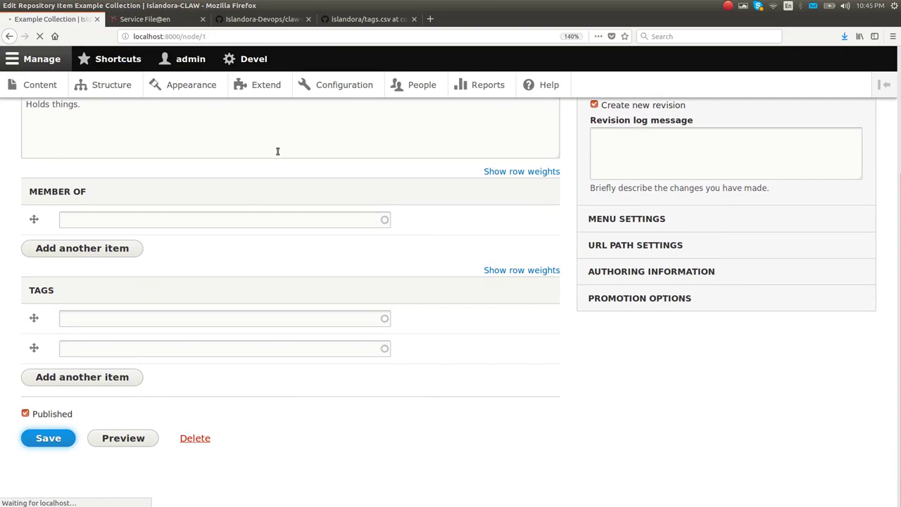
Step: Re-add the 'Collection' tag to Example Collection from the autocomplete and save it
{"action": "scroll", "coordinate": [424, 347], "scroll_direction": "down", "scroll_amount": 1}
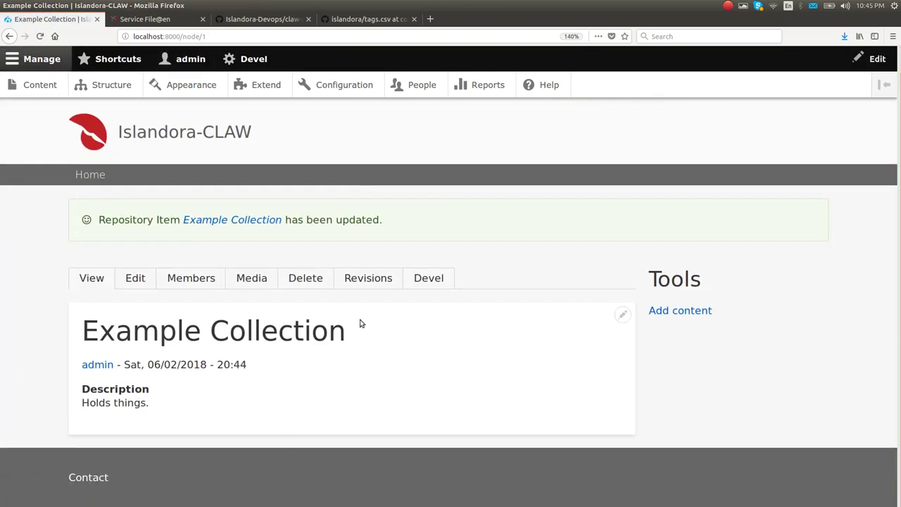
{"action": "left_click", "coordinate": [136, 279]}
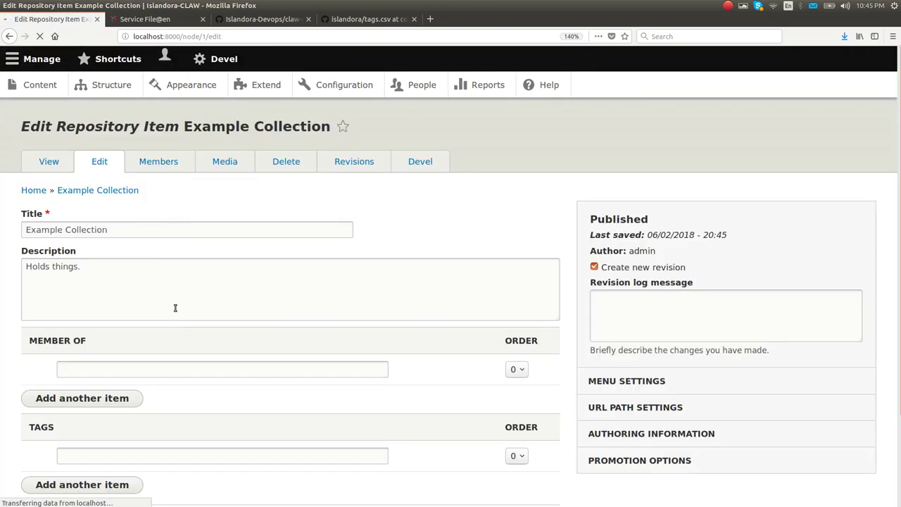
{"action": "scroll", "coordinate": [175, 307], "scroll_direction": "down", "scroll_amount": 3}
{"action": "left_click", "coordinate": [83, 370]}
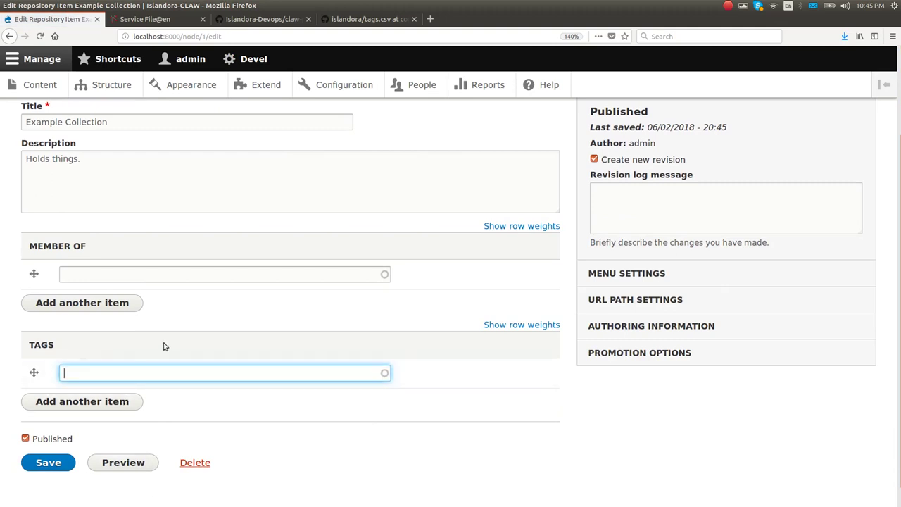
{"action": "type", "text": "Collection"}
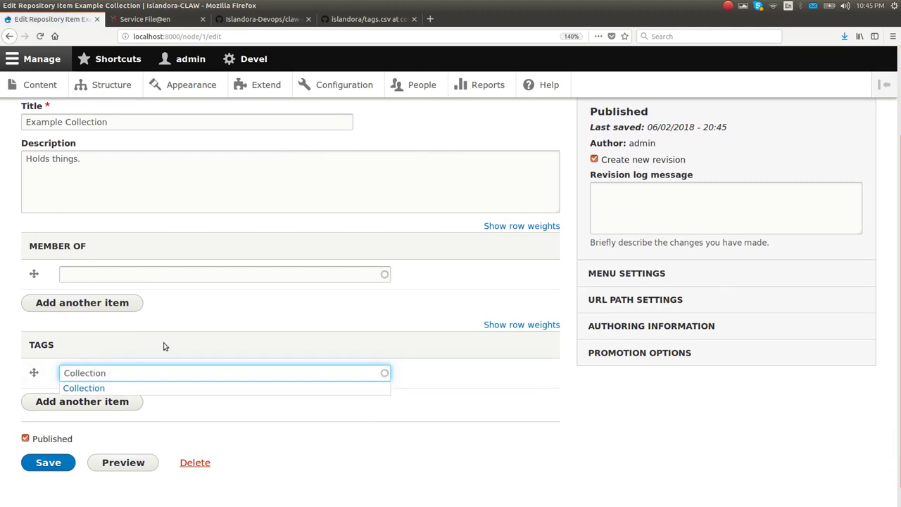
{"action": "left_click", "coordinate": [90, 389]}
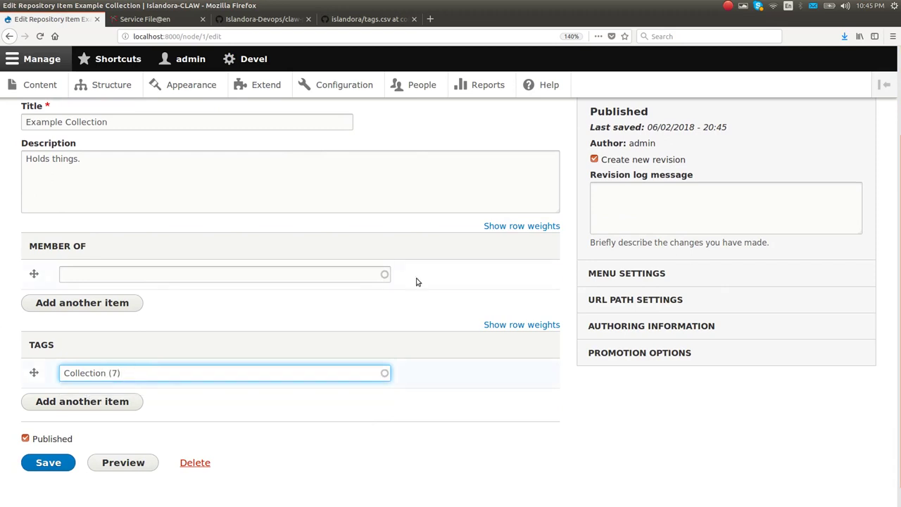
{"action": "left_click", "coordinate": [47, 464]}
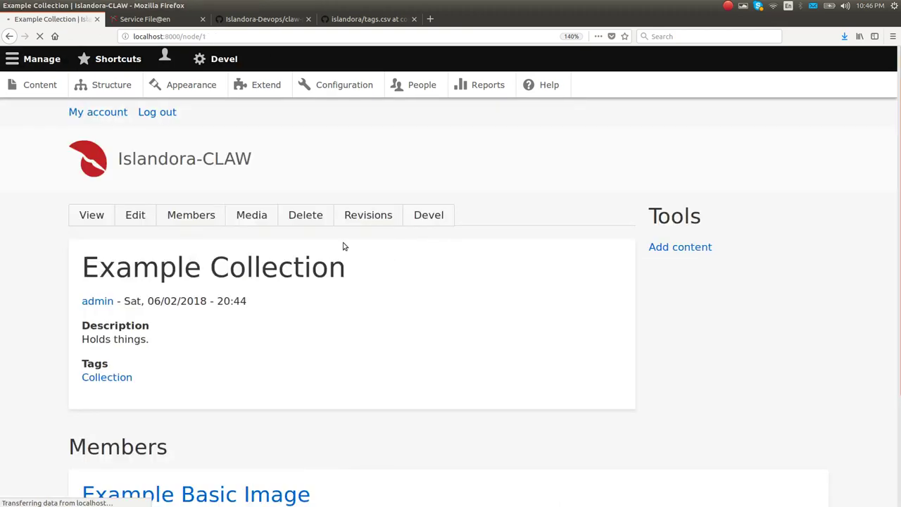
{"action": "scroll", "coordinate": [296, 296], "scroll_direction": "down", "scroll_amount": 4}
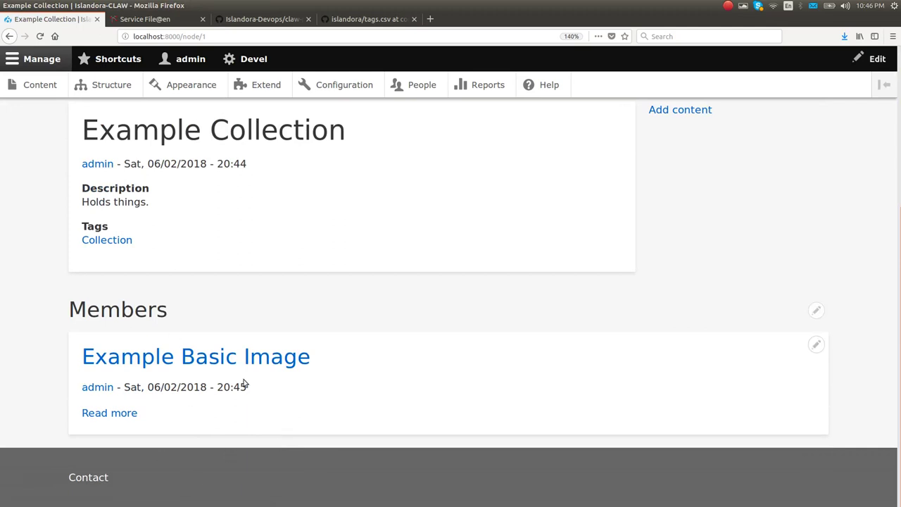
{"action": "scroll", "coordinate": [320, 441], "scroll_direction": "up", "scroll_amount": 5}
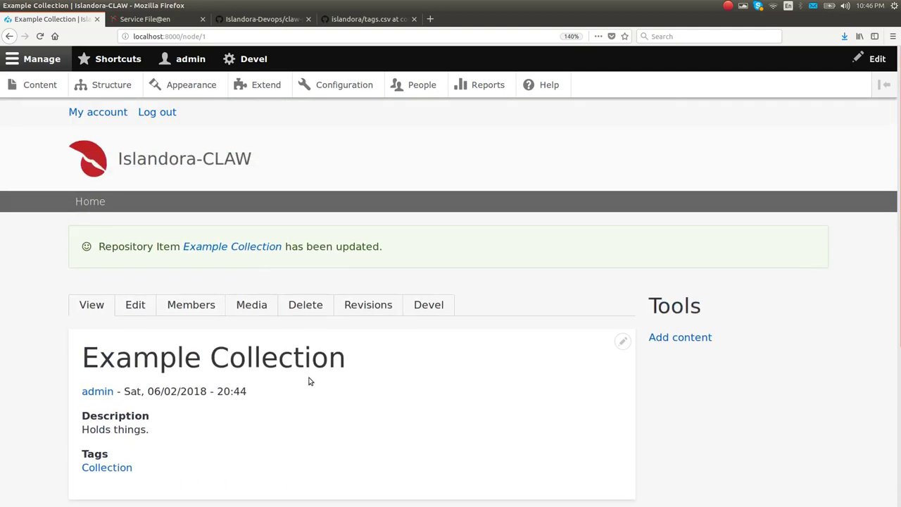
{"action": "scroll", "coordinate": [308, 381], "scroll_direction": "down", "scroll_amount": 3}
{"action": "scroll", "coordinate": [300, 380], "scroll_direction": "up", "scroll_amount": 3}
Step: Start a new Image media for Example Basic Image and upload the watch jpg file
{"action": "scroll", "coordinate": [267, 390], "scroll_direction": "down", "scroll_amount": 5}
{"action": "left_click", "coordinate": [175, 361]}
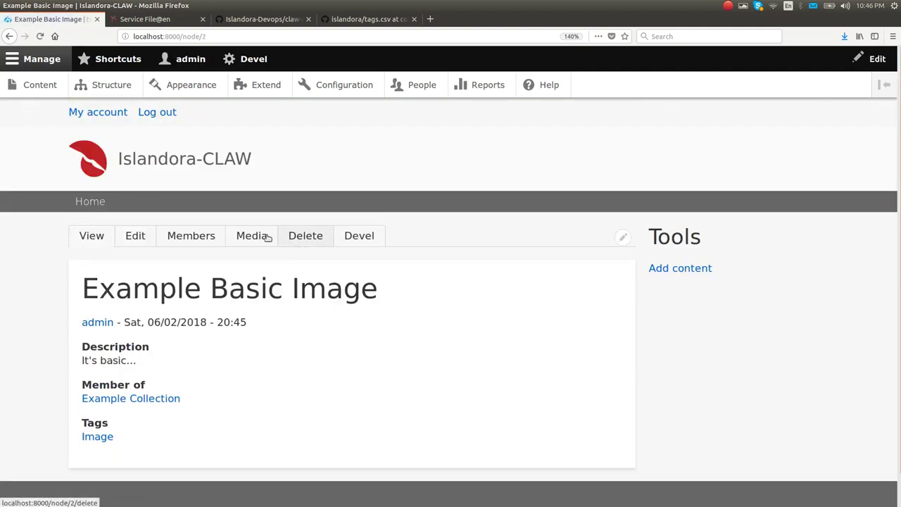
{"action": "left_click", "coordinate": [266, 237]}
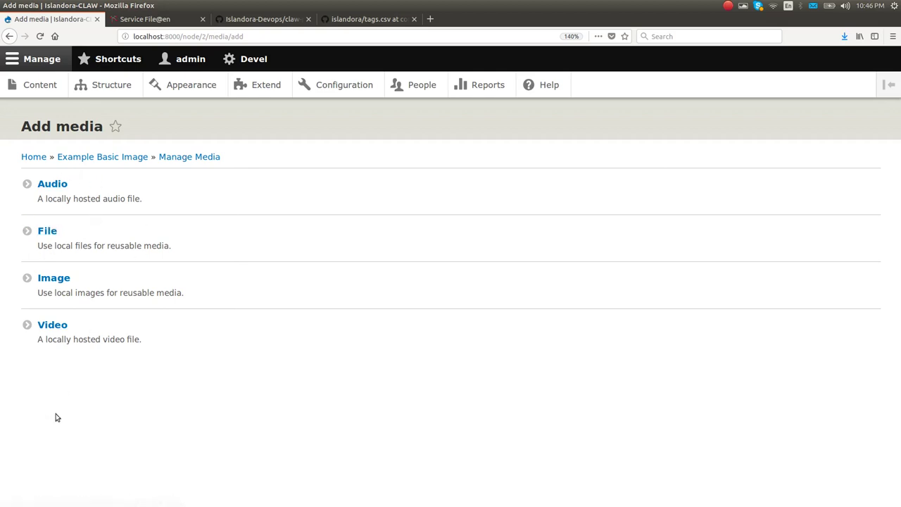
{"action": "left_click", "coordinate": [68, 278]}
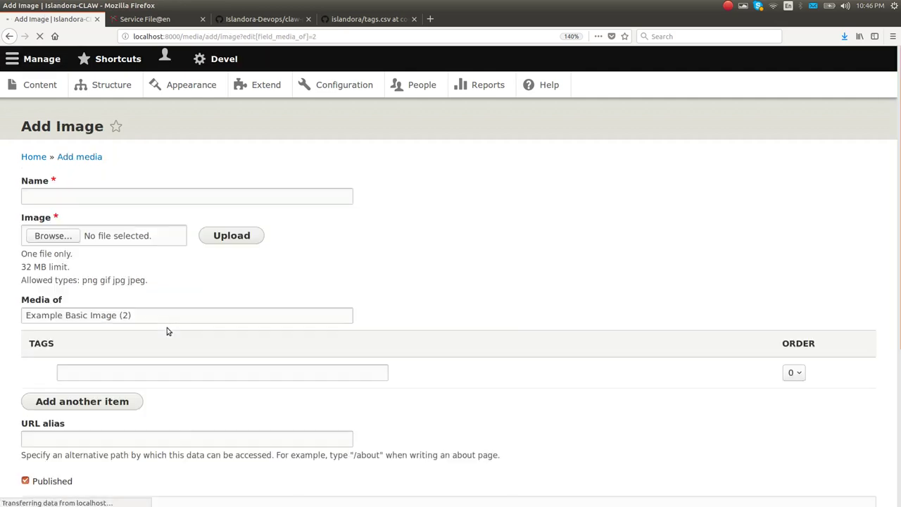
{"action": "left_click", "coordinate": [52, 238]}
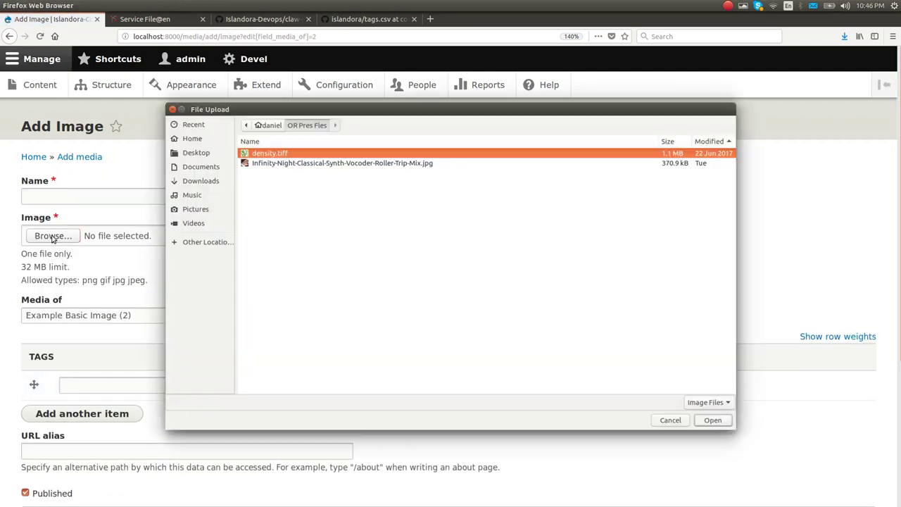
{"action": "left_click", "coordinate": [383, 163]}
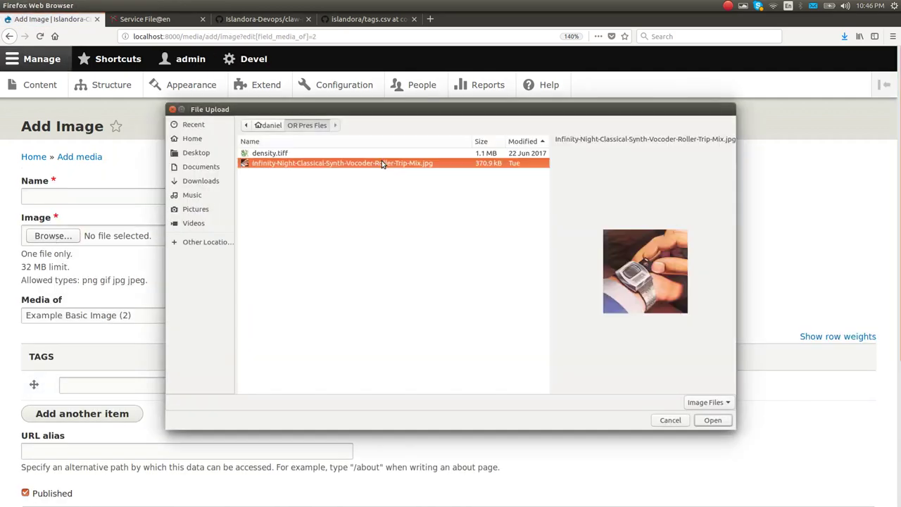
{"action": "left_click", "coordinate": [704, 420]}
Step: Name the media 'Example Image Preservation Master' and give it alternative text 'apple watch'
{"action": "left_click", "coordinate": [96, 194]}
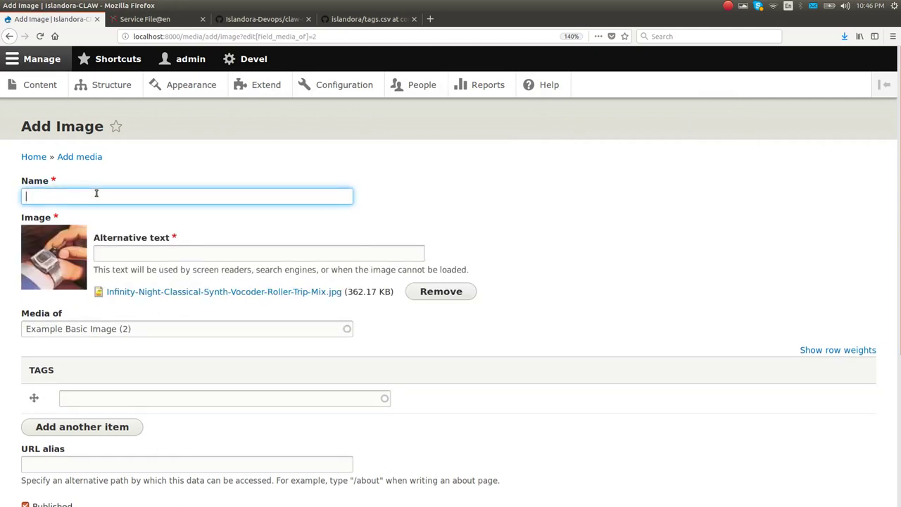
{"action": "type", "text": "Exa"}
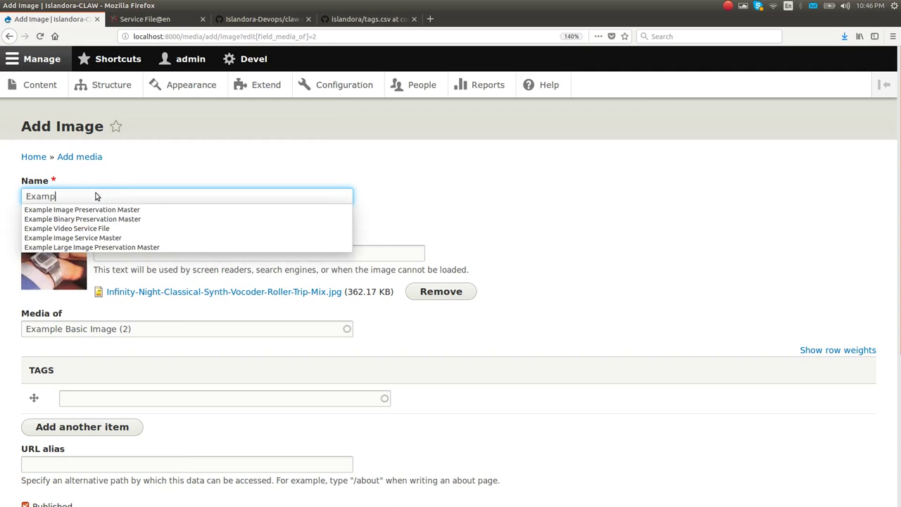
{"action": "type", "text": "mp"}
{"action": "key", "text": "Down"}
{"action": "key", "text": "Return"}
{"action": "left_click", "coordinate": [151, 251]}
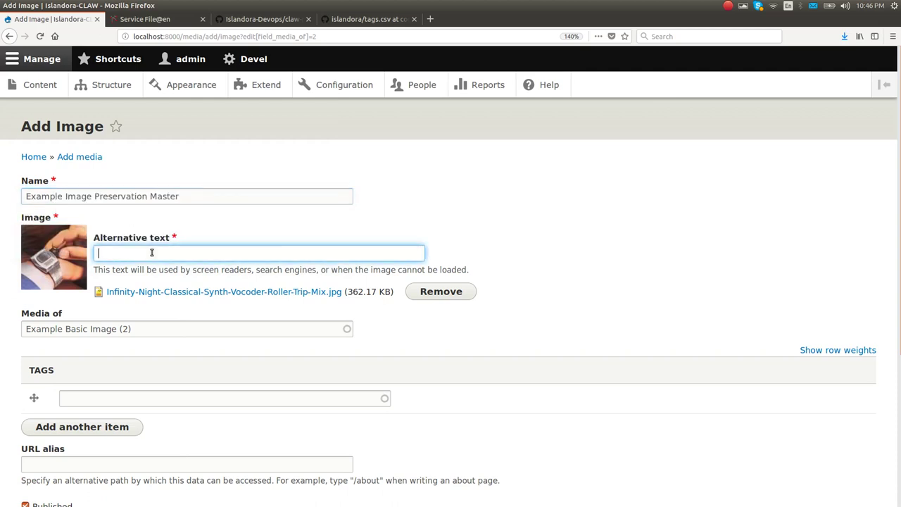
{"action": "type", "text": "apple watch"}
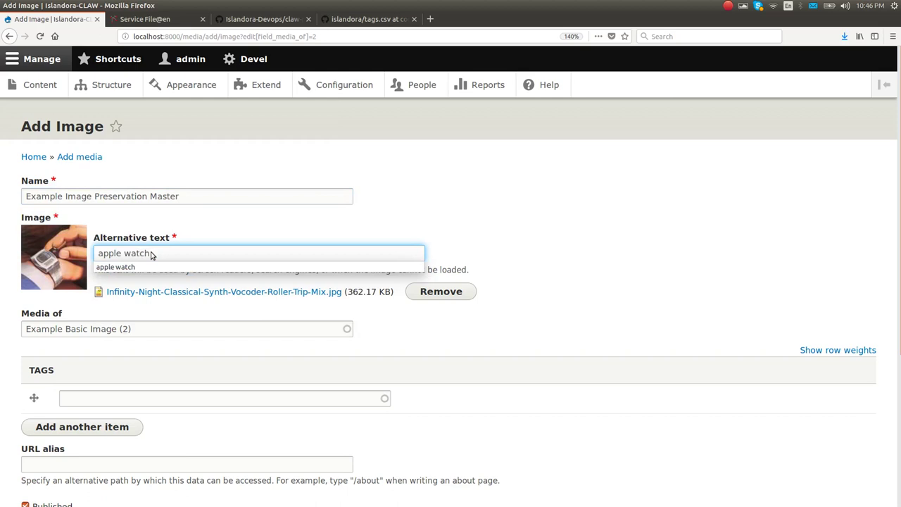
{"action": "scroll", "coordinate": [486, 164], "scroll_direction": "down", "scroll_amount": 5}
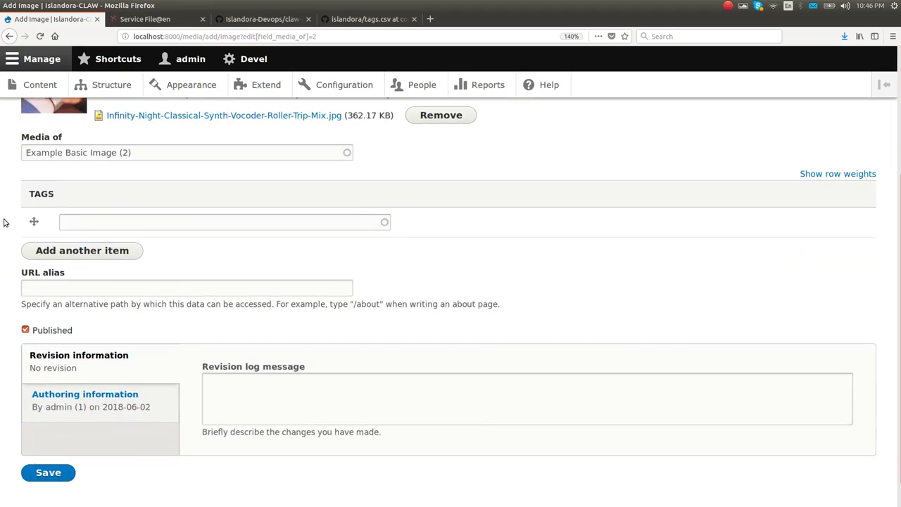
{"action": "scroll", "coordinate": [140, 207], "scroll_direction": "up", "scroll_amount": 5}
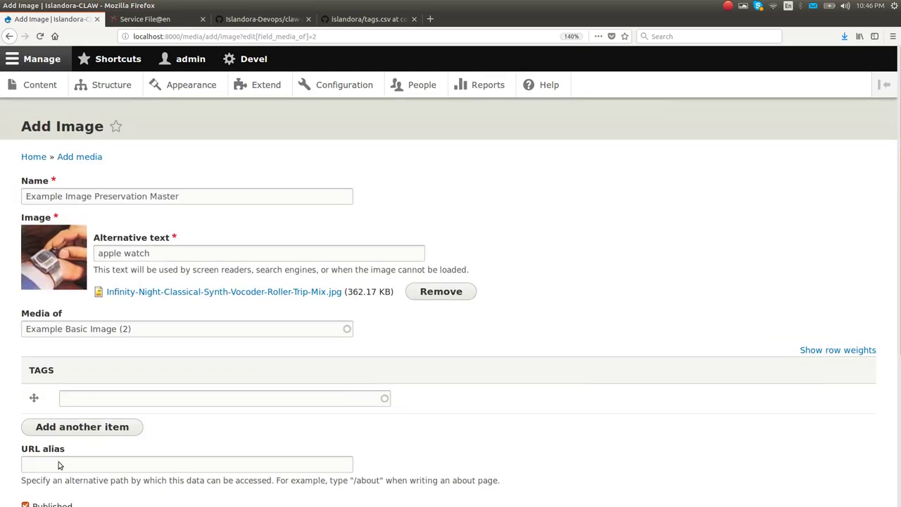
Step: Tag the media 'Preservation Master' and save it
{"action": "left_click", "coordinate": [87, 401]}
{"action": "type", "text": "Image"}
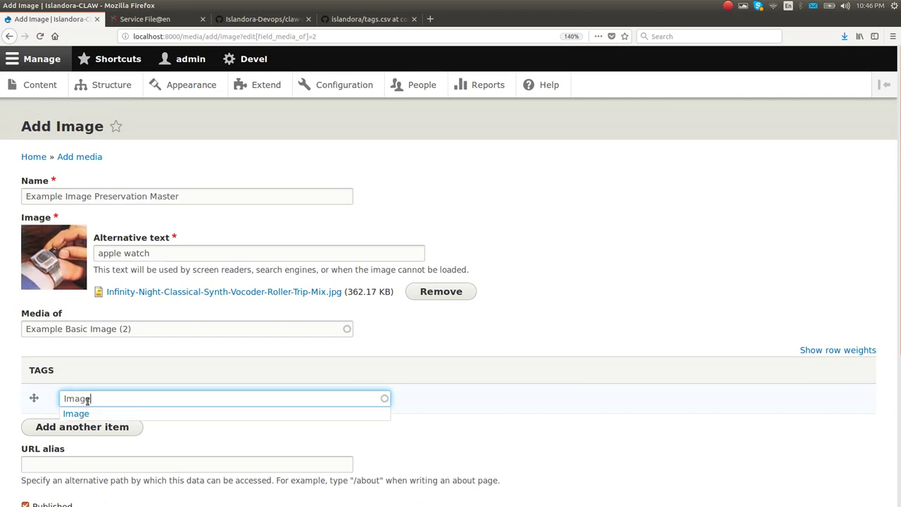
{"action": "left_click_drag", "start_coordinate": [92, 404], "coordinate": [46, 401]}
{"action": "type", "text": "Pres"}
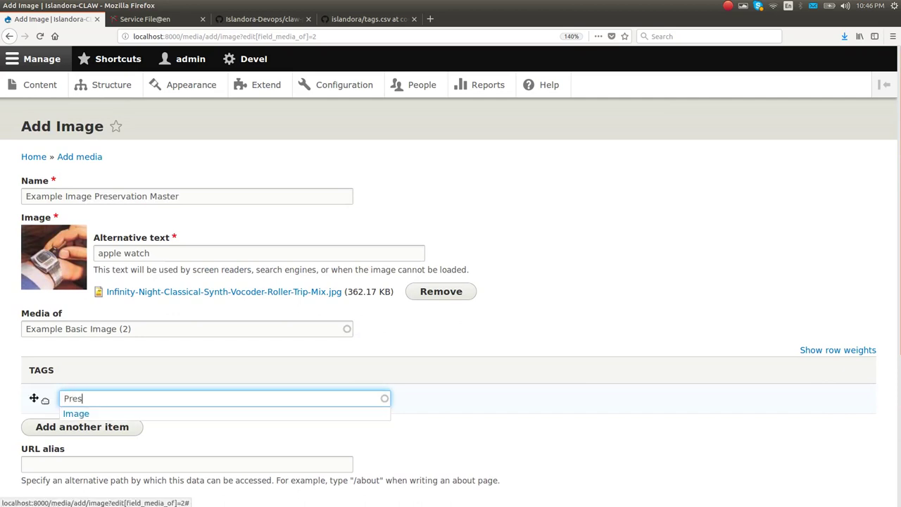
{"action": "left_click", "coordinate": [77, 413]}
{"action": "scroll", "coordinate": [90, 397], "scroll_direction": "down", "scroll_amount": 5}
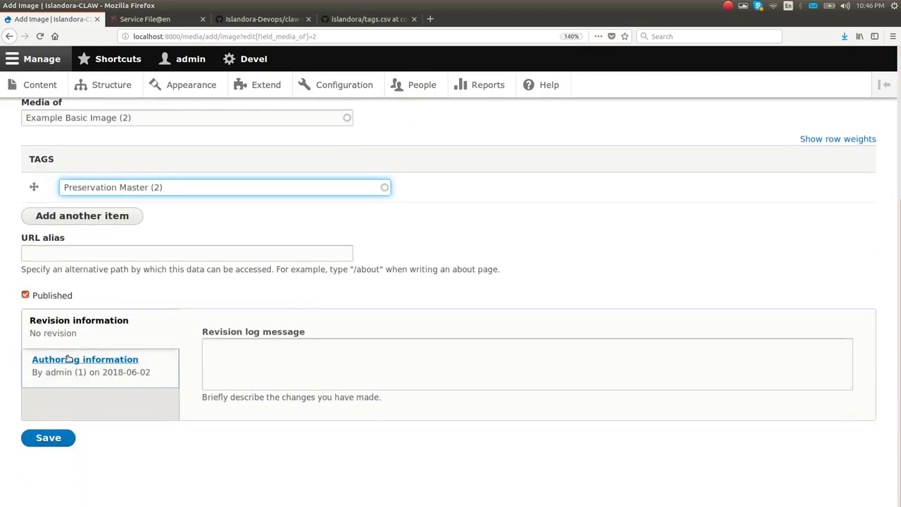
{"action": "scroll", "coordinate": [280, 254], "scroll_direction": "up", "scroll_amount": 5}
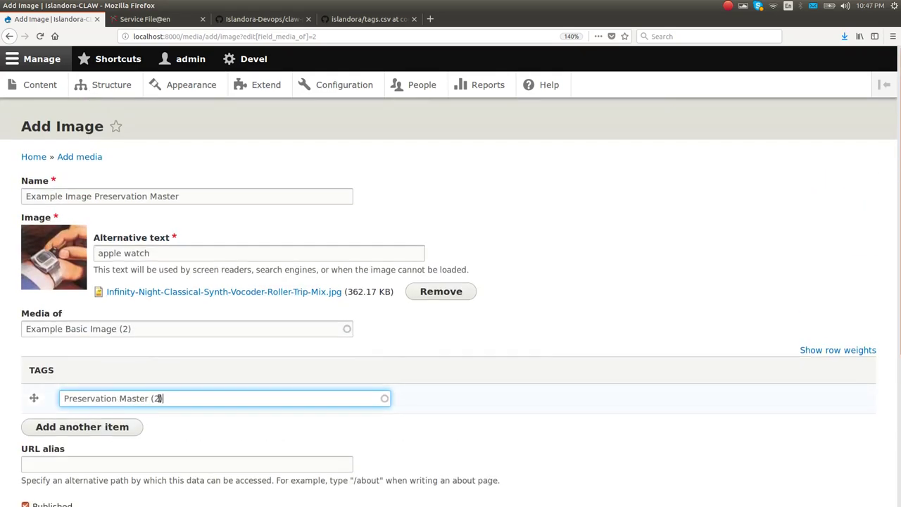
{"action": "scroll", "coordinate": [181, 402], "scroll_direction": "down", "scroll_amount": 5}
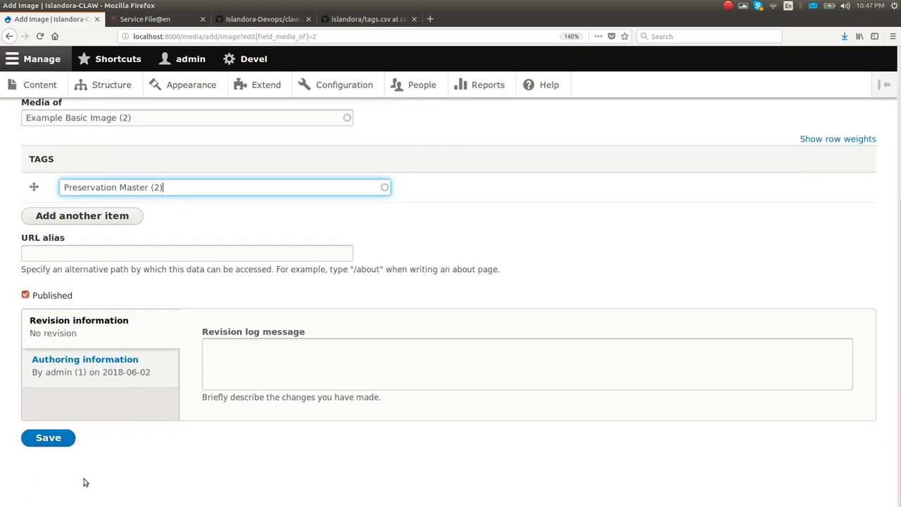
{"action": "left_click", "coordinate": [49, 439]}
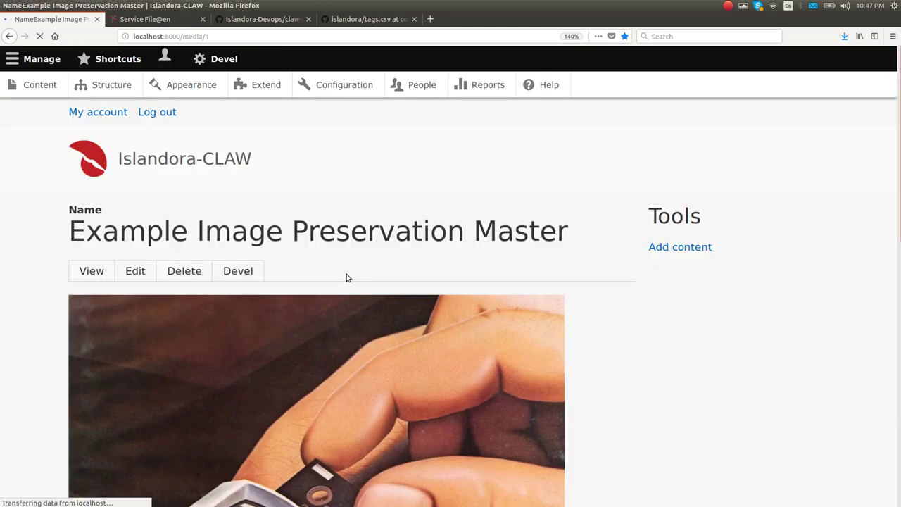
Step: Review the new media's file details, then return to Example Basic Image showing the watch
{"action": "scroll", "coordinate": [369, 282], "scroll_direction": "down", "scroll_amount": 5}
{"action": "scroll", "coordinate": [379, 285], "scroll_direction": "down", "scroll_amount": 9}
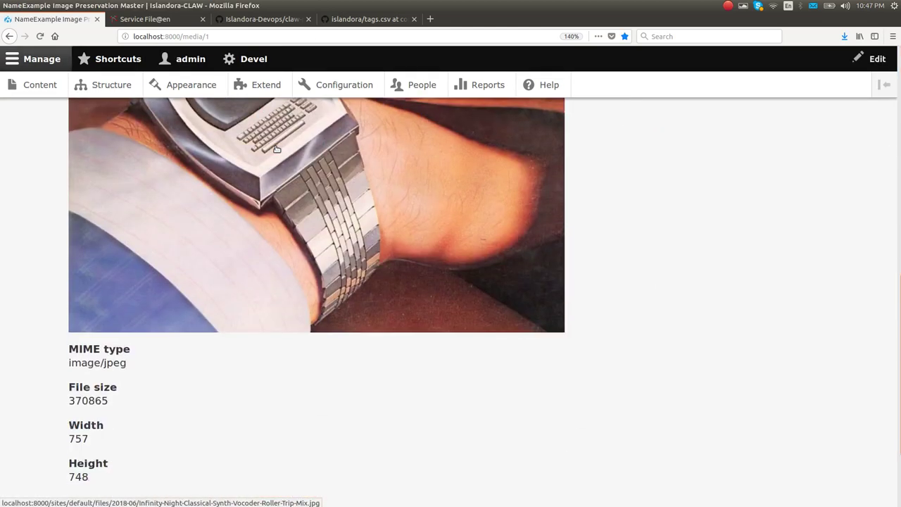
{"action": "scroll", "coordinate": [267, 262], "scroll_direction": "up", "scroll_amount": 5}
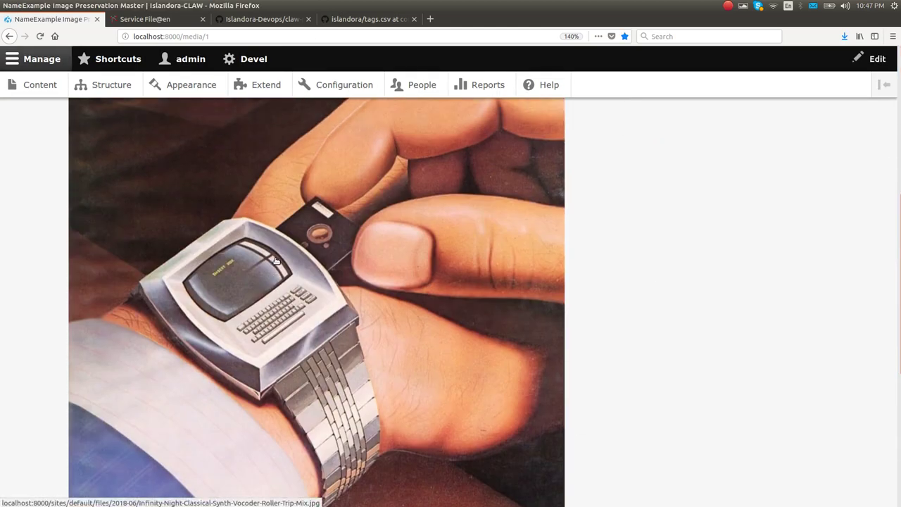
{"action": "scroll", "coordinate": [240, 303], "scroll_direction": "down", "scroll_amount": 5}
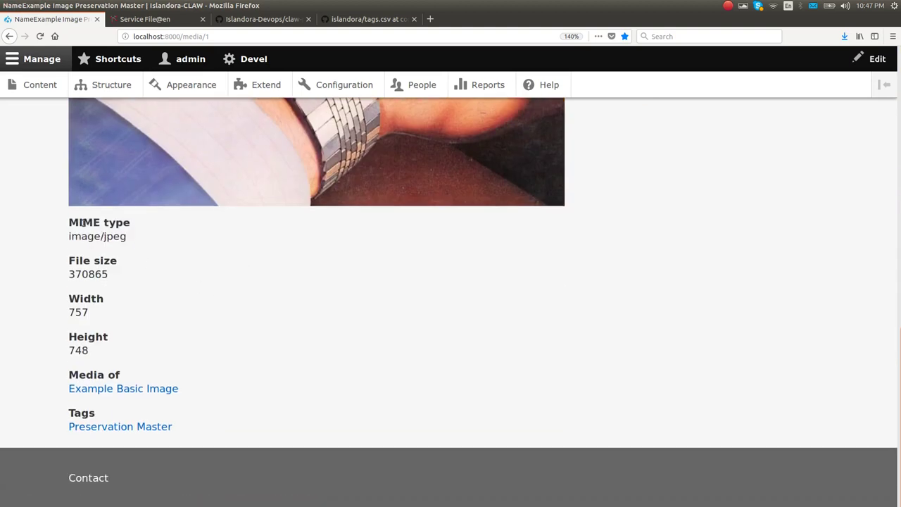
{"action": "left_click_drag", "start_coordinate": [63, 225], "coordinate": [185, 350]}
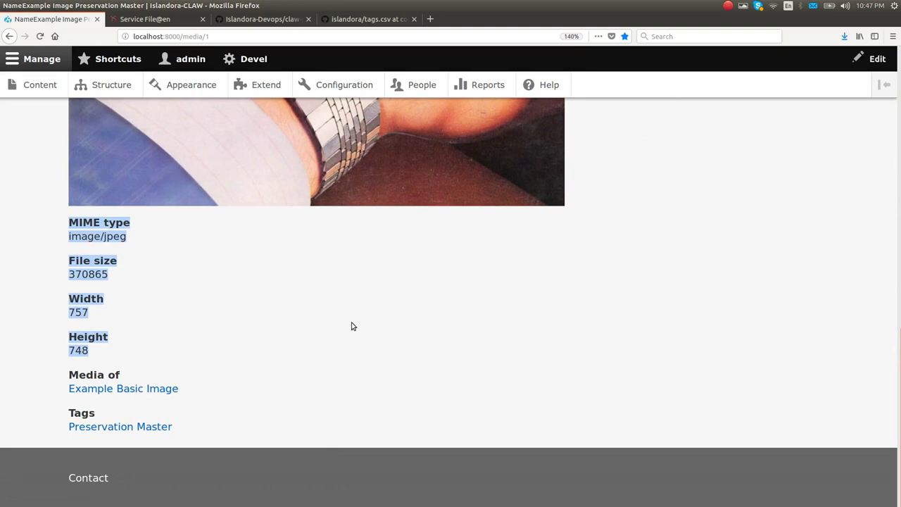
{"action": "left_click", "coordinate": [156, 317]}
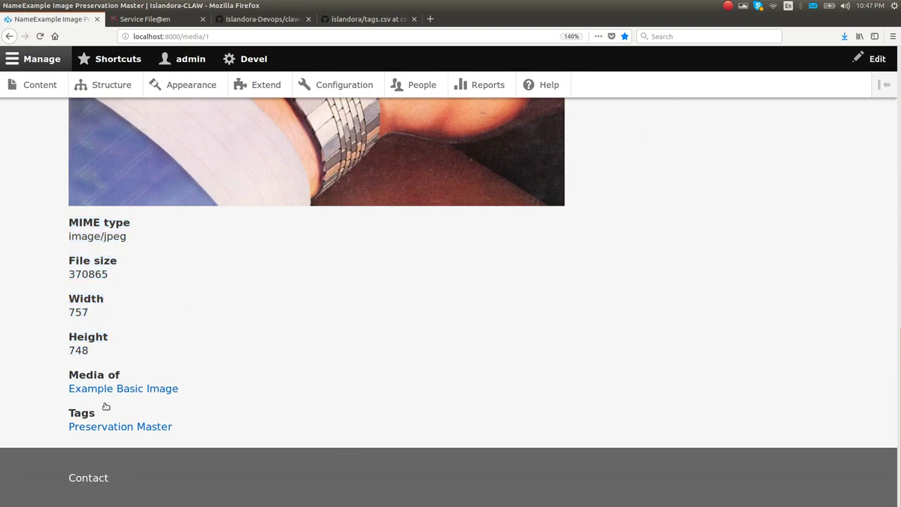
{"action": "left_click", "coordinate": [164, 390]}
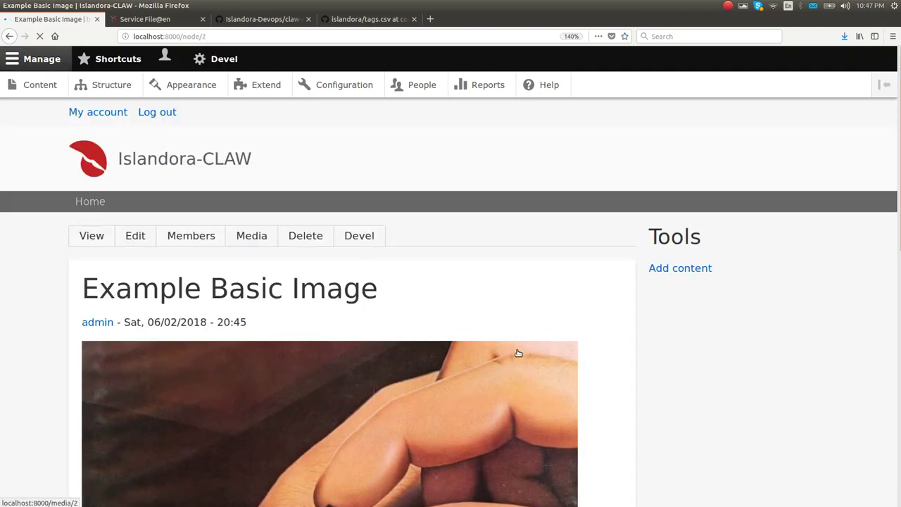
{"action": "scroll", "coordinate": [400, 338], "scroll_direction": "down", "scroll_amount": 3}
{"action": "scroll", "coordinate": [303, 375], "scroll_direction": "down", "scroll_amount": 5}
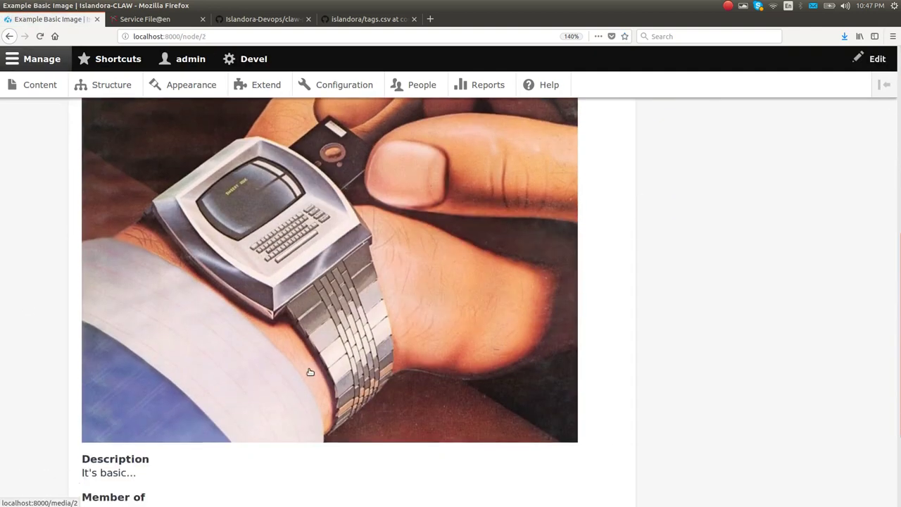
{"action": "scroll", "coordinate": [305, 362], "scroll_direction": "up", "scroll_amount": 8}
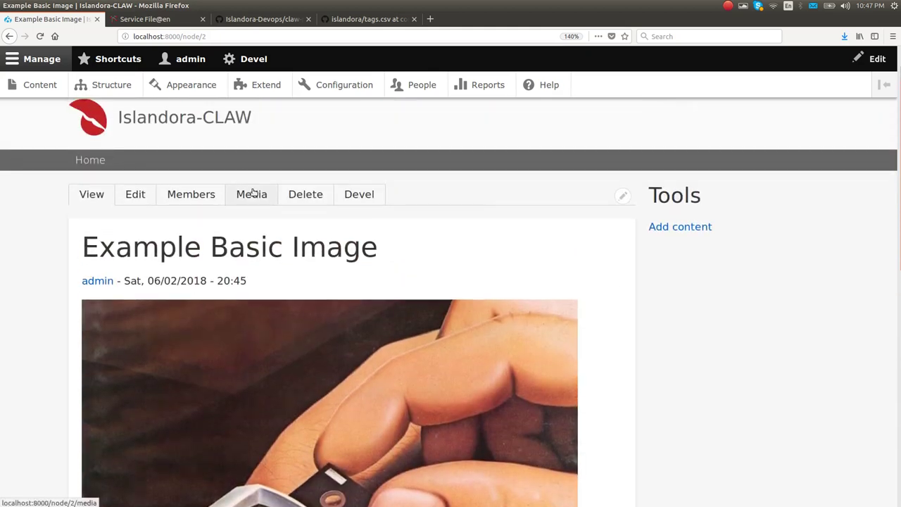
Step: Delete Example Basic Image's ServiceFile.jpeg media and file via bulk action, then view the item
{"action": "left_click", "coordinate": [252, 194]}
{"action": "scroll", "coordinate": [171, 342], "scroll_direction": "down", "scroll_amount": 1}
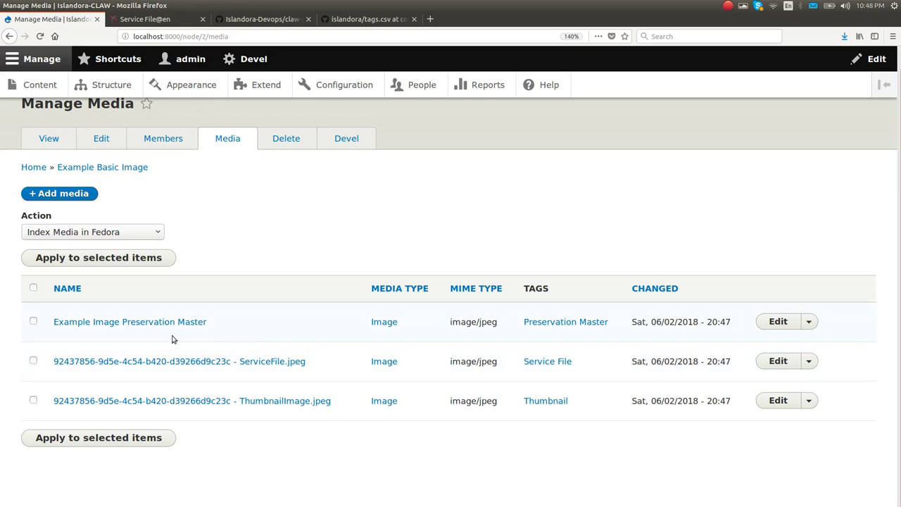
{"action": "left_click", "coordinate": [33, 361]}
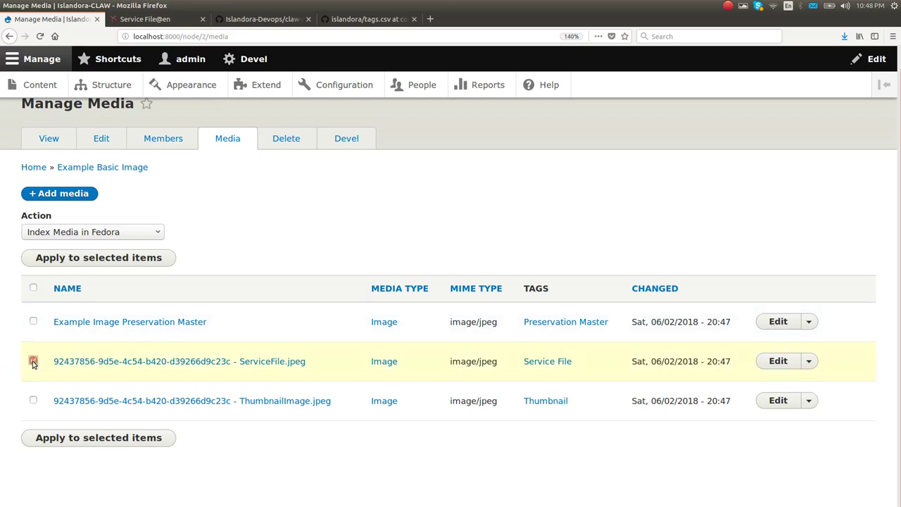
{"action": "left_click", "coordinate": [160, 238]}
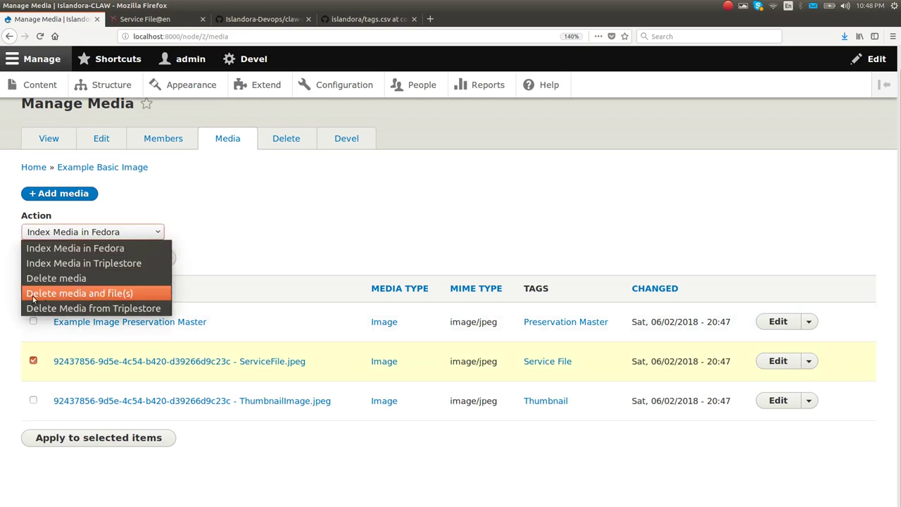
{"action": "left_click", "coordinate": [160, 293]}
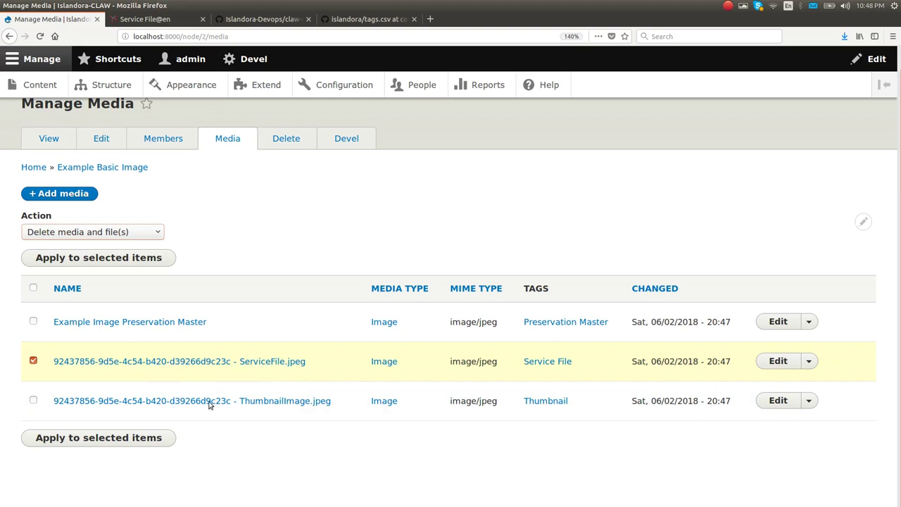
{"action": "left_click", "coordinate": [112, 438]}
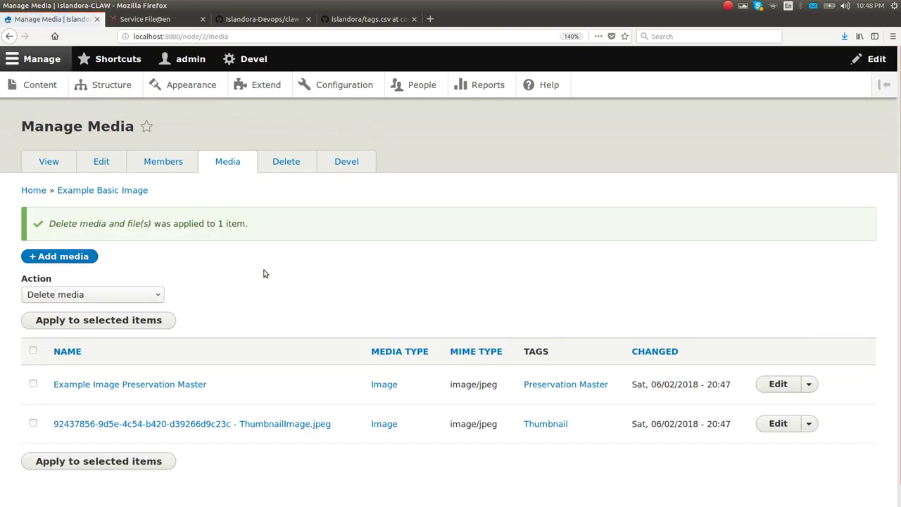
{"action": "left_click", "coordinate": [34, 158]}
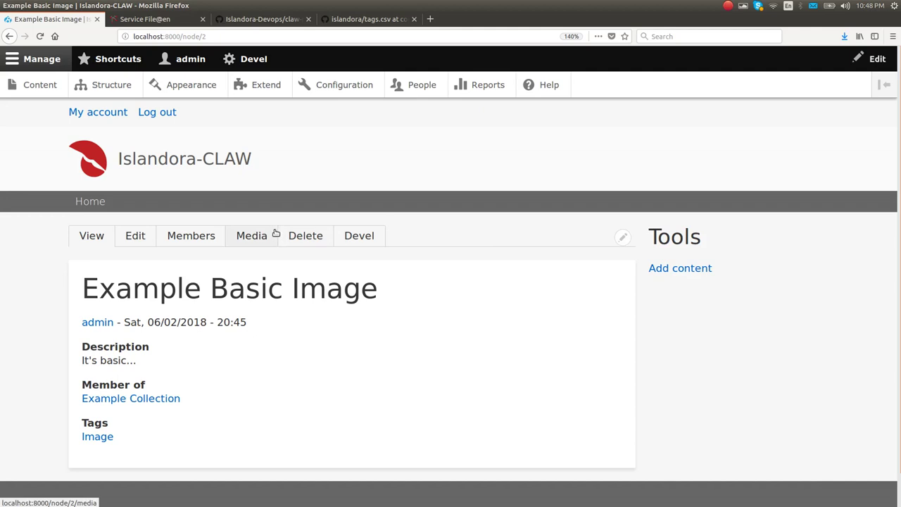
Step: Apply 'Generate a service file from image preservation master' to Example Basic Image, then open it
{"action": "left_click", "coordinate": [28, 85]}
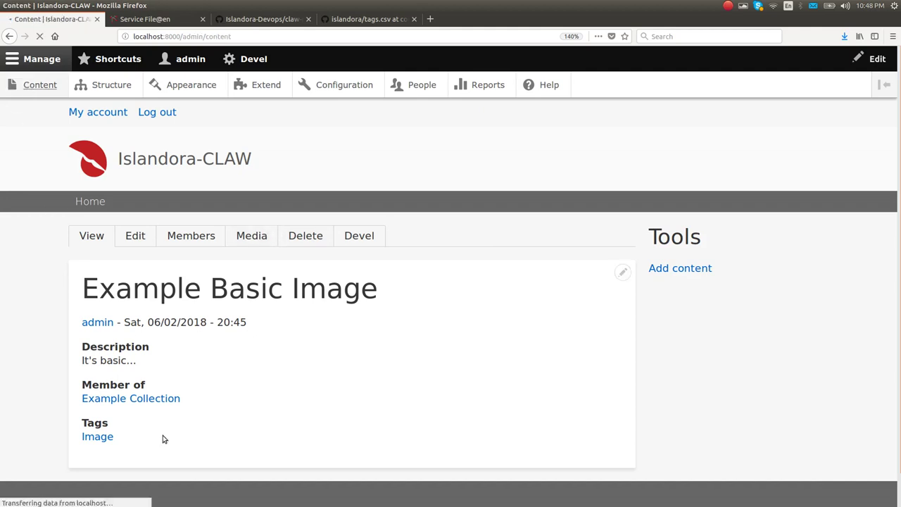
{"action": "scroll", "coordinate": [296, 243], "scroll_direction": "down", "scroll_amount": 1}
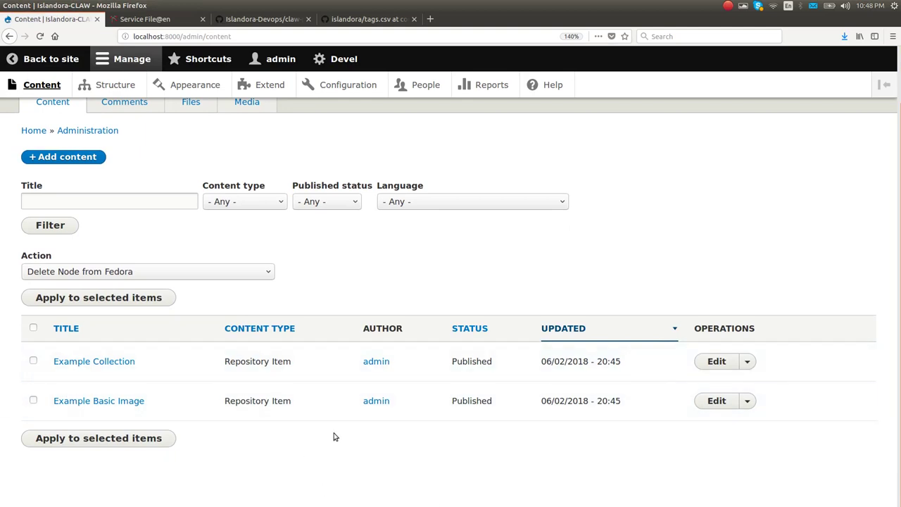
{"action": "left_click", "coordinate": [33, 400]}
{"action": "left_click", "coordinate": [101, 273]}
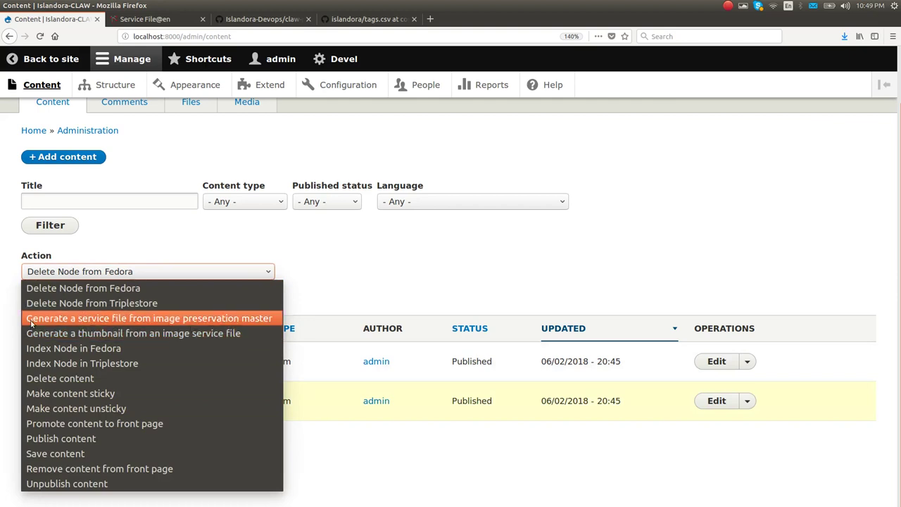
{"action": "left_click", "coordinate": [150, 319]}
{"action": "left_click", "coordinate": [132, 438]}
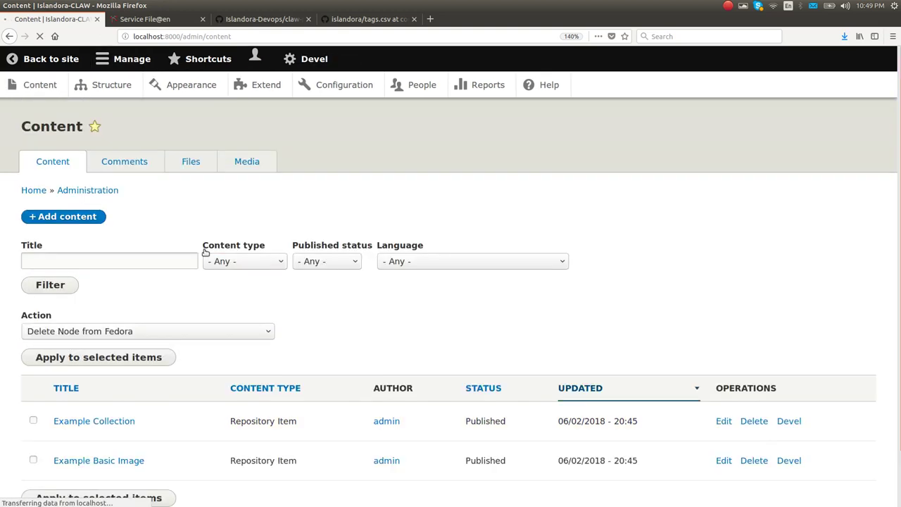
{"action": "scroll", "coordinate": [137, 399], "scroll_direction": "down", "scroll_amount": 3}
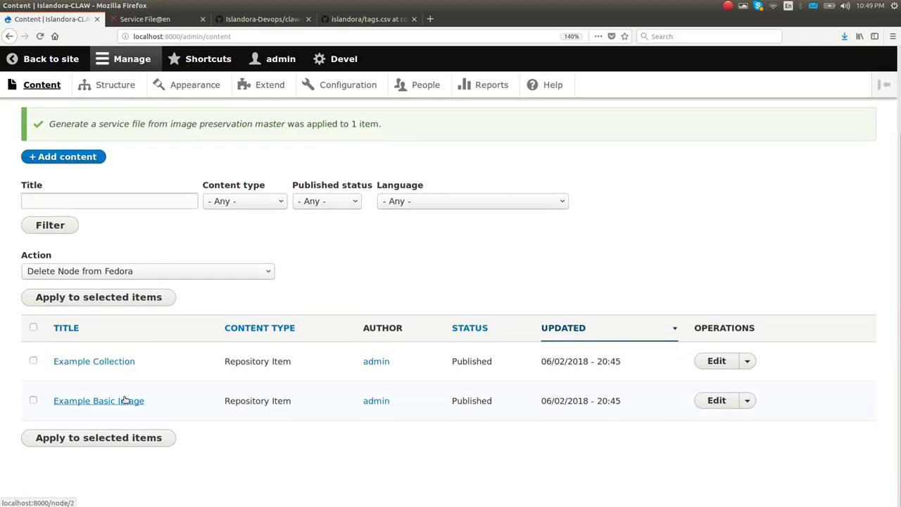
{"action": "left_click", "coordinate": [124, 400]}
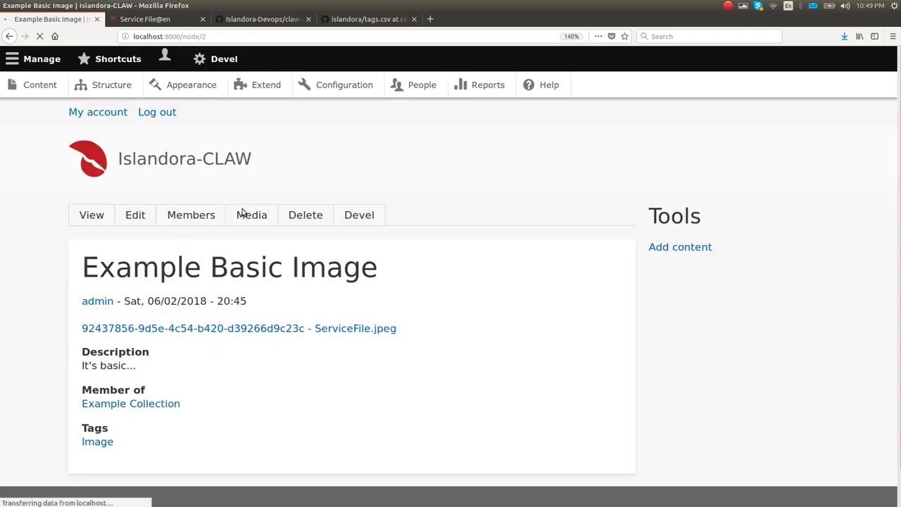
{"action": "scroll", "coordinate": [429, 306], "scroll_direction": "down", "scroll_amount": 5}
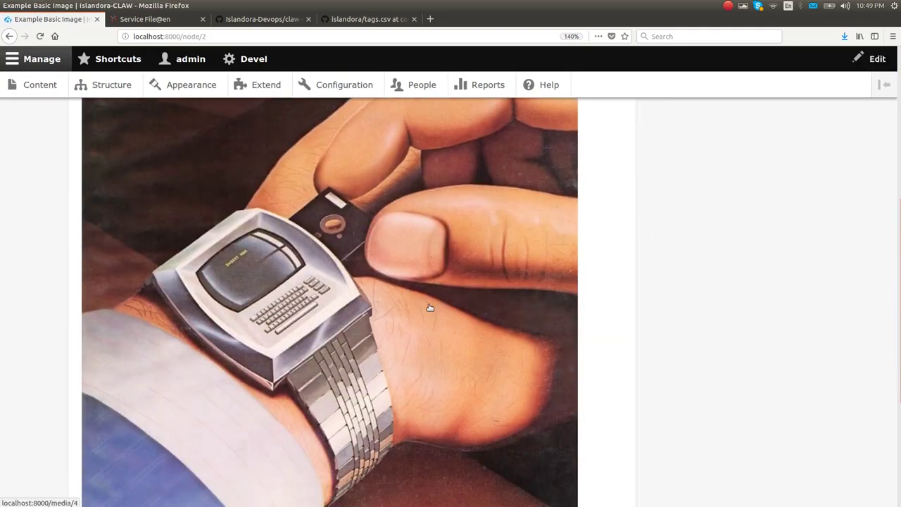
{"action": "scroll", "coordinate": [396, 328], "scroll_direction": "down", "scroll_amount": 4}
{"action": "scroll", "coordinate": [398, 328], "scroll_direction": "up", "scroll_amount": 5}
{"action": "scroll", "coordinate": [399, 328], "scroll_direction": "up", "scroll_amount": 4}
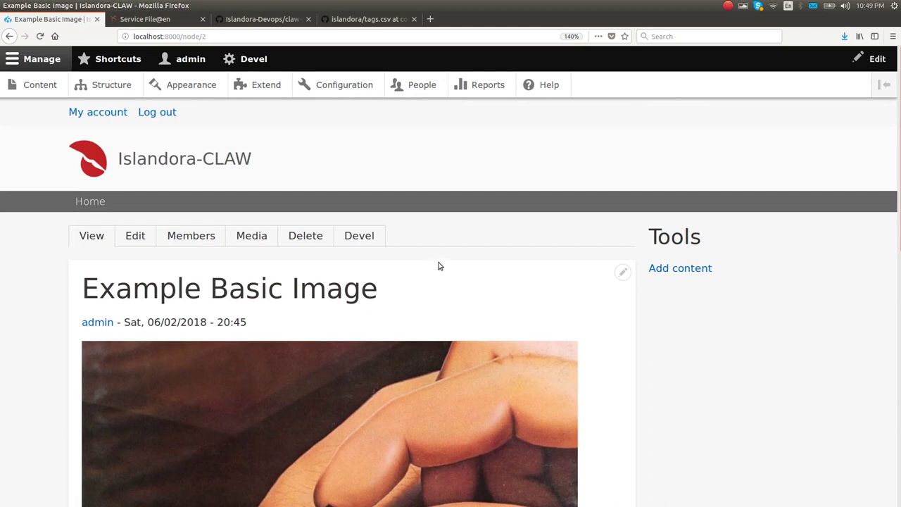
{"action": "scroll", "coordinate": [449, 286], "scroll_direction": "down", "scroll_amount": 6}
{"action": "scroll", "coordinate": [451, 286], "scroll_direction": "up", "scroll_amount": 2}
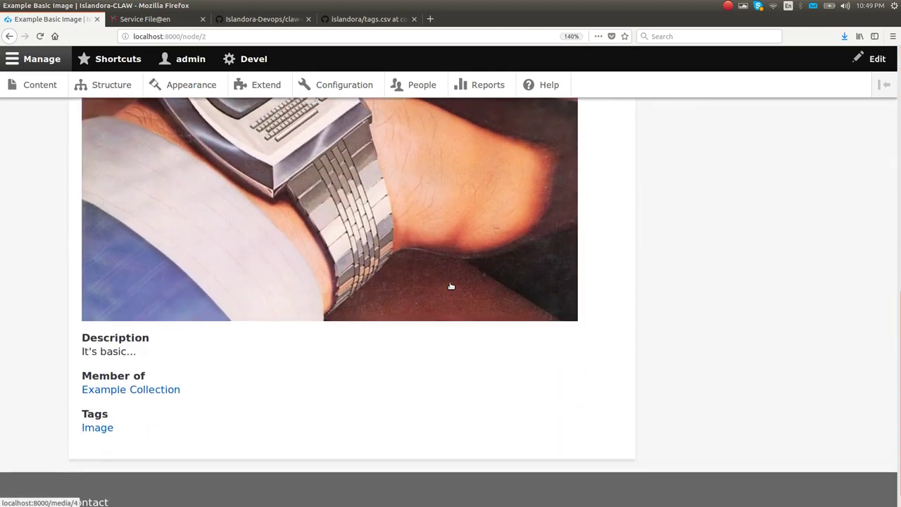
{"action": "scroll", "coordinate": [451, 286], "scroll_direction": "up", "scroll_amount": 5}
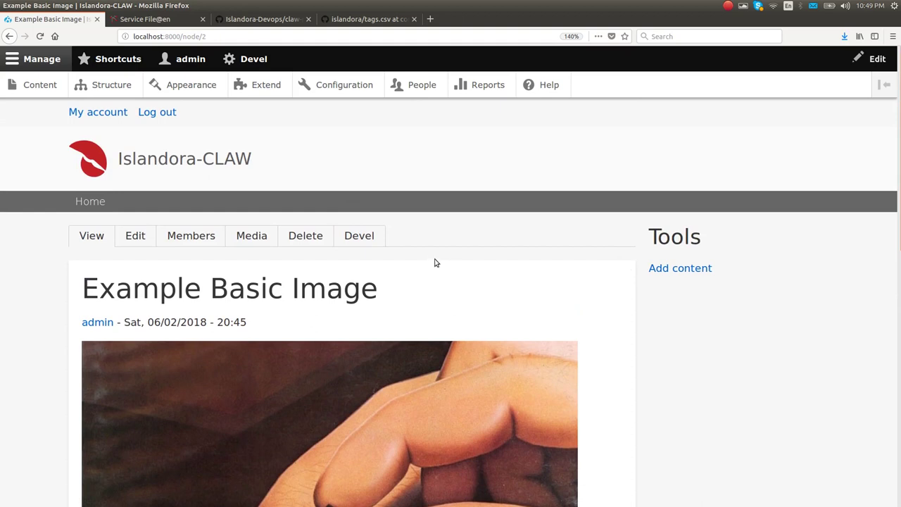
Step: Go to Configuration > Actions and look over the advanced action type list
{"action": "left_click", "coordinate": [343, 87]}
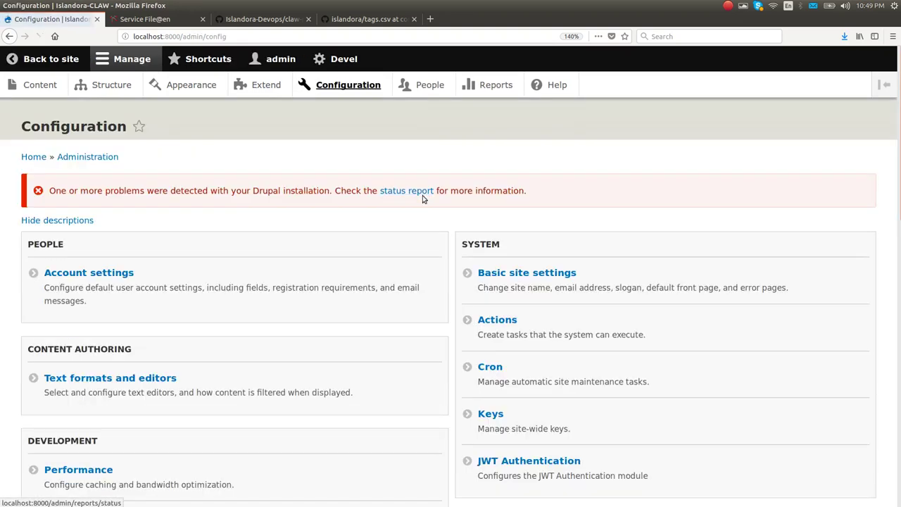
{"action": "scroll", "coordinate": [676, 203], "scroll_direction": "down", "scroll_amount": 3}
{"action": "scroll", "coordinate": [495, 258], "scroll_direction": "up", "scroll_amount": 1}
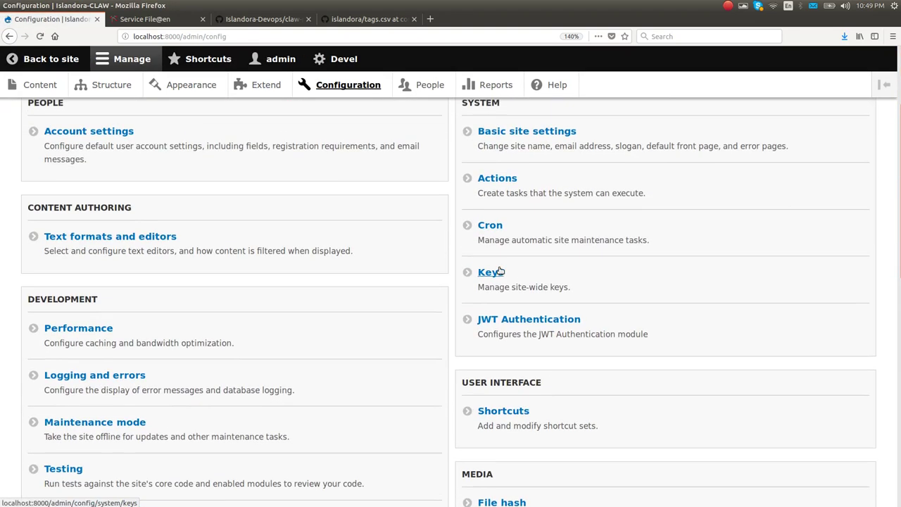
{"action": "left_click", "coordinate": [507, 185]}
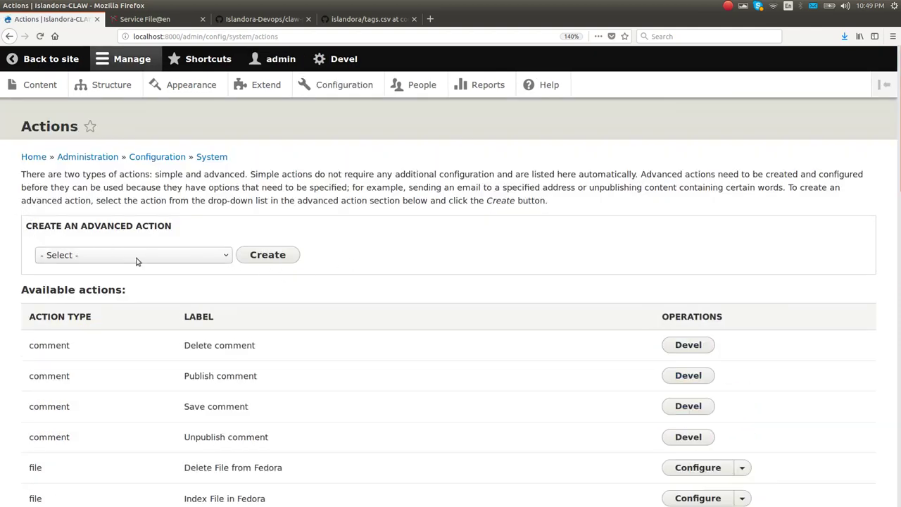
{"action": "left_click", "coordinate": [163, 259]}
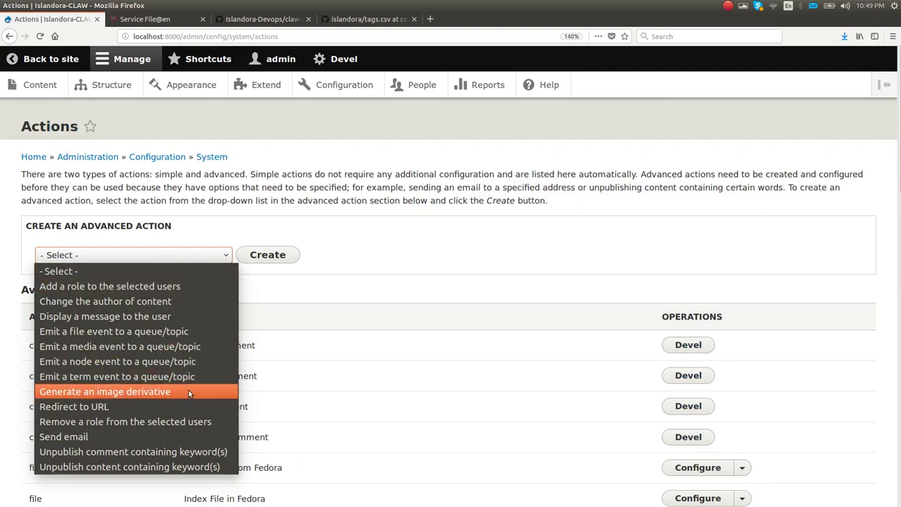
{"action": "left_click", "coordinate": [373, 250]}
Step: Browse the actions list, picking out the service file and thumbnail generation actions
{"action": "scroll", "coordinate": [377, 240], "scroll_direction": "down", "scroll_amount": 6}
{"action": "scroll", "coordinate": [377, 240], "scroll_direction": "down", "scroll_amount": 5}
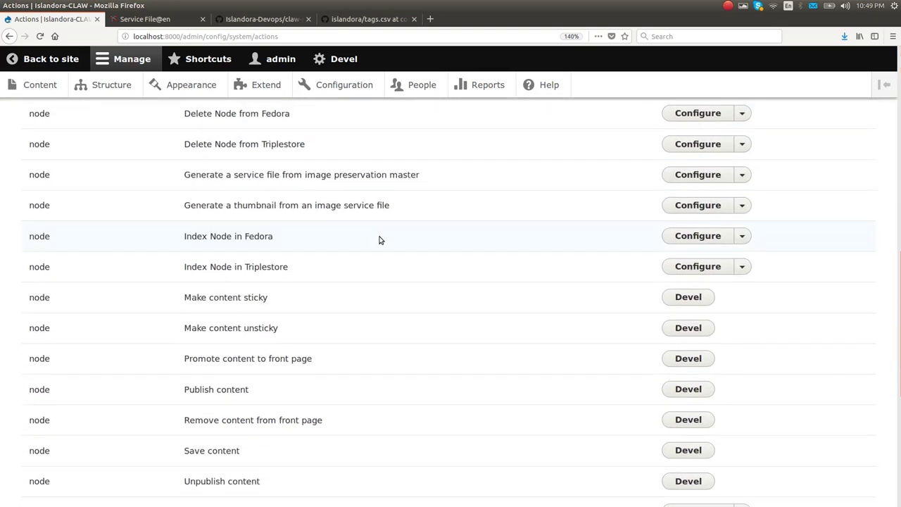
{"action": "scroll", "coordinate": [383, 240], "scroll_direction": "down", "scroll_amount": 9}
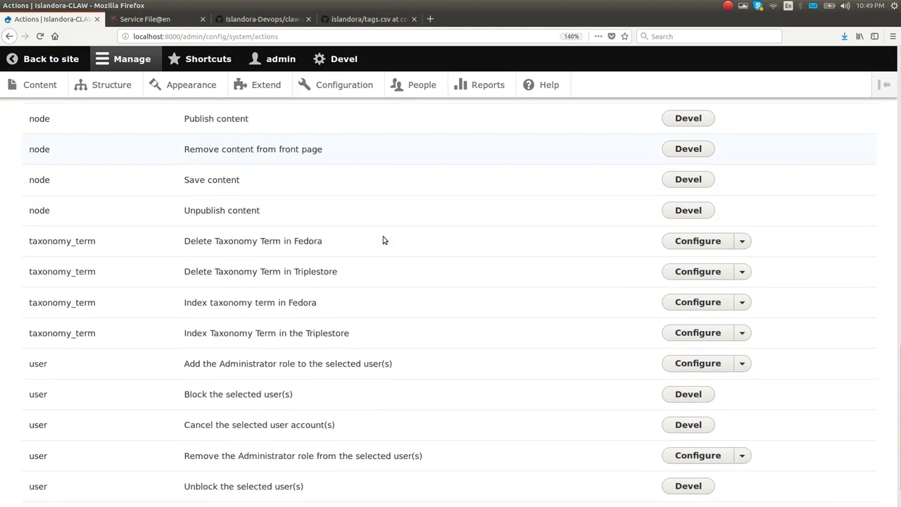
{"action": "scroll", "coordinate": [385, 241], "scroll_direction": "up", "scroll_amount": 4}
{"action": "scroll", "coordinate": [385, 241], "scroll_direction": "up", "scroll_amount": 8}
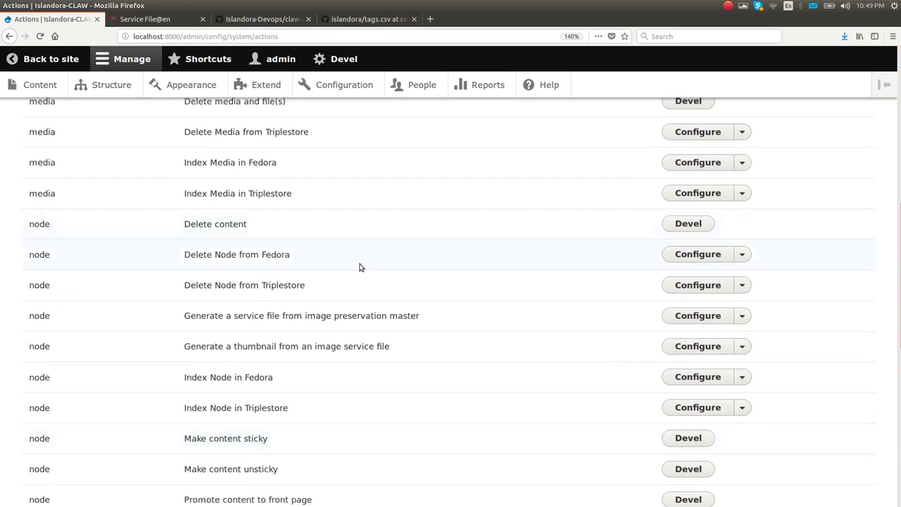
{"action": "left_click_drag", "start_coordinate": [182, 322], "coordinate": [432, 318]}
{"action": "left_click_drag", "start_coordinate": [185, 346], "coordinate": [444, 357]}
{"action": "left_click", "coordinate": [441, 346]}
Step: Open the thumbnail action's settings and review its Queue, Source term and Derivative term values
{"action": "left_click", "coordinate": [705, 348]}
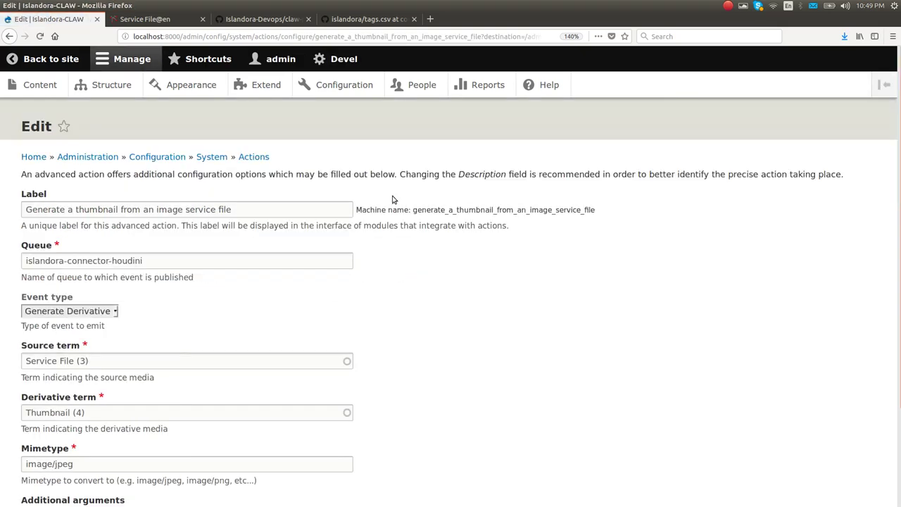
{"action": "scroll", "coordinate": [338, 228], "scroll_direction": "down", "scroll_amount": 3}
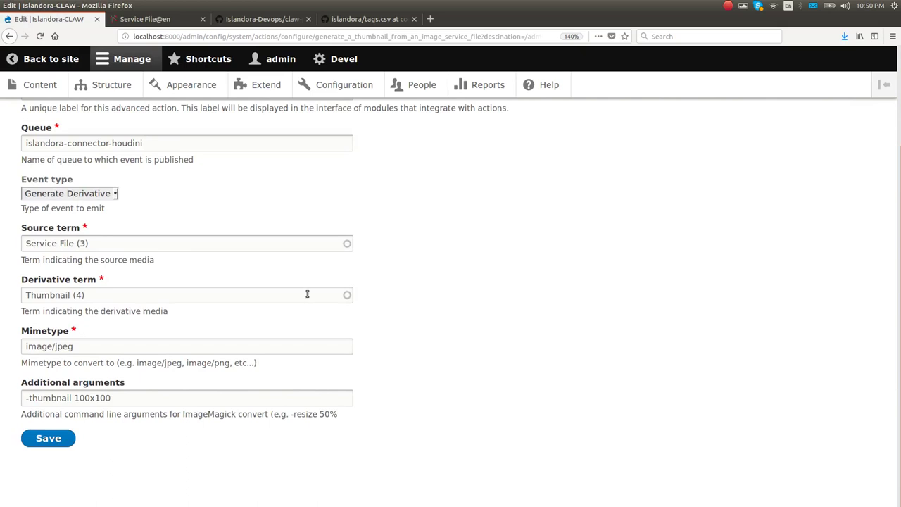
{"action": "scroll", "coordinate": [310, 293], "scroll_direction": "up", "scroll_amount": 3}
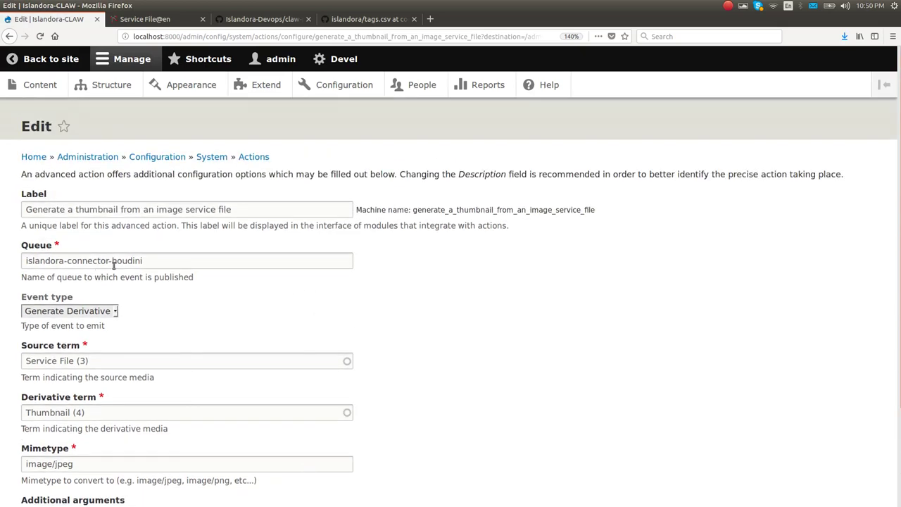
{"action": "triple_click", "coordinate": [174, 263]}
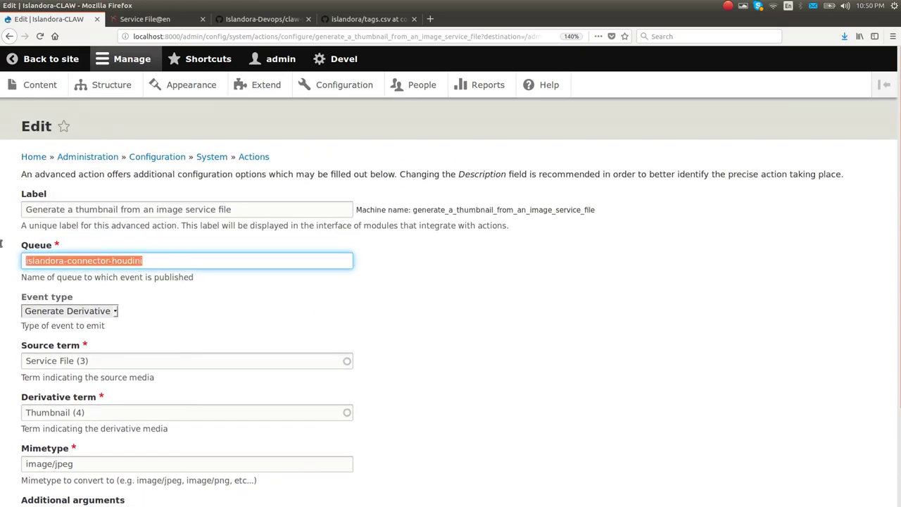
{"action": "left_click", "coordinate": [185, 311]}
{"action": "scroll", "coordinate": [192, 307], "scroll_direction": "down", "scroll_amount": 3}
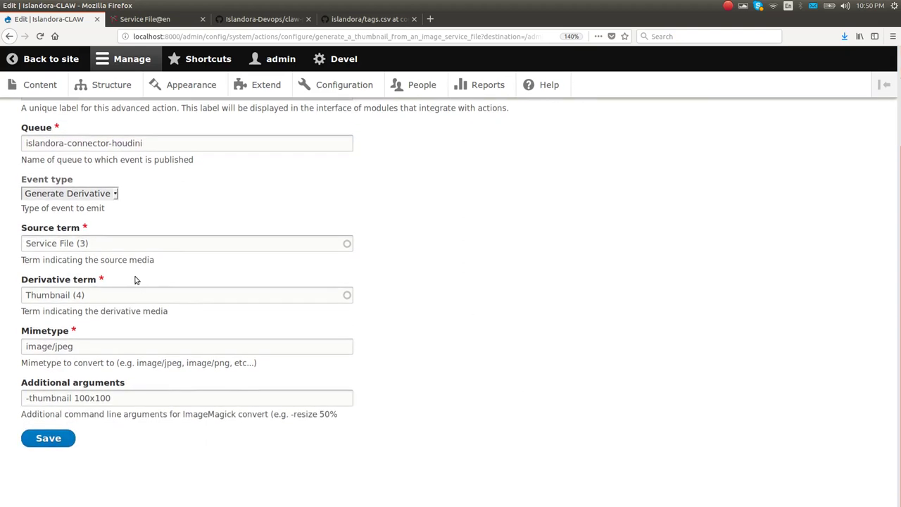
{"action": "left_click", "coordinate": [106, 242]}
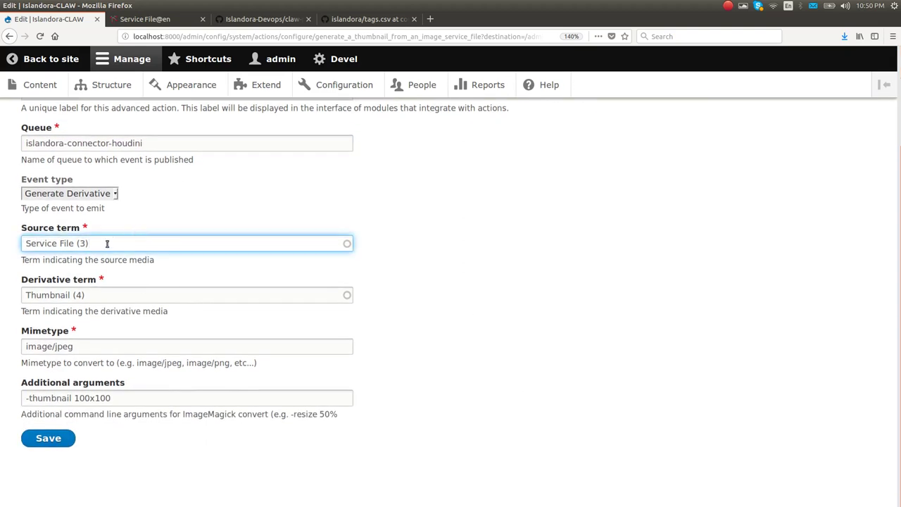
{"action": "left_click_drag", "start_coordinate": [111, 243], "coordinate": [1, 227]}
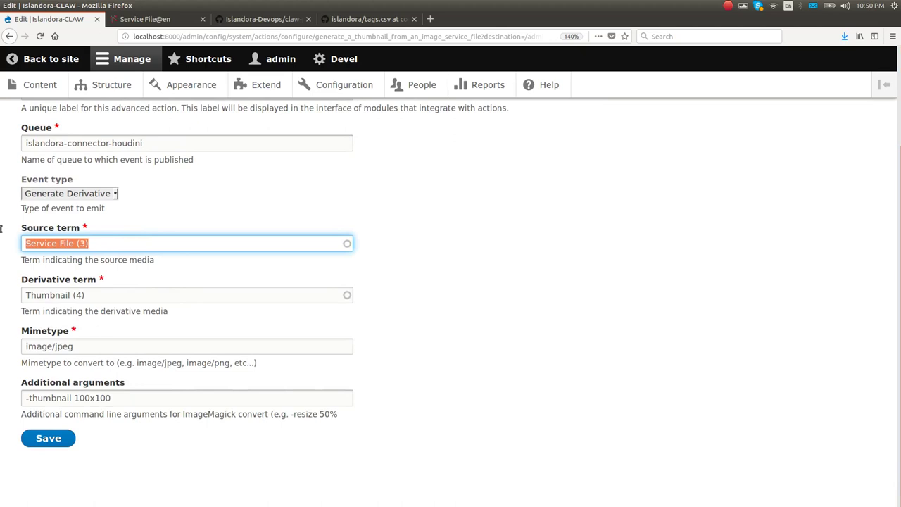
{"action": "left_click", "coordinate": [99, 296]}
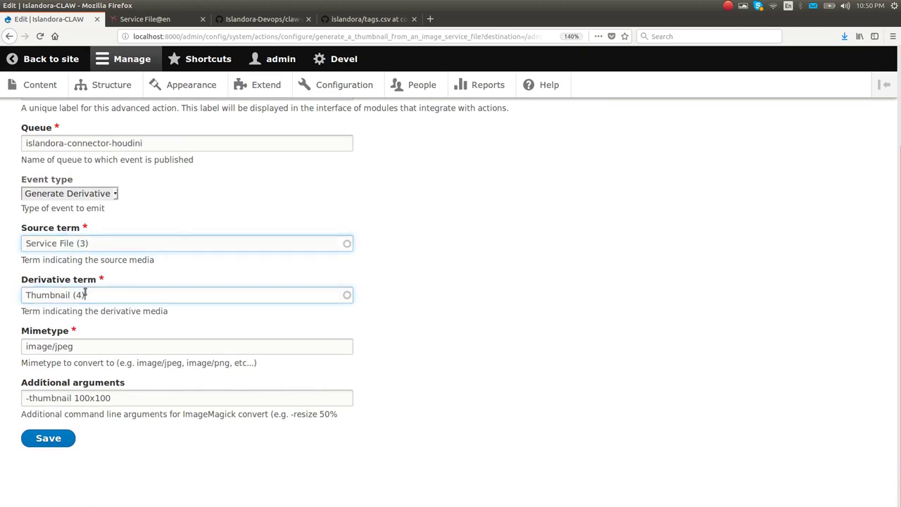
{"action": "left_click_drag", "start_coordinate": [99, 296], "coordinate": [1, 279]}
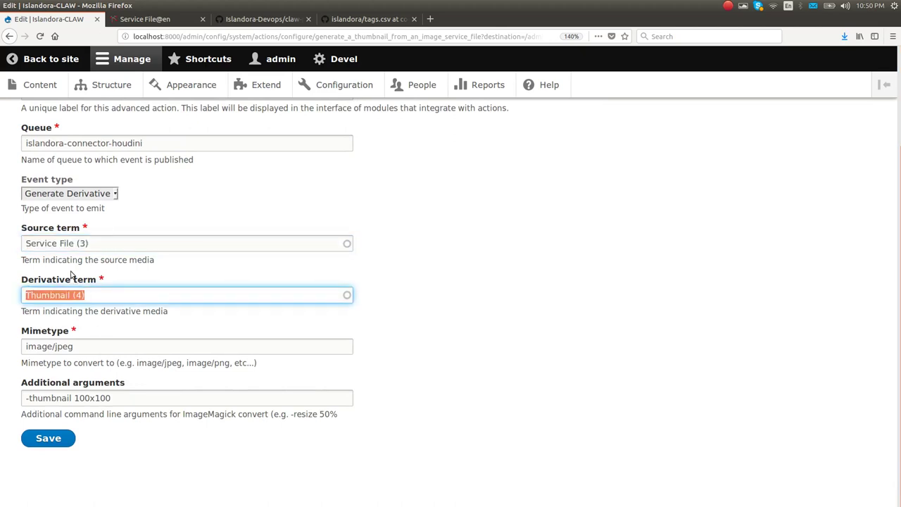
{"action": "left_click", "coordinate": [96, 307]}
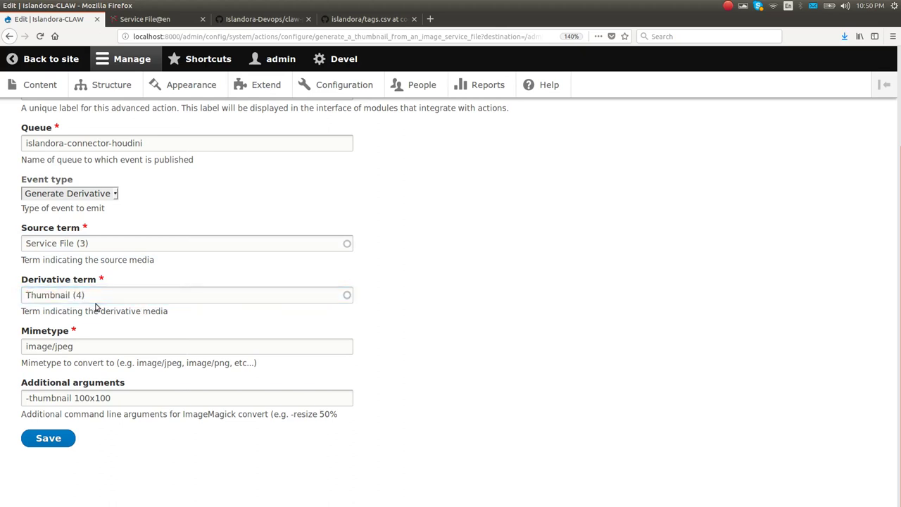
{"action": "left_click_drag", "start_coordinate": [97, 296], "coordinate": [1, 285]}
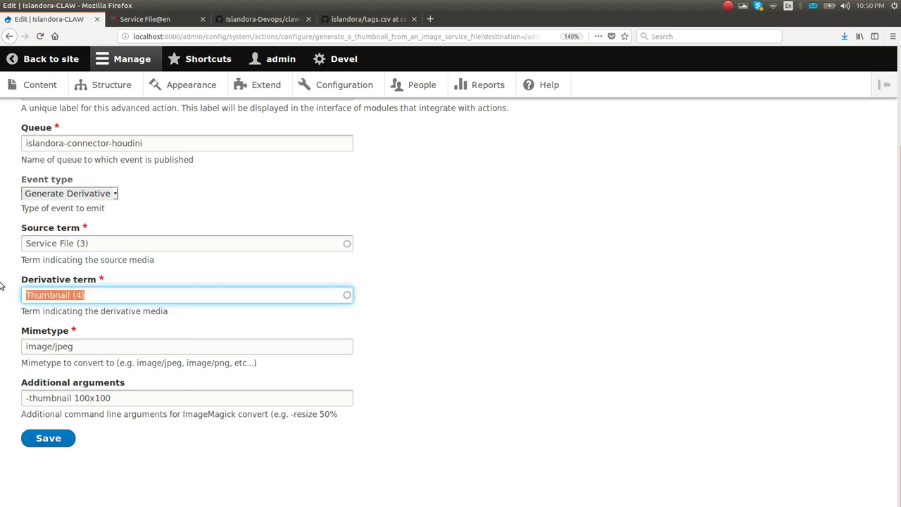
Step: Change Mimetype to image/png and Additional arguments to -thumbnail 300x300, then save
{"action": "left_click", "coordinate": [91, 352]}
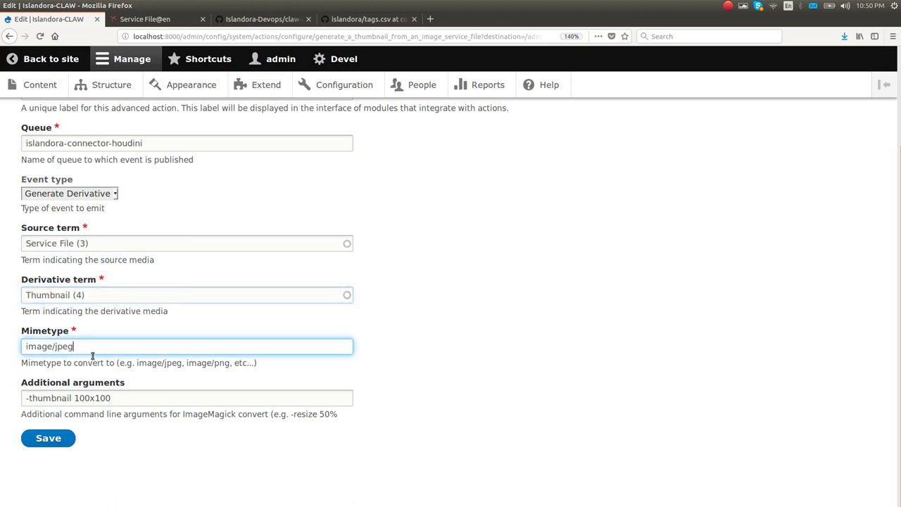
{"action": "left_click", "coordinate": [120, 394]}
{"action": "left_click", "coordinate": [55, 345]}
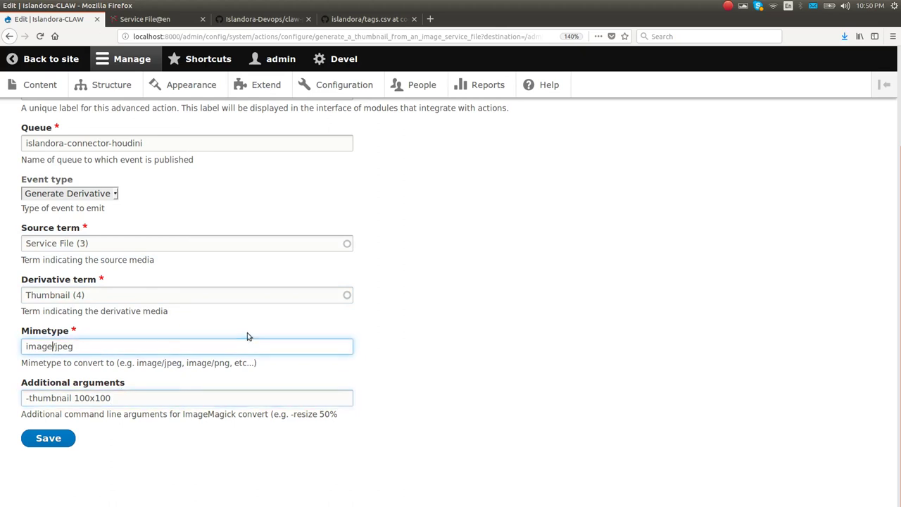
{"action": "key", "text": "Delete"}
{"action": "key", "text": "Delete"}
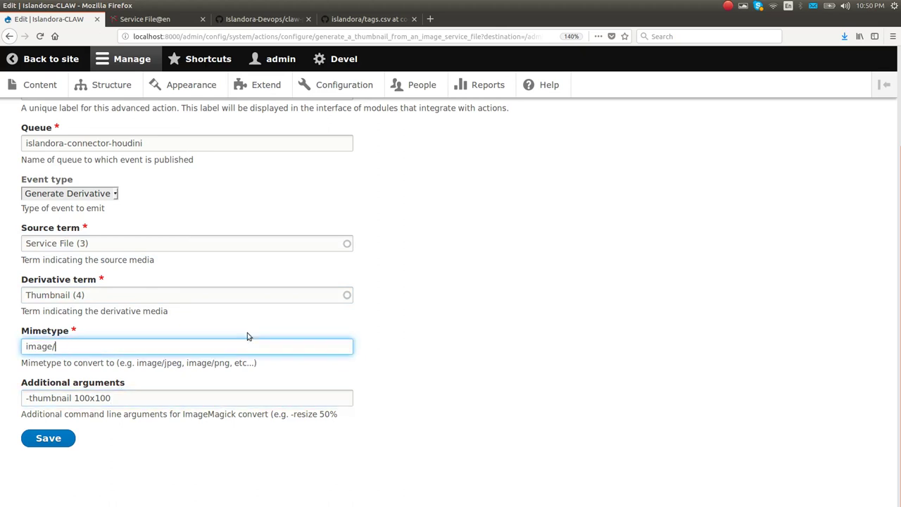
{"action": "type", "text": "png"}
{"action": "left_click", "coordinate": [125, 398]}
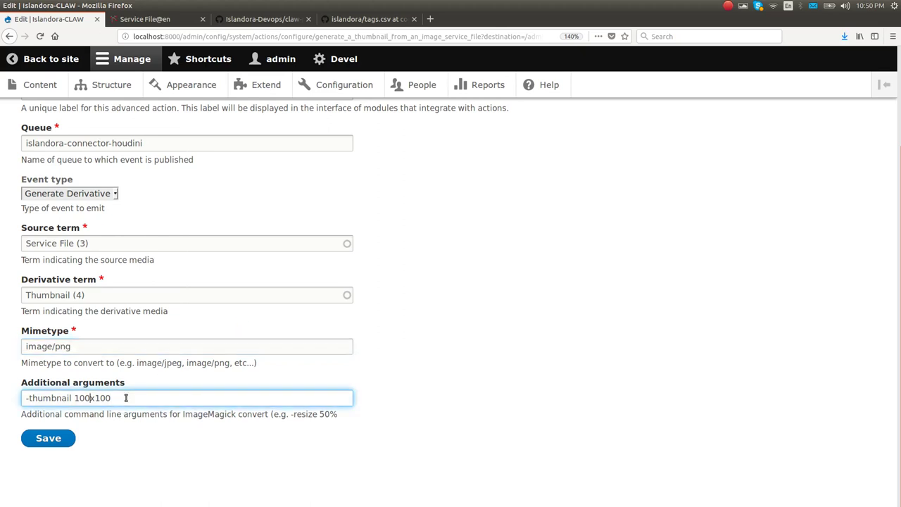
{"action": "key", "text": "Delete"}
{"action": "type", "text": "300x3"}
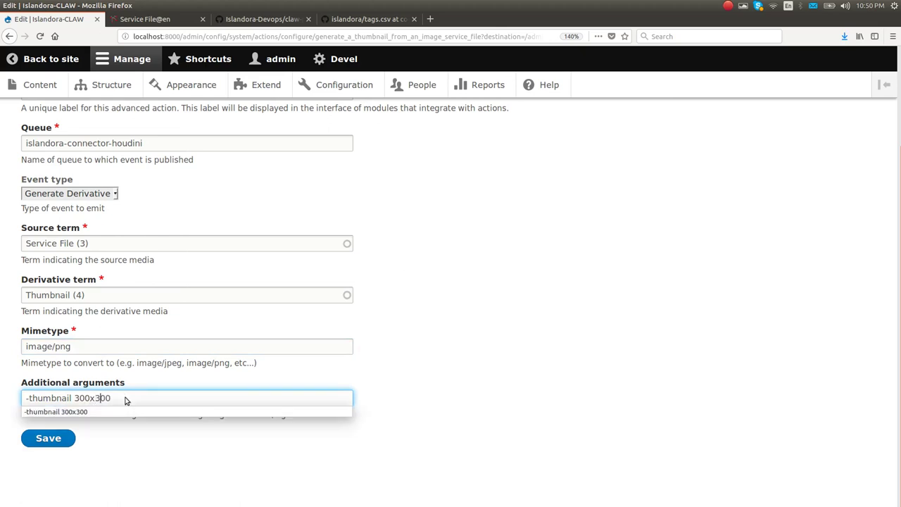
{"action": "key", "text": "Tab"}
{"action": "key", "text": "Return"}
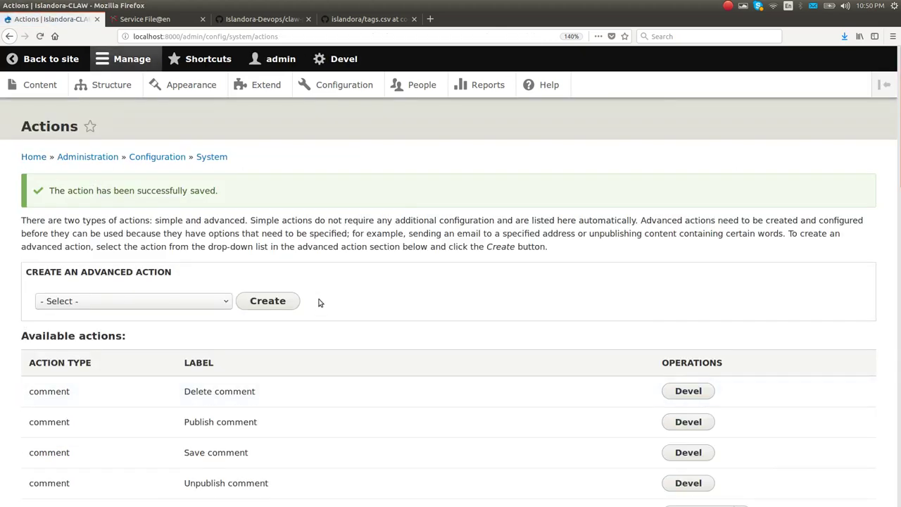
Step: Check Example Basic Image's current ThumbnailImage.jpeg is image/jpeg 100×99, then return to the item
{"action": "left_click", "coordinate": [40, 96]}
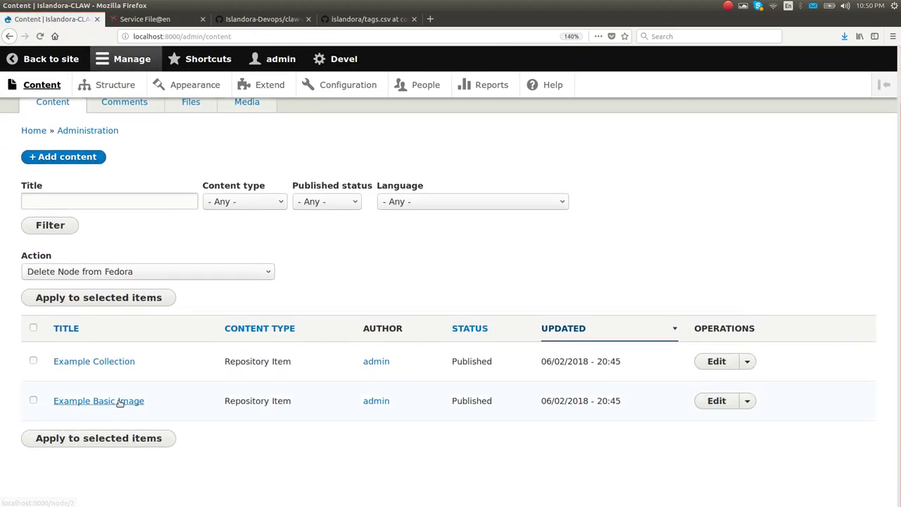
{"action": "left_click", "coordinate": [125, 402]}
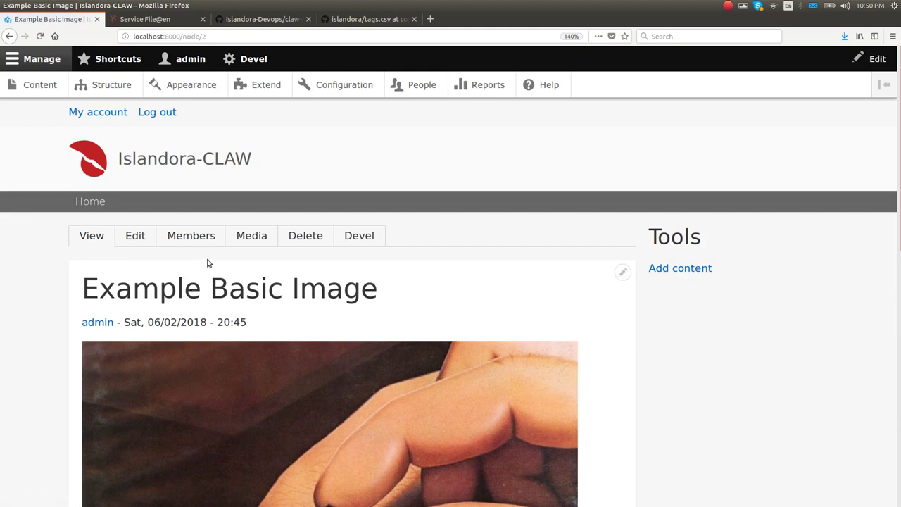
{"action": "left_click", "coordinate": [239, 238]}
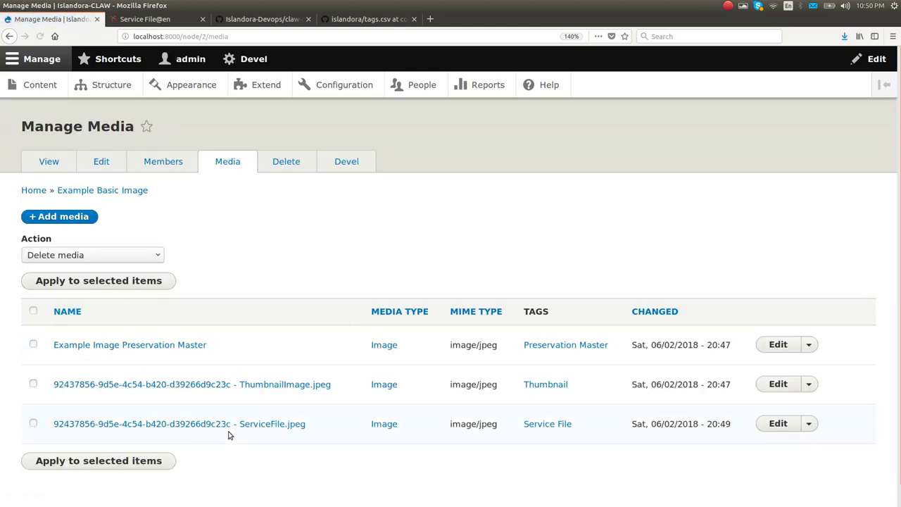
{"action": "left_click", "coordinate": [283, 386]}
{"action": "scroll", "coordinate": [295, 451], "scroll_direction": "down", "scroll_amount": 5}
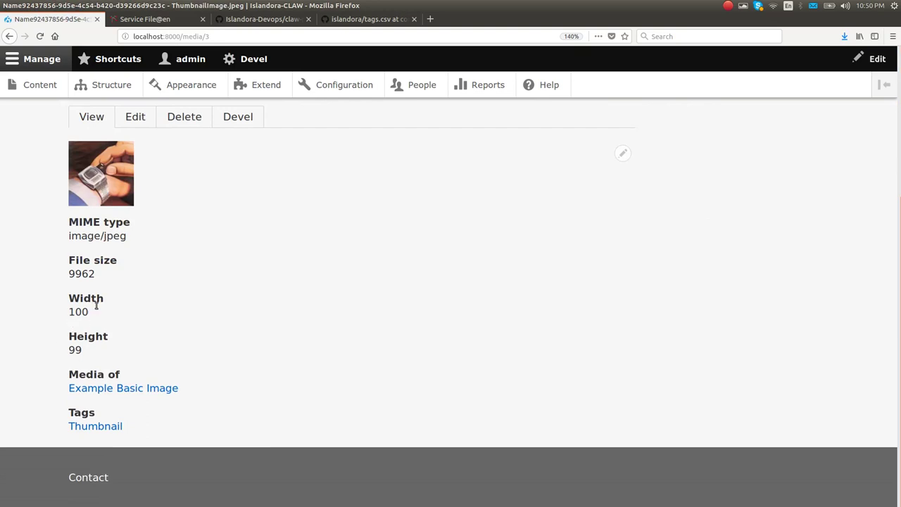
{"action": "scroll", "coordinate": [201, 282], "scroll_direction": "up", "scroll_amount": 5}
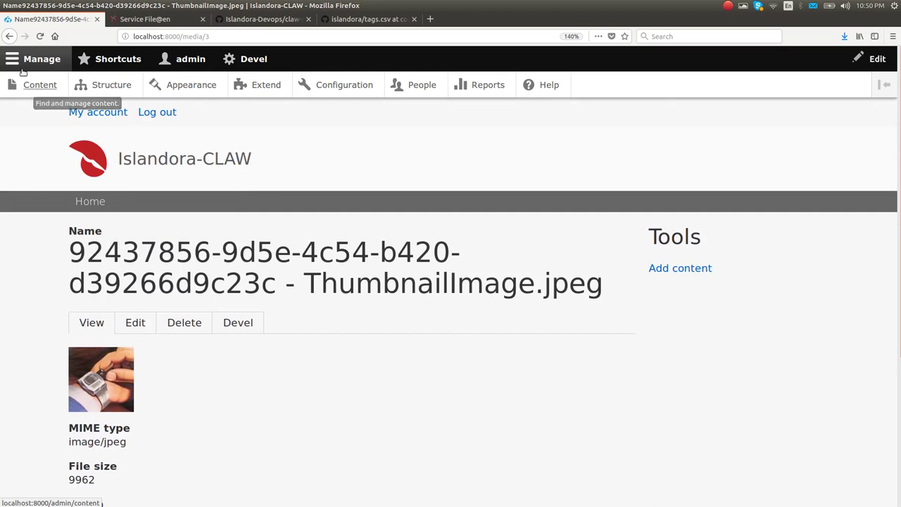
{"action": "left_click", "coordinate": [11, 37]}
{"action": "left_click", "coordinate": [10, 37]}
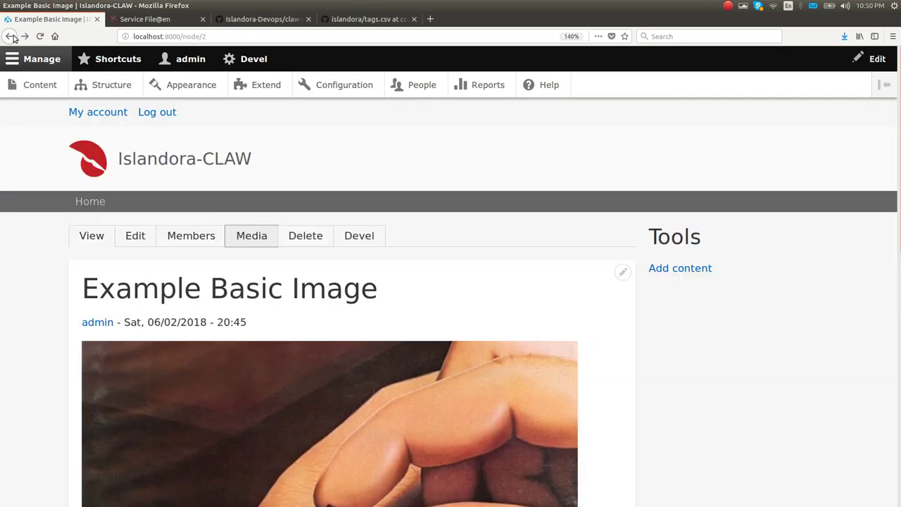
Step: Run 'Generate a thumbnail from an image service file' on Example Basic Image from Content
{"action": "left_click", "coordinate": [11, 36]}
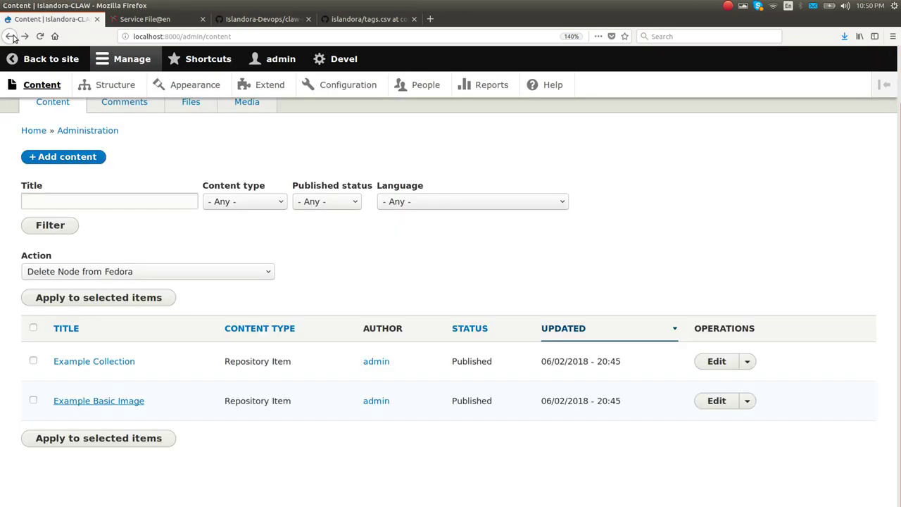
{"action": "left_click", "coordinate": [34, 401]}
{"action": "left_click", "coordinate": [88, 272]}
{"action": "left_click", "coordinate": [92, 334]}
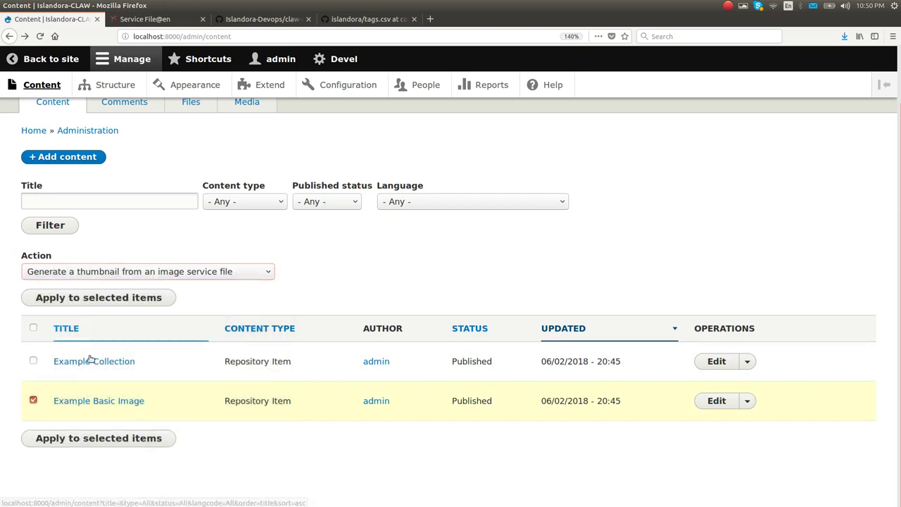
{"action": "left_click", "coordinate": [70, 438]}
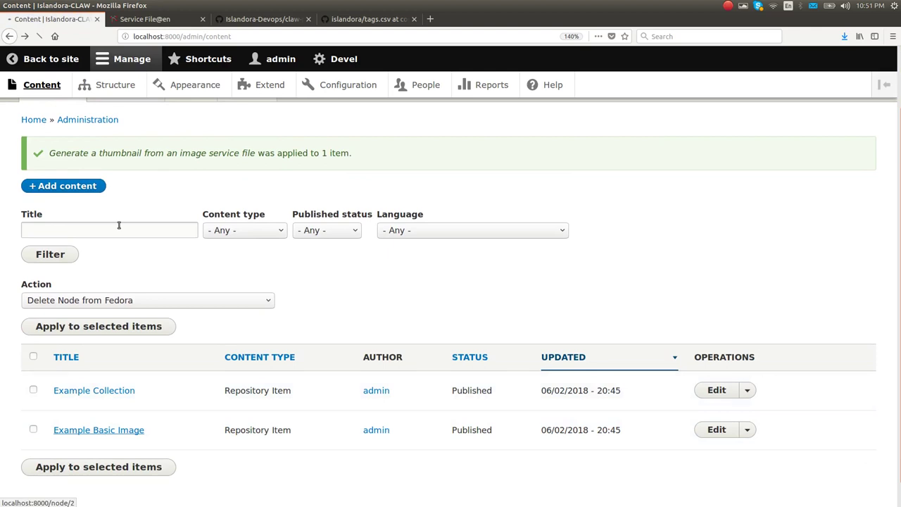
Step: Open the regenerated thumbnail media and confirm it is image/png, 300×296
{"action": "left_click", "coordinate": [98, 430]}
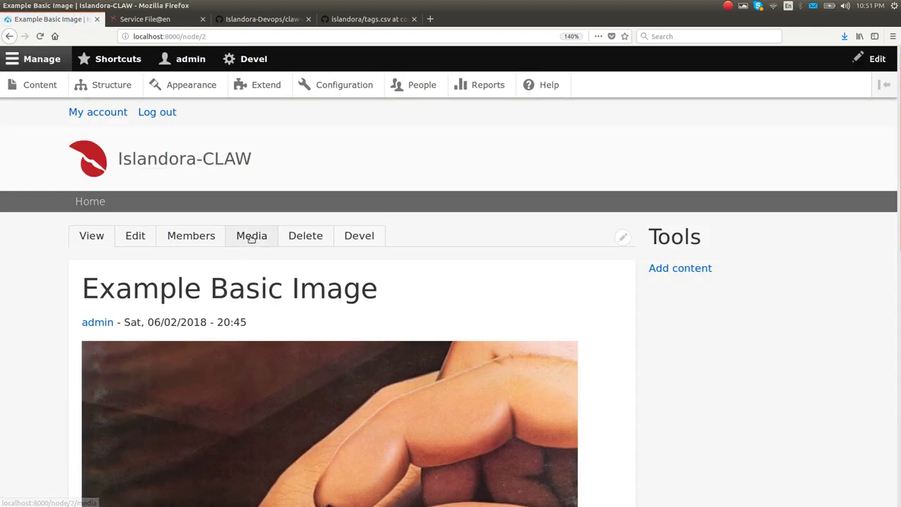
{"action": "left_click", "coordinate": [252, 238]}
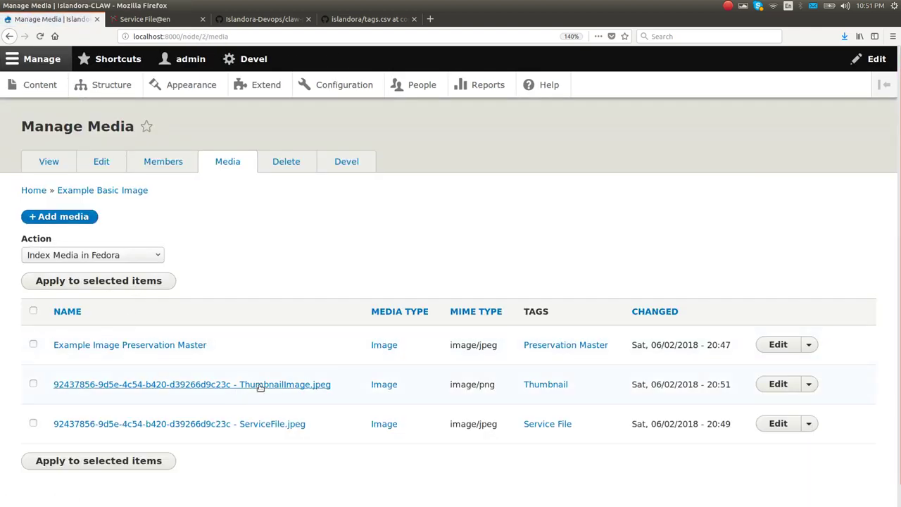
{"action": "left_click", "coordinate": [260, 388]}
{"action": "scroll", "coordinate": [203, 292], "scroll_direction": "down", "scroll_amount": 5}
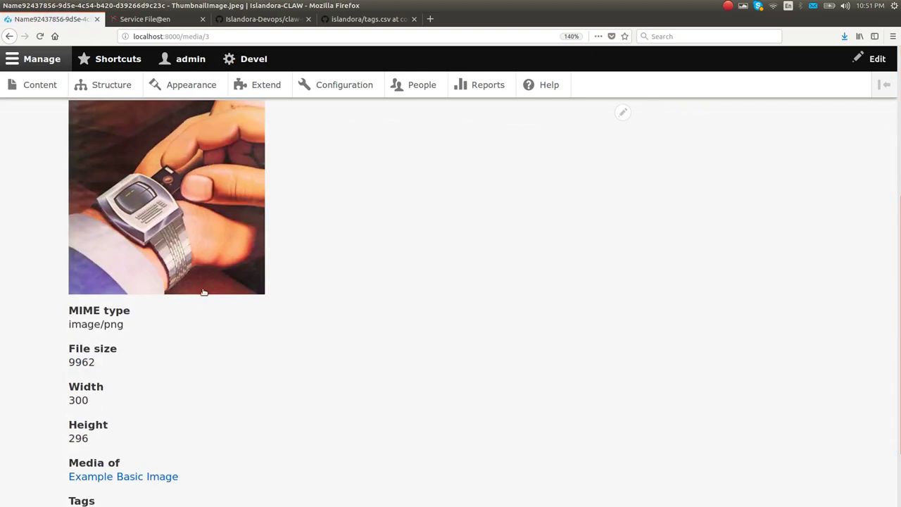
{"action": "left_click_drag", "start_coordinate": [105, 324], "coordinate": [138, 324]}
{"action": "left_click_drag", "start_coordinate": [67, 401], "coordinate": [141, 405]}
{"action": "left_click_drag", "start_coordinate": [68, 438], "coordinate": [91, 438]}
{"action": "scroll", "coordinate": [233, 309], "scroll_direction": "down", "scroll_amount": 2}
{"action": "scroll", "coordinate": [235, 313], "scroll_direction": "up", "scroll_amount": 6}
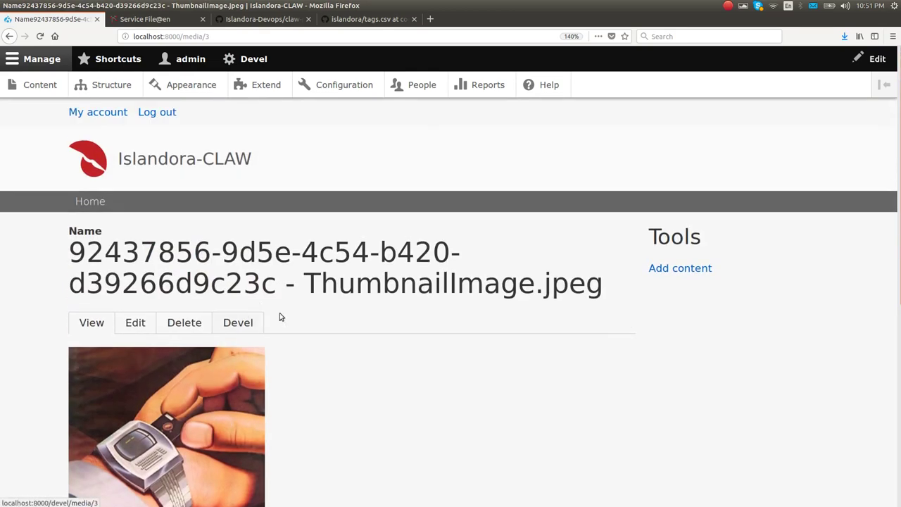
{"action": "scroll", "coordinate": [369, 250], "scroll_direction": "down", "scroll_amount": 4}
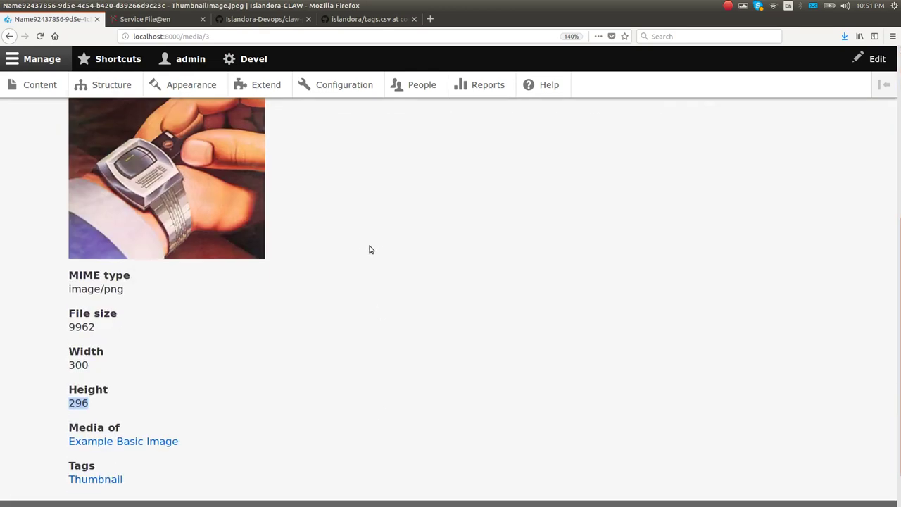
{"action": "scroll", "coordinate": [369, 252], "scroll_direction": "down", "scroll_amount": 1}
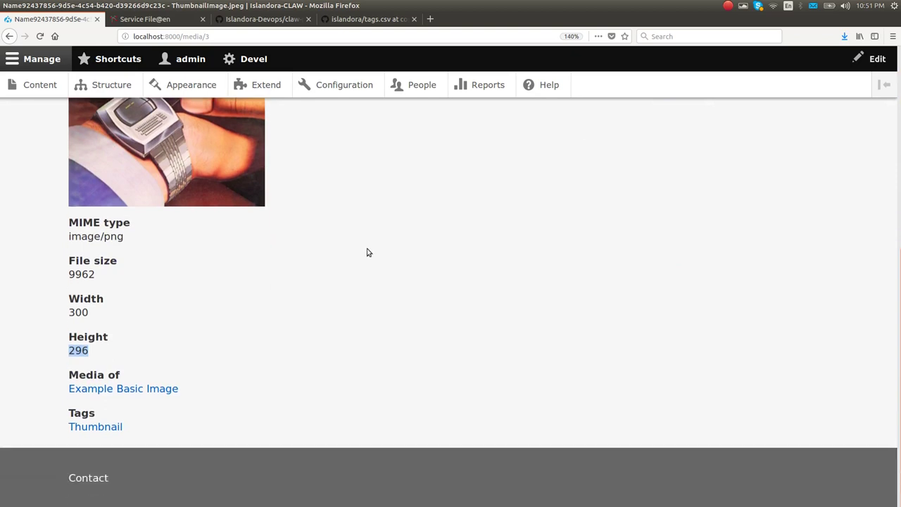
{"action": "scroll", "coordinate": [368, 251], "scroll_direction": "up", "scroll_amount": 5}
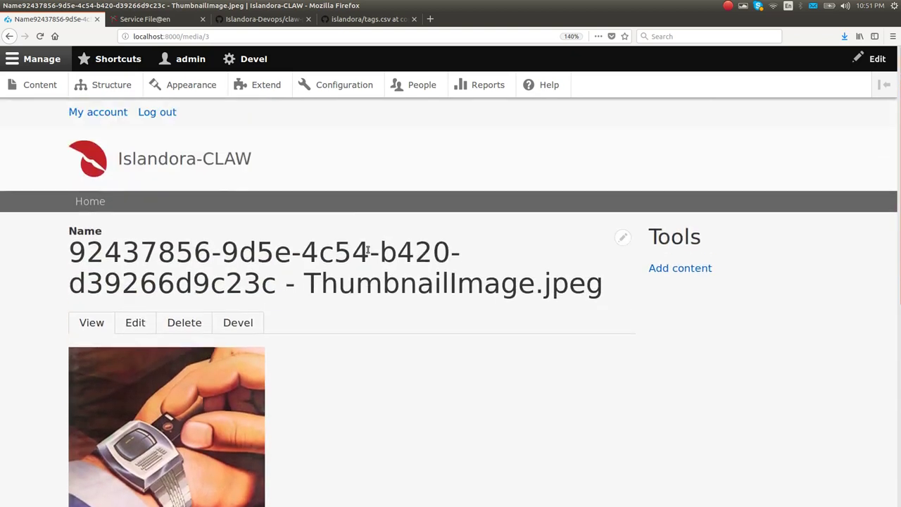
{"action": "scroll", "coordinate": [367, 248], "scroll_direction": "down", "scroll_amount": 4}
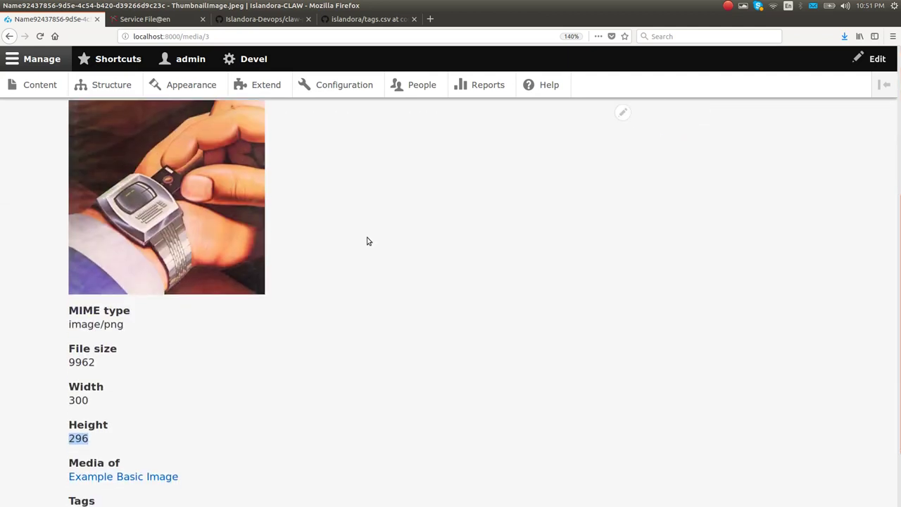
{"action": "scroll", "coordinate": [359, 226], "scroll_direction": "down", "scroll_amount": 2}
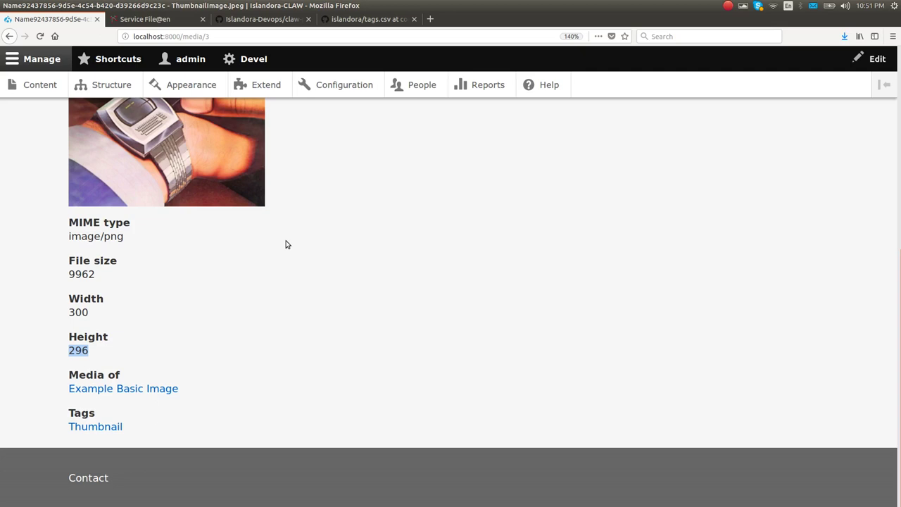
{"action": "scroll", "coordinate": [288, 249], "scroll_direction": "up", "scroll_amount": 5}
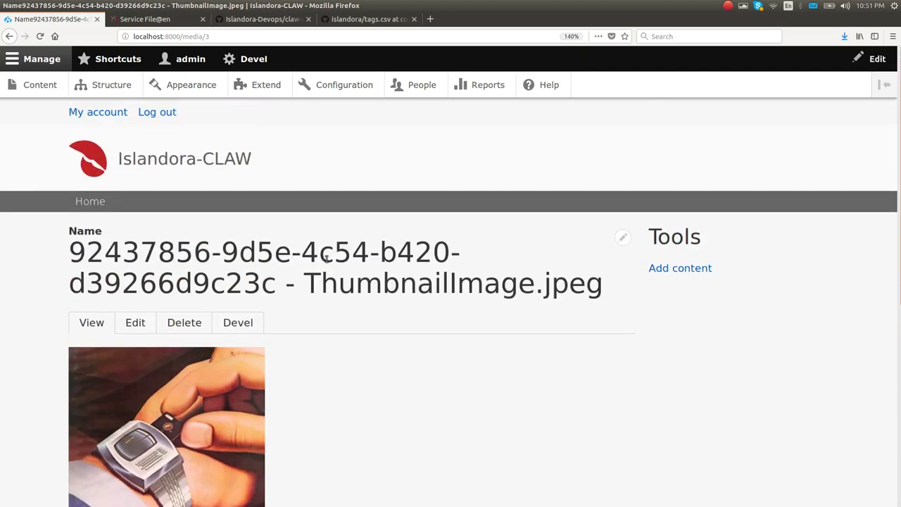
{"action": "scroll", "coordinate": [326, 257], "scroll_direction": "down", "scroll_amount": 3}
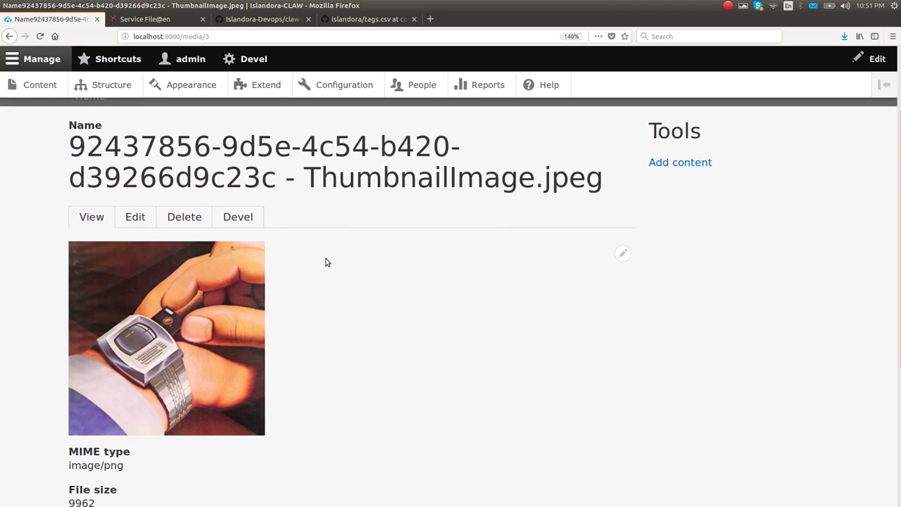
{"action": "scroll", "coordinate": [326, 262], "scroll_direction": "up", "scroll_amount": 3}
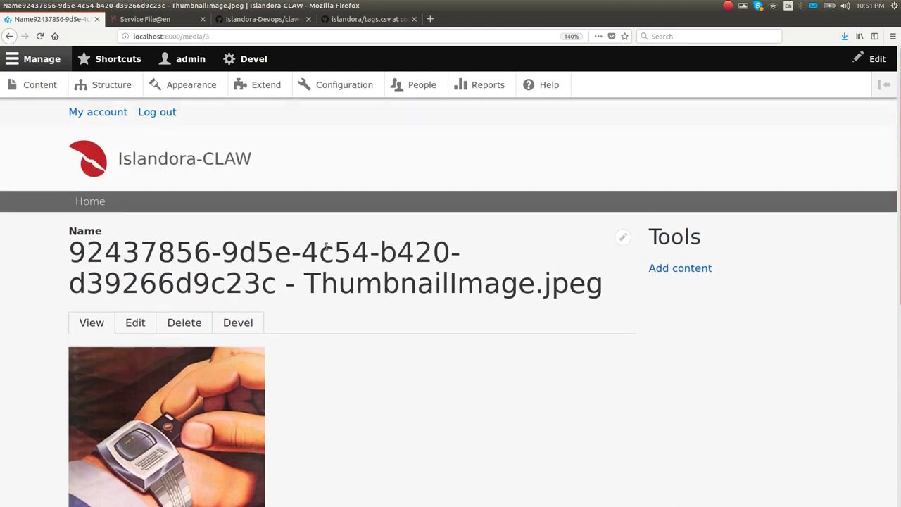
{"action": "scroll", "coordinate": [305, 290], "scroll_direction": "down", "scroll_amount": 6}
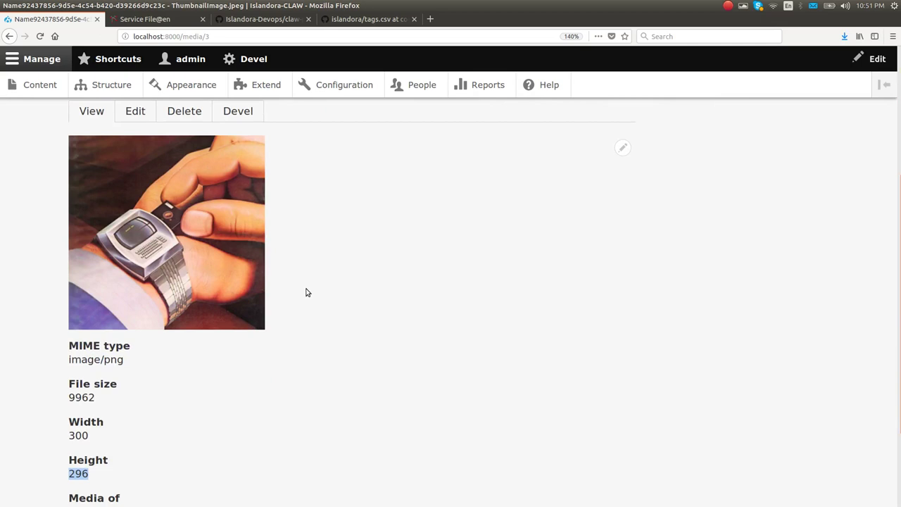
{"action": "scroll", "coordinate": [458, 203], "scroll_direction": "up", "scroll_amount": 6}
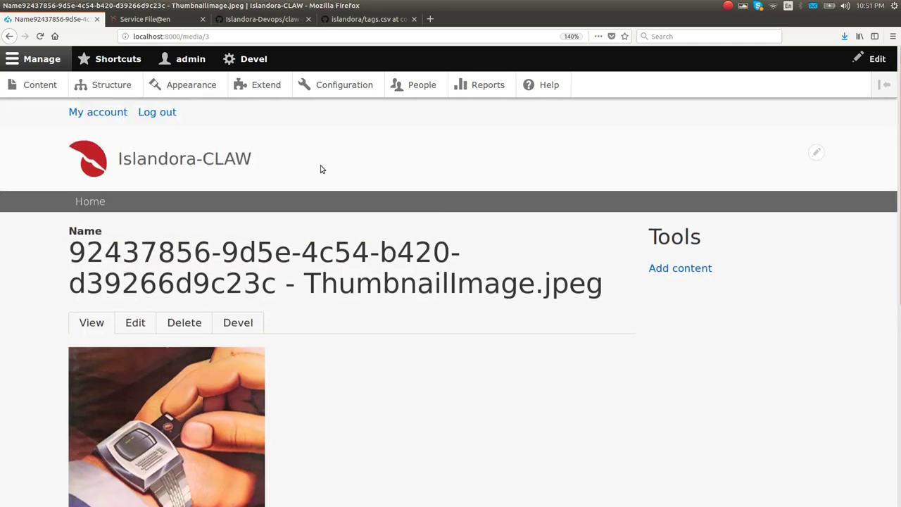
Step: Start a new Repository Item (not an Article) from Content > Add content, ready to enter its title
{"action": "left_click", "coordinate": [29, 85]}
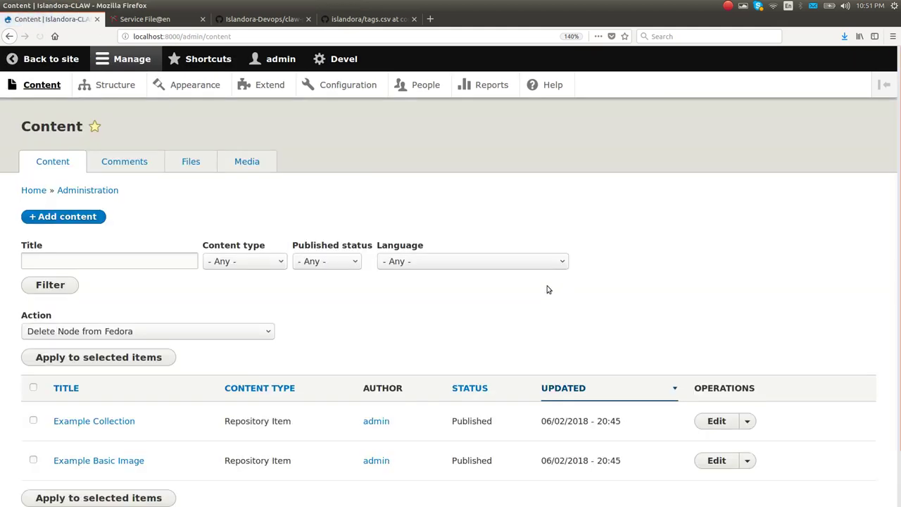
{"action": "scroll", "coordinate": [466, 318], "scroll_direction": "down", "scroll_amount": 2}
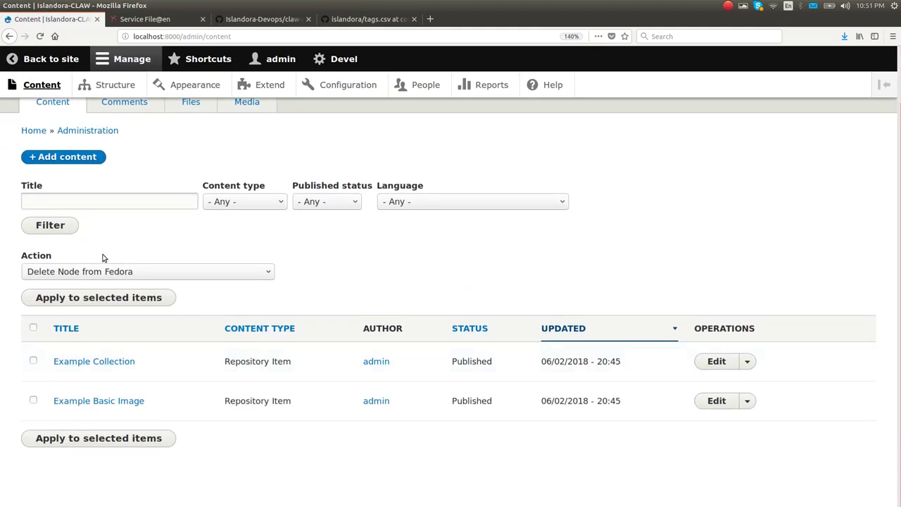
{"action": "left_click", "coordinate": [53, 158]}
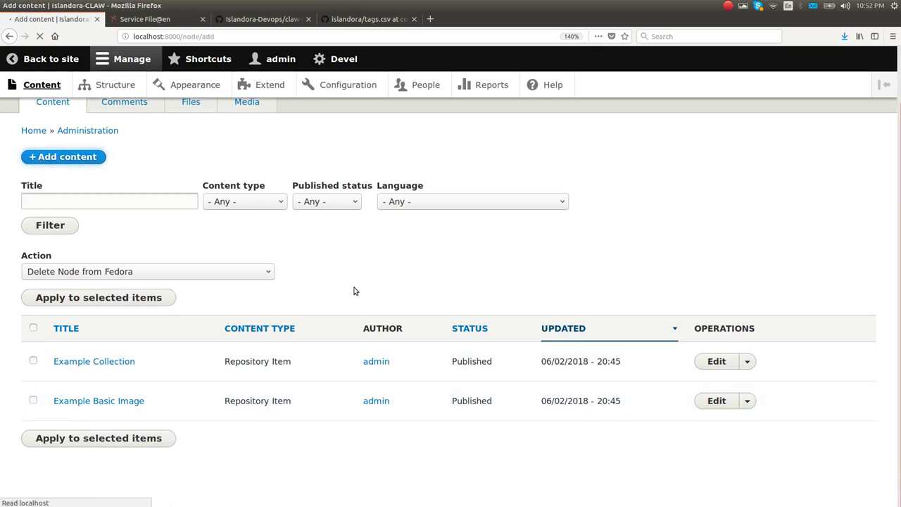
{"action": "left_click", "coordinate": [61, 235]}
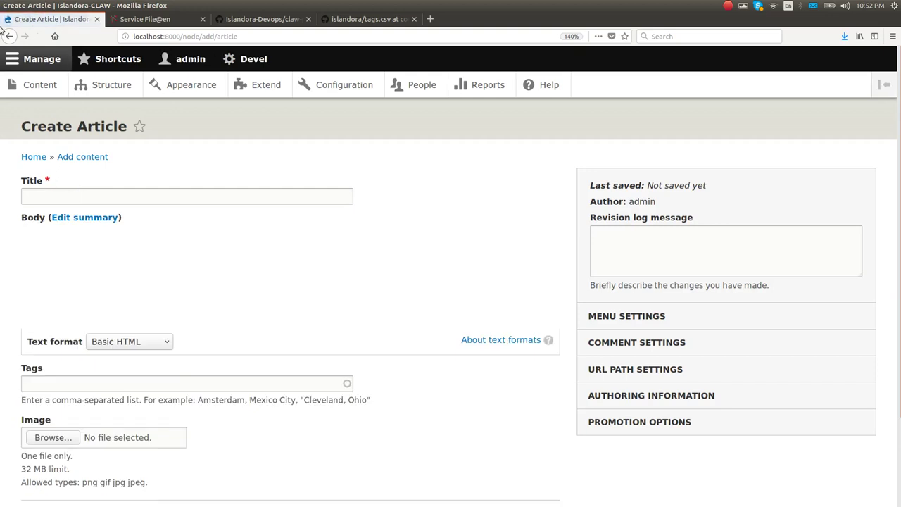
{"action": "key", "text": "alt+Left"}
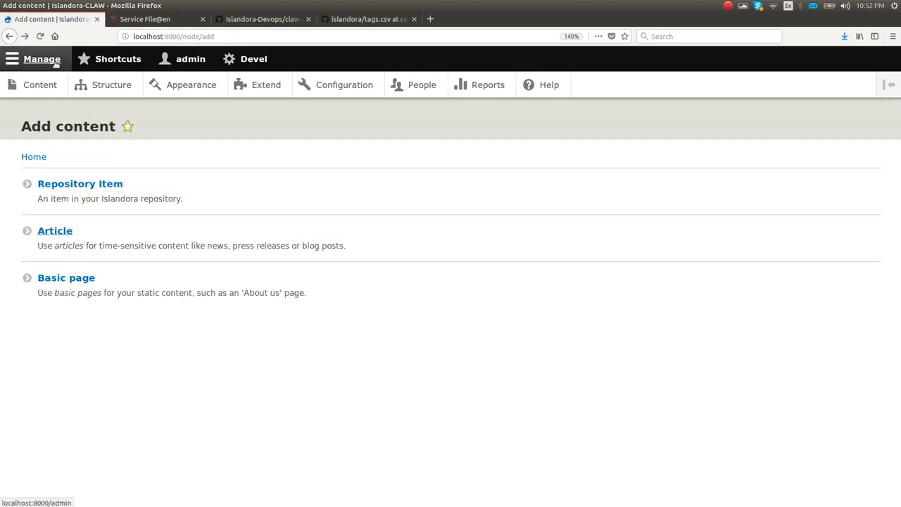
{"action": "left_click", "coordinate": [86, 189]}
{"action": "left_click", "coordinate": [162, 199]}
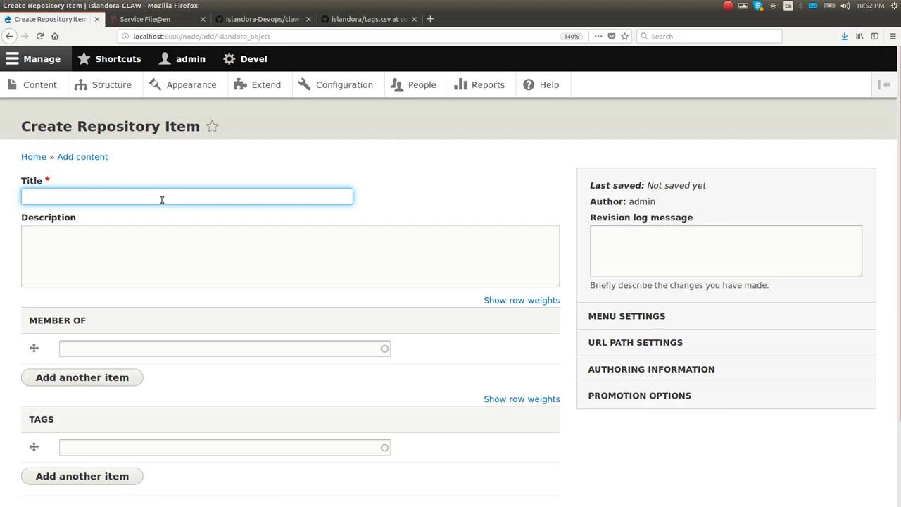
Step: Title the item 'Example Large Image' and highlight the Member Of and Tags sections
{"action": "type", "text": "Ex"}
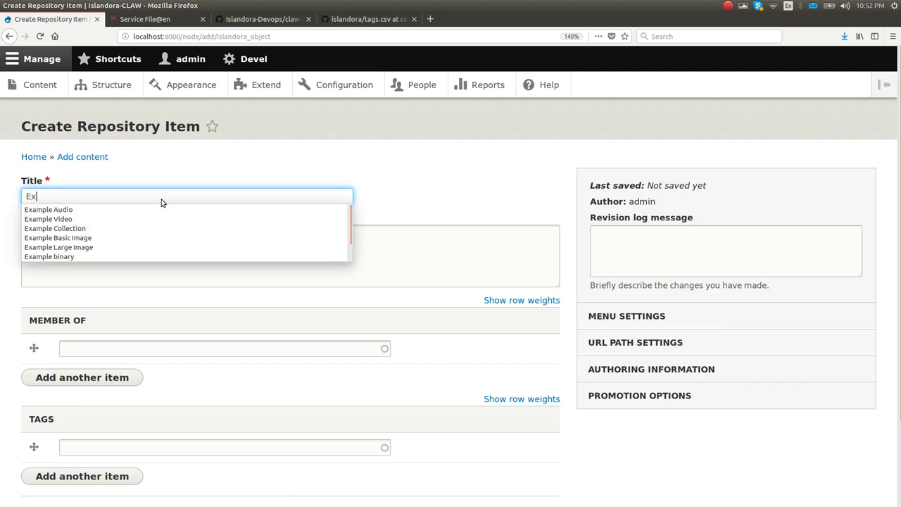
{"action": "type", "text": "ample Large"}
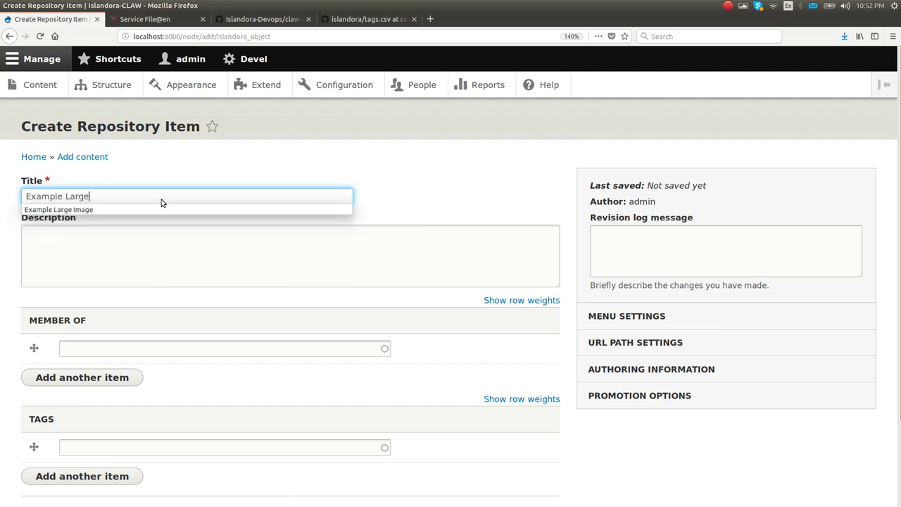
{"action": "key", "text": "Down"}
{"action": "key", "text": "Return"}
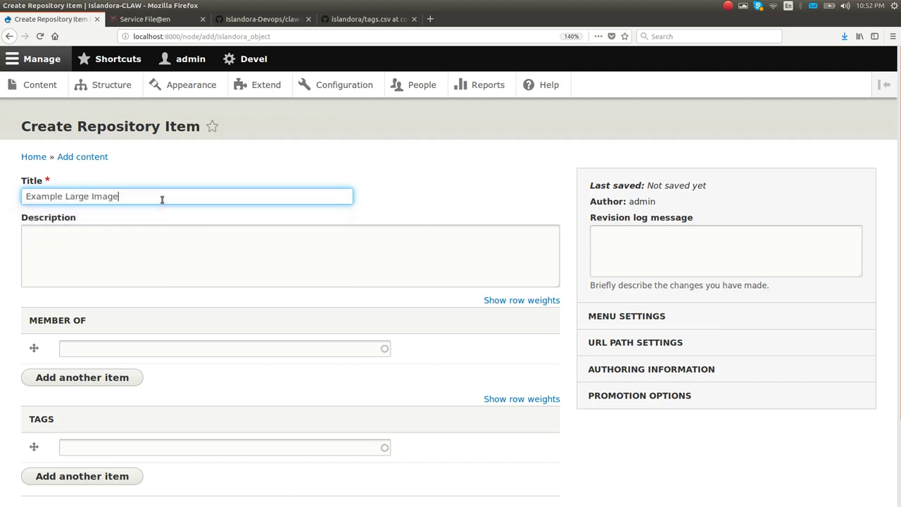
{"action": "scroll", "coordinate": [161, 209], "scroll_direction": "down", "scroll_amount": 1}
{"action": "scroll", "coordinate": [161, 209], "scroll_direction": "down", "scroll_amount": 1}
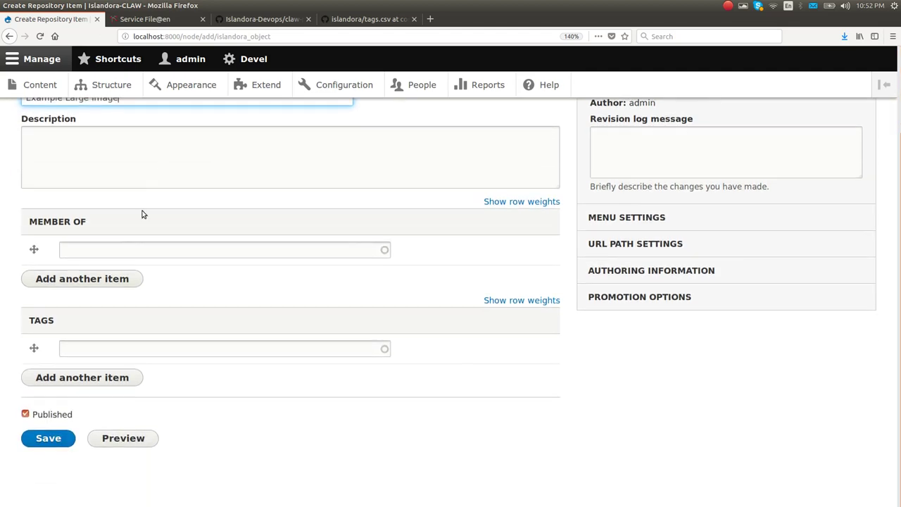
{"action": "scroll", "coordinate": [142, 214], "scroll_direction": "up", "scroll_amount": 1}
{"action": "left_click_drag", "start_coordinate": [101, 298], "coordinate": [27, 295]}
{"action": "left_click", "coordinate": [109, 292]}
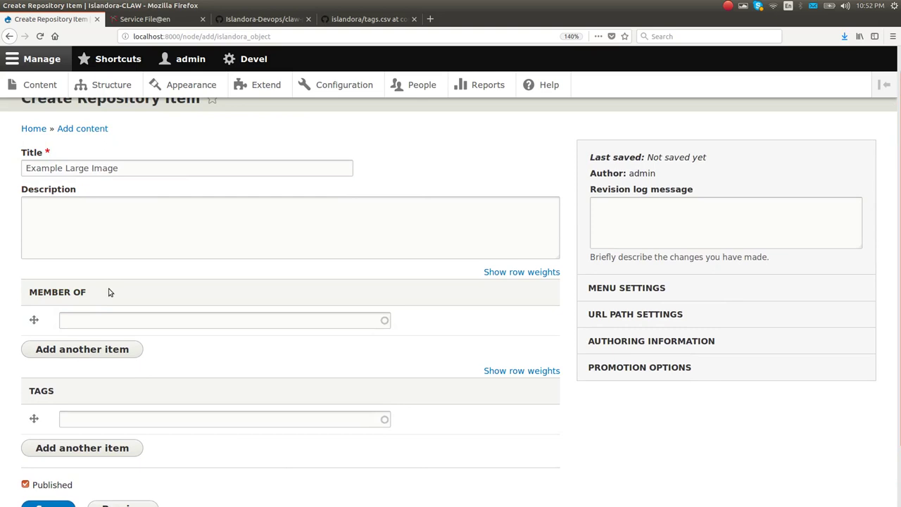
{"action": "left_click_drag", "start_coordinate": [105, 296], "coordinate": [27, 294]}
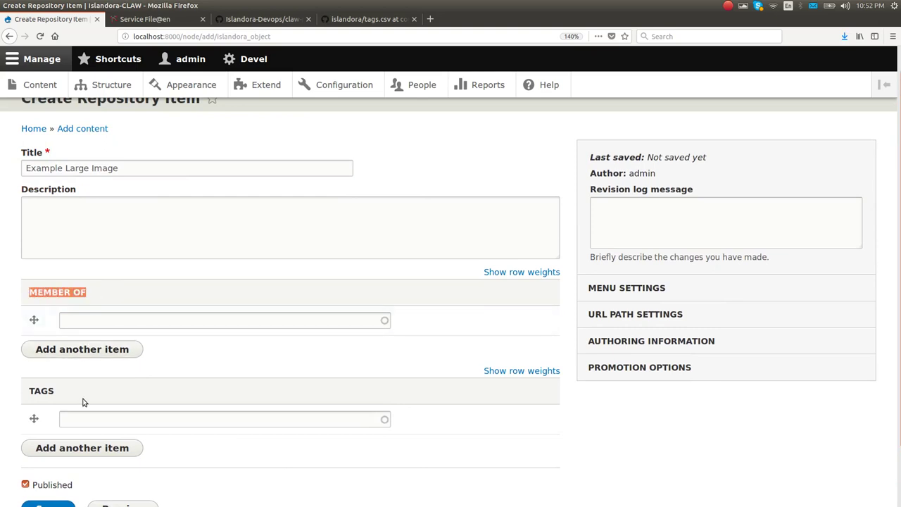
{"action": "left_click_drag", "start_coordinate": [77, 398], "coordinate": [28, 397]}
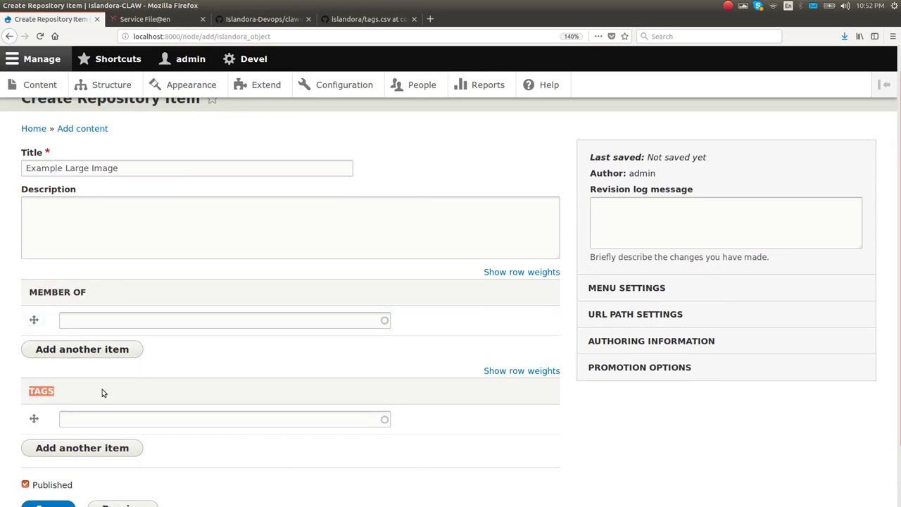
{"action": "left_click", "coordinate": [103, 392]}
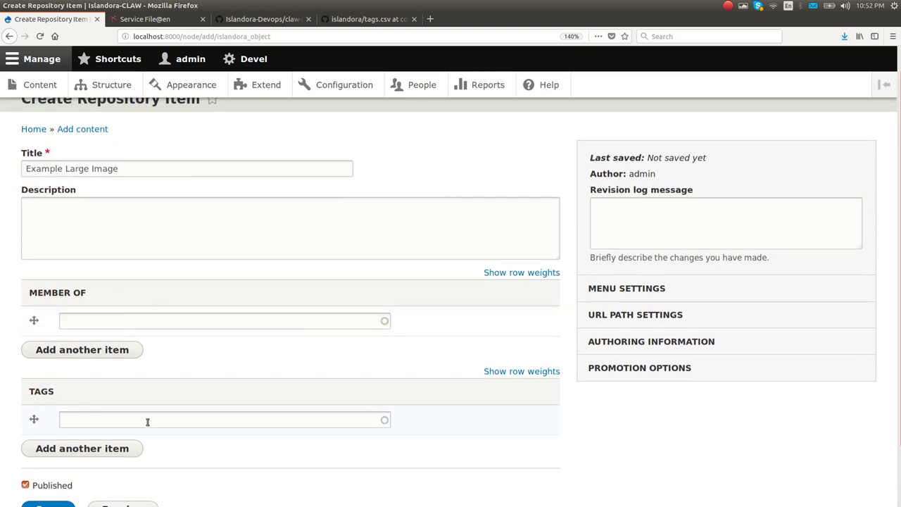
{"action": "scroll", "coordinate": [145, 421], "scroll_direction": "up", "scroll_amount": 1}
Step: Make the item a member of Example Collection
{"action": "left_click", "coordinate": [127, 253]}
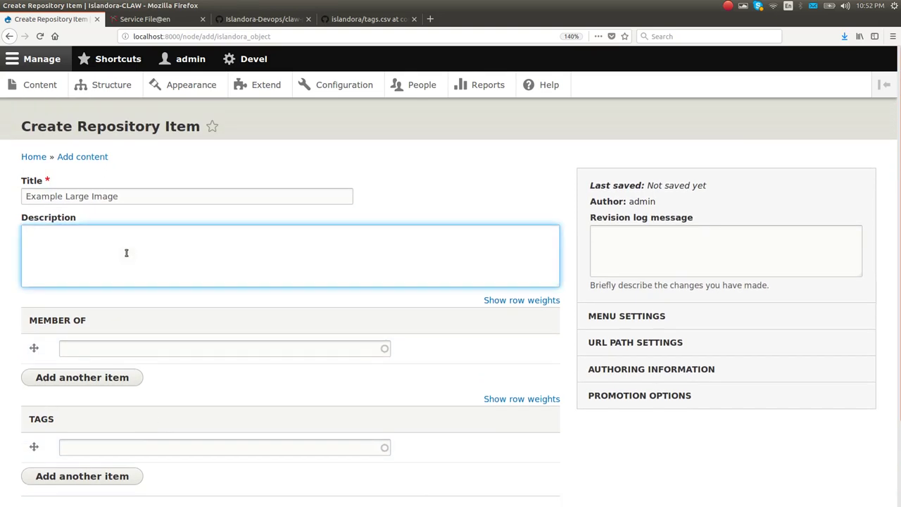
{"action": "scroll", "coordinate": [126, 253], "scroll_direction": "down", "scroll_amount": 3}
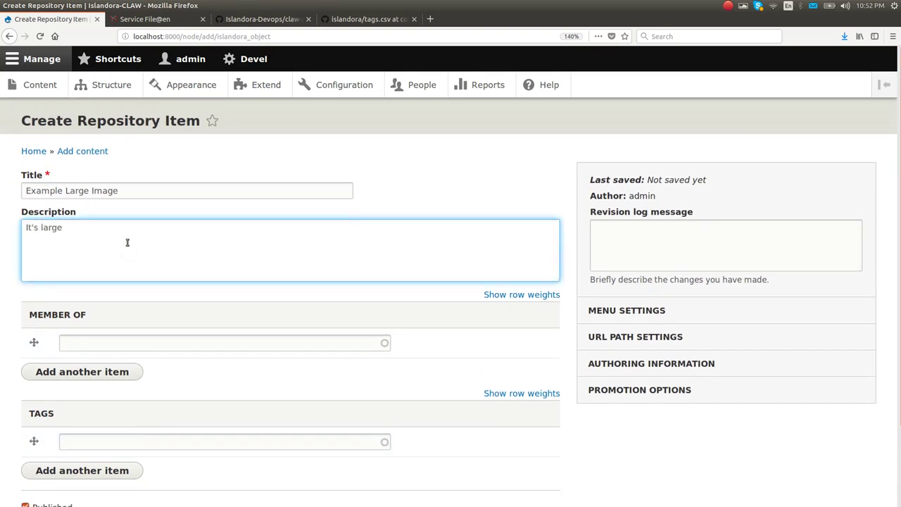
{"action": "left_click", "coordinate": [117, 252]}
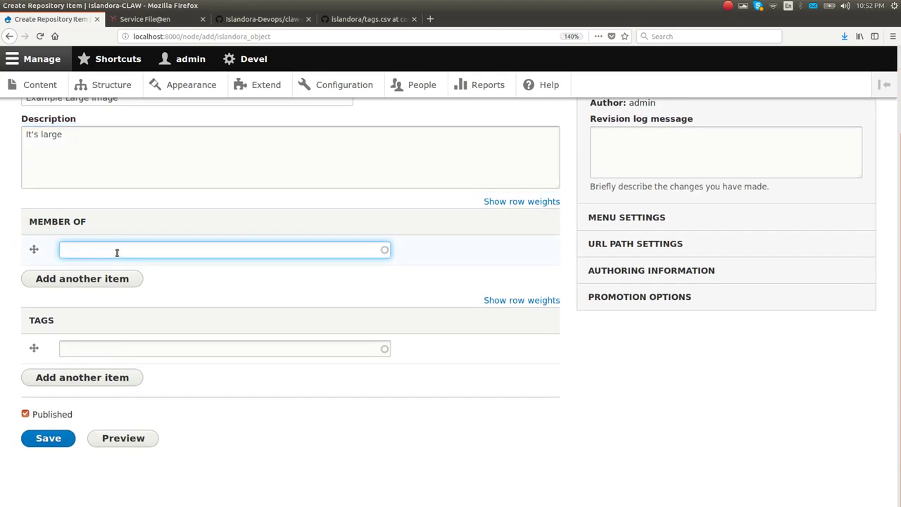
{"action": "type", "text": "Ex"}
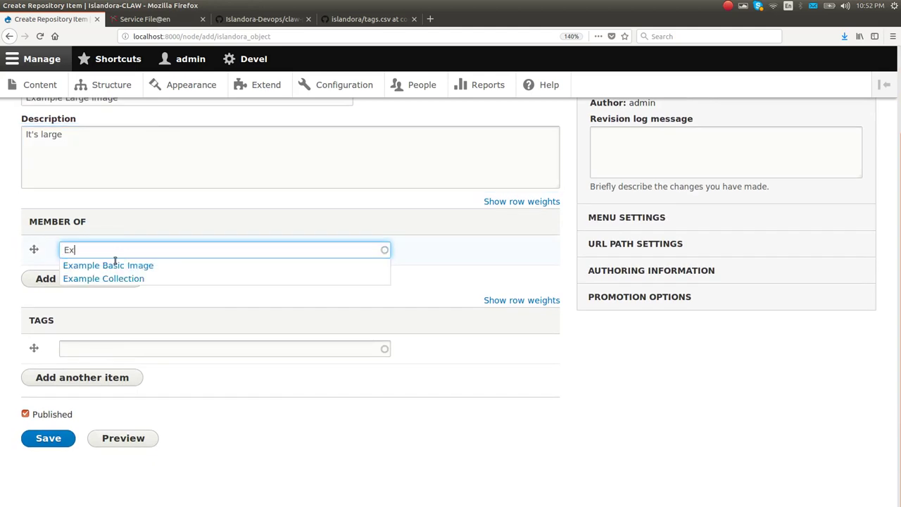
{"action": "left_click", "coordinate": [124, 278]}
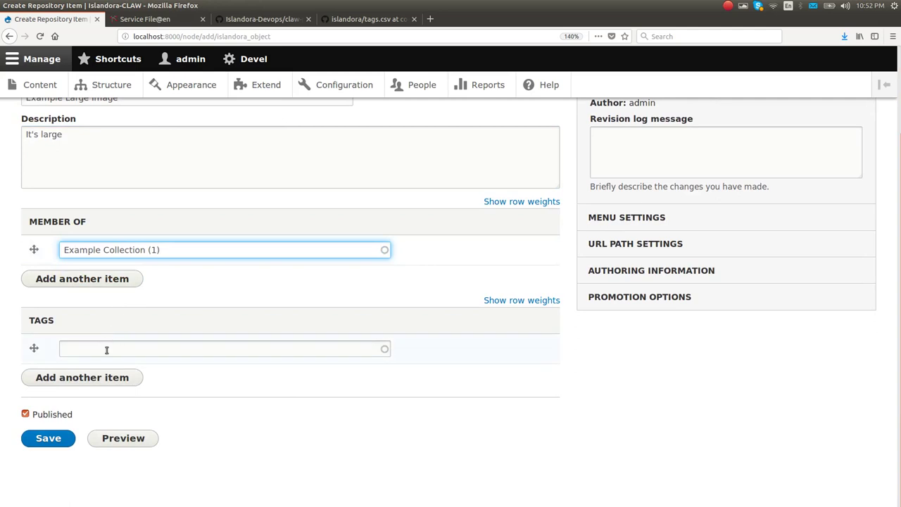
Step: Tag the item Image and Open Seadragon, save it, and start adding media to it
{"action": "left_click", "coordinate": [126, 345]}
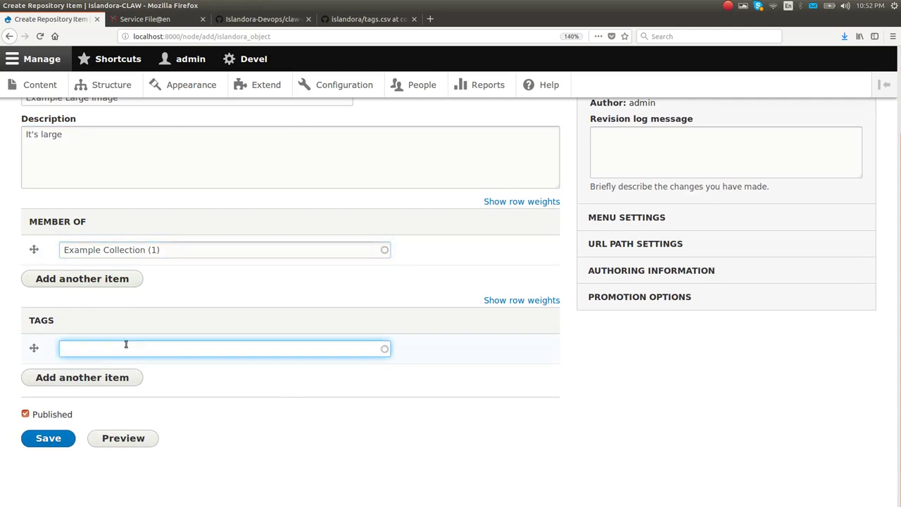
{"action": "type", "text": "Ima"}
{"action": "left_click", "coordinate": [102, 365]}
{"action": "left_click", "coordinate": [65, 379]}
{"action": "left_click", "coordinate": [77, 377]}
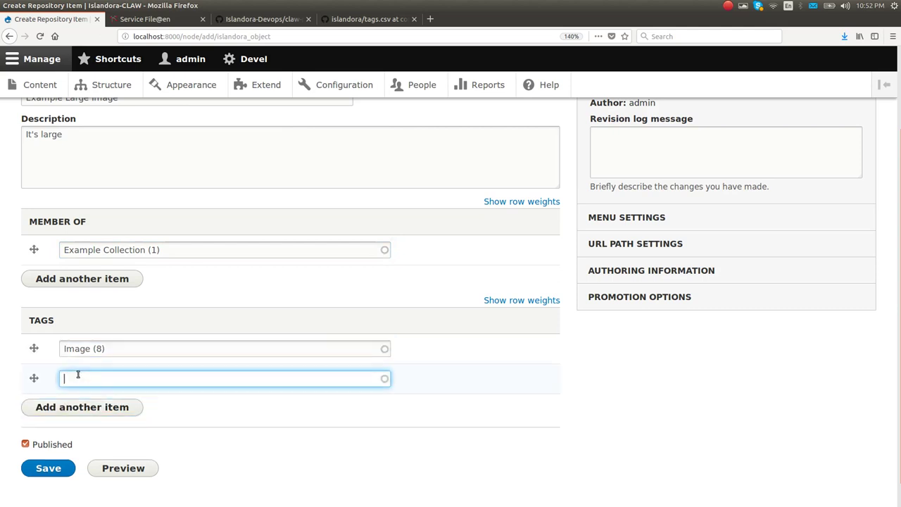
{"action": "type", "text": "Open"}
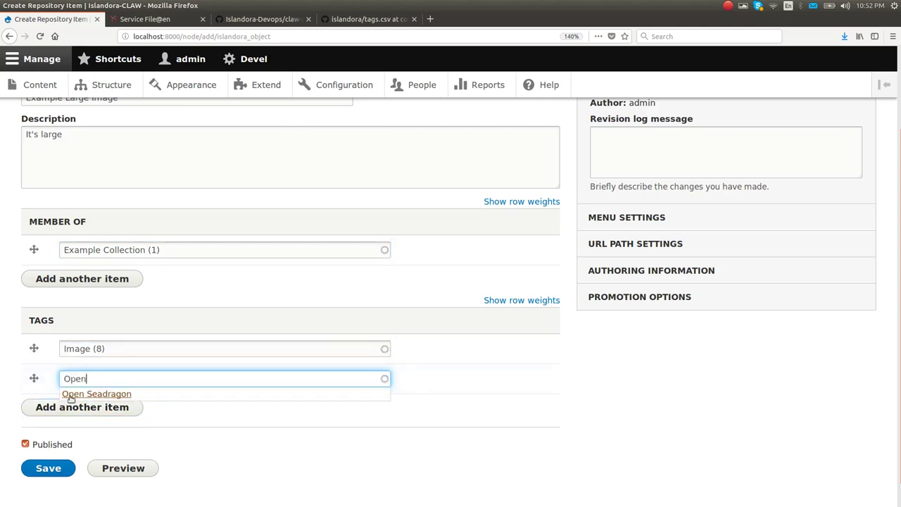
{"action": "left_click", "coordinate": [85, 394]}
{"action": "scroll", "coordinate": [82, 451], "scroll_direction": "down", "scroll_amount": 1}
{"action": "left_click", "coordinate": [47, 438]}
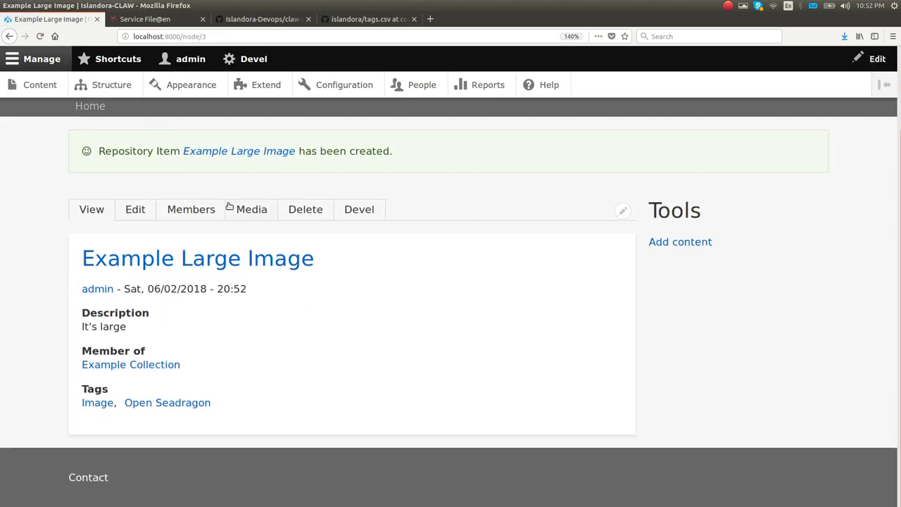
{"action": "left_click", "coordinate": [250, 209]}
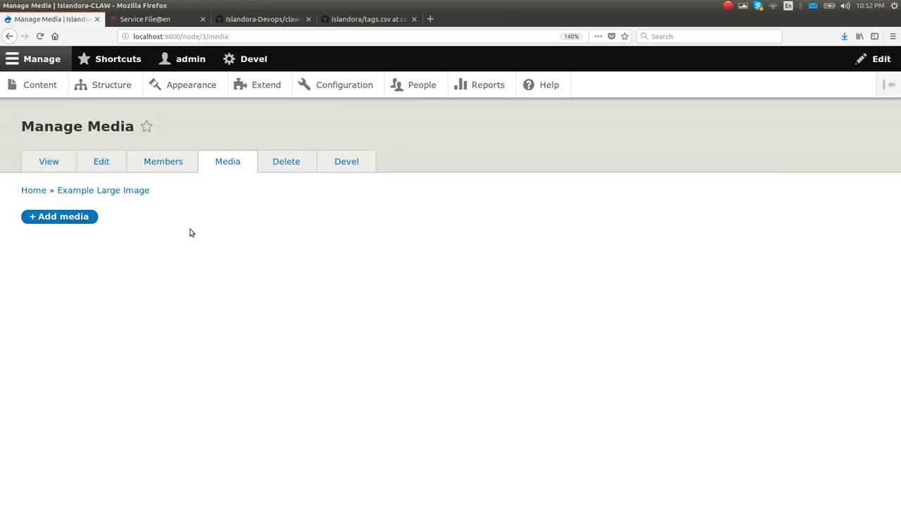
{"action": "left_click", "coordinate": [55, 217]}
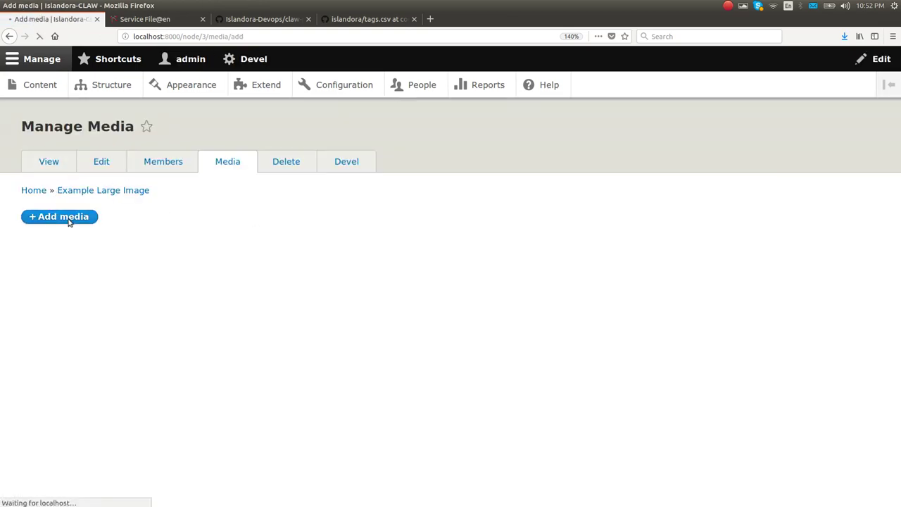
Step: Create File media 'Example Image Preservation Master' with density.tiff uploaded
{"action": "left_click", "coordinate": [64, 243]}
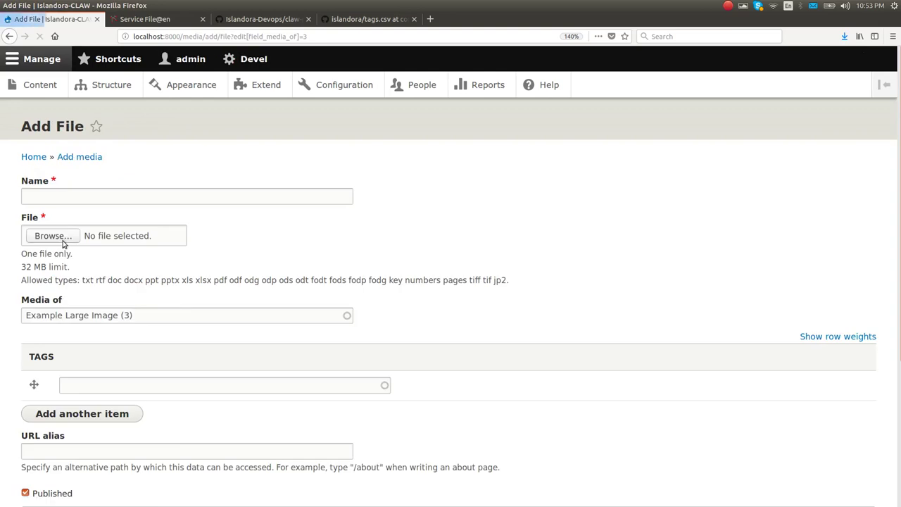
{"action": "left_click", "coordinate": [58, 193]}
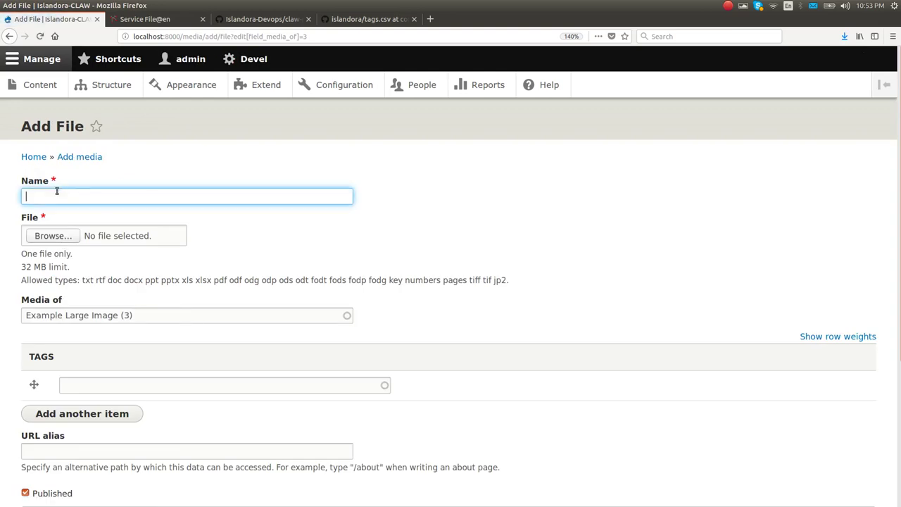
{"action": "type", "text": "Exam"}
{"action": "key", "text": "Down"}
{"action": "key", "text": "Return"}
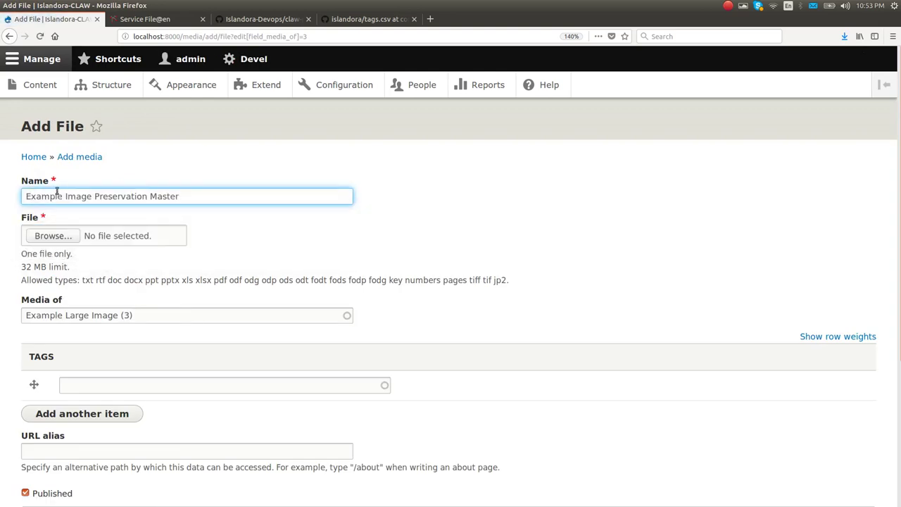
{"action": "left_click", "coordinate": [56, 236]}
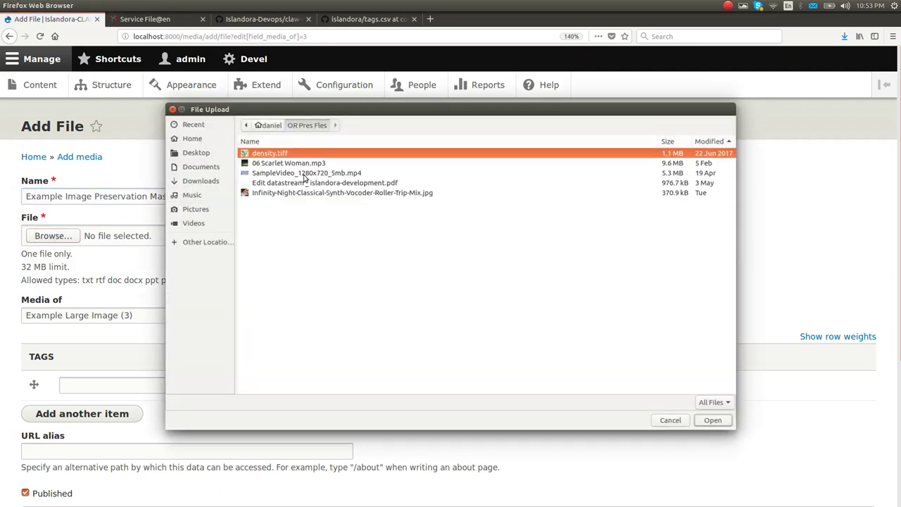
{"action": "key", "text": "Return"}
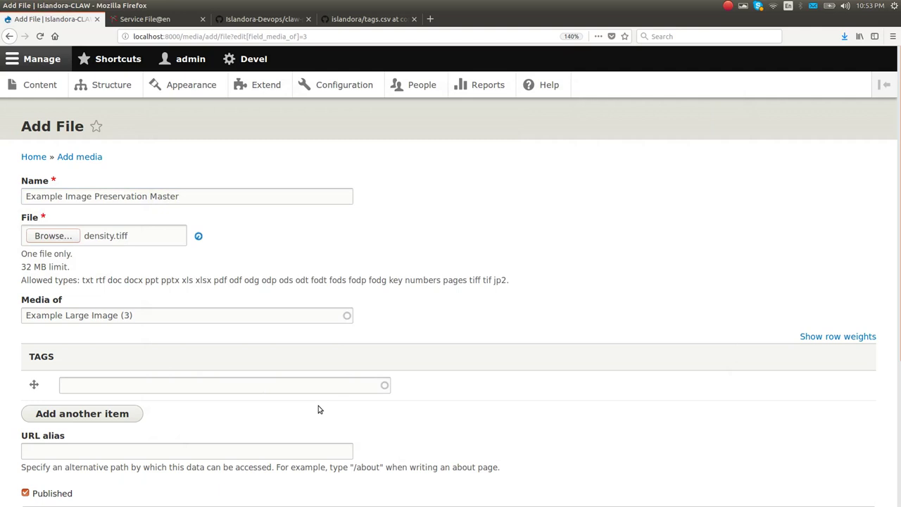
Step: Tag the media Preservation Master, save it, and return to the Example Large Image page
{"action": "scroll", "coordinate": [107, 285], "scroll_direction": "down", "scroll_amount": 2}
{"action": "left_click", "coordinate": [122, 237]}
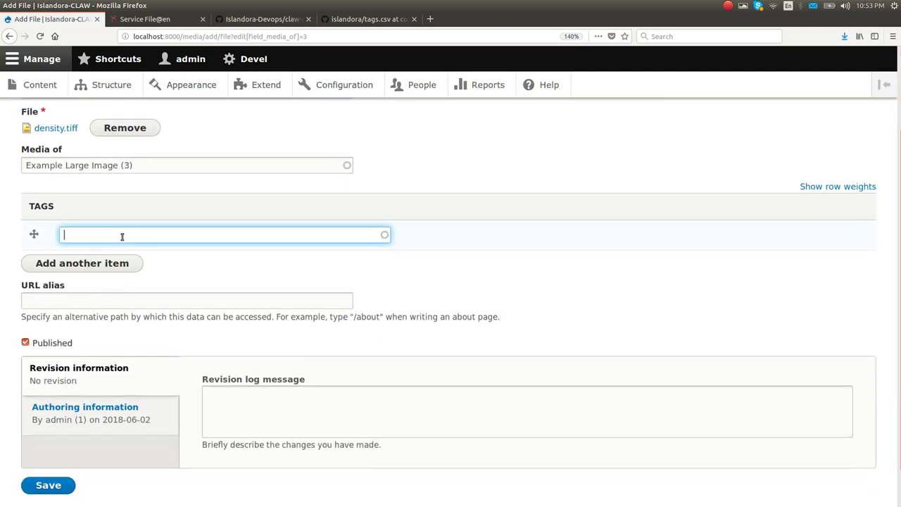
{"action": "type", "text": "Pre"}
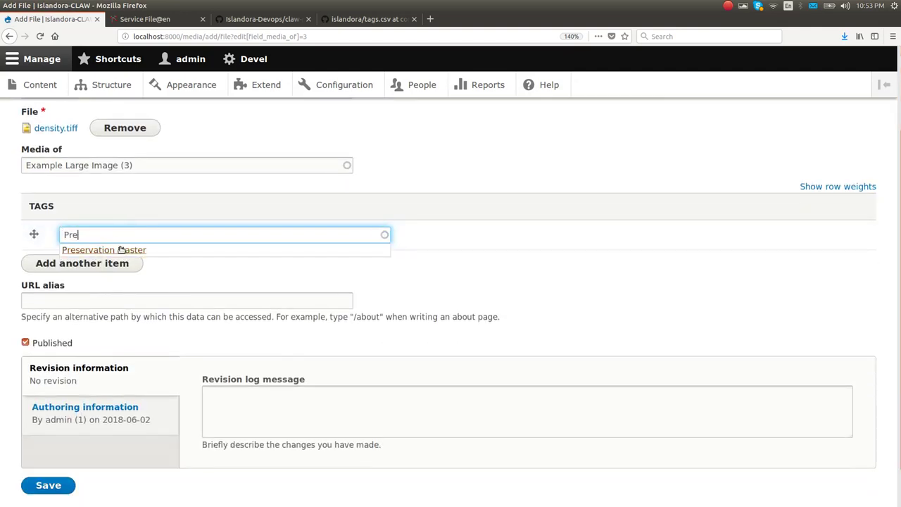
{"action": "left_click", "coordinate": [120, 249]}
{"action": "scroll", "coordinate": [91, 288], "scroll_direction": "down", "scroll_amount": 1}
{"action": "left_click", "coordinate": [39, 437]}
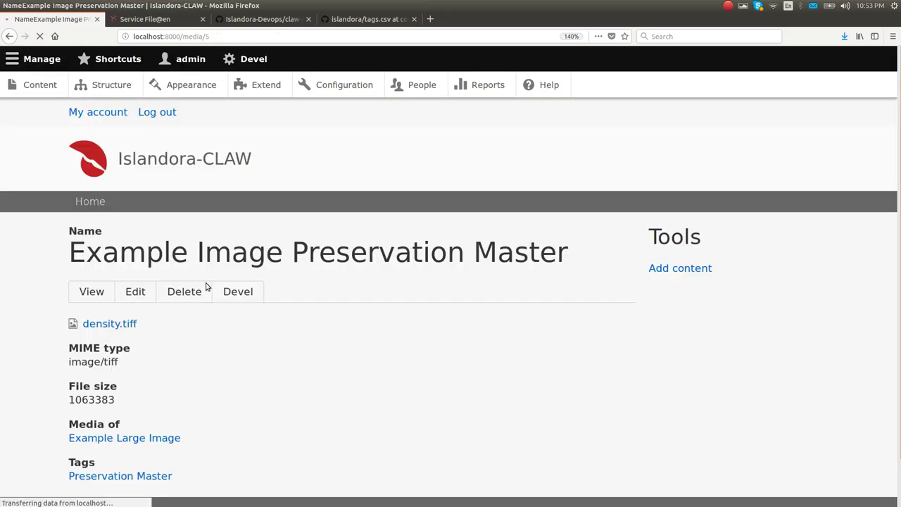
{"action": "scroll", "coordinate": [207, 286], "scroll_direction": "down", "scroll_amount": 3}
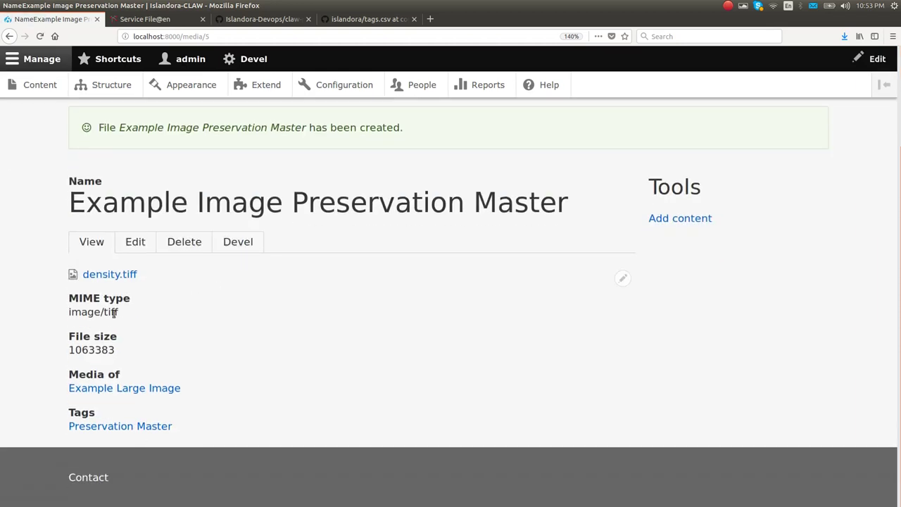
{"action": "left_click", "coordinate": [135, 389]}
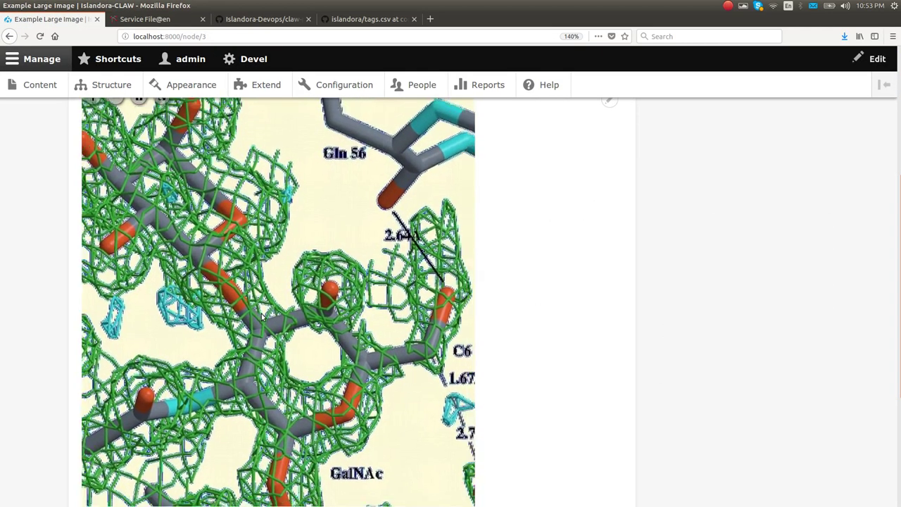
Step: Scroll through the Example Large Image page to view the displayed picture
{"action": "scroll", "coordinate": [261, 318], "scroll_direction": "down", "scroll_amount": 3}
{"action": "scroll", "coordinate": [268, 318], "scroll_direction": "up", "scroll_amount": 3}
{"action": "scroll", "coordinate": [269, 318], "scroll_direction": "down", "scroll_amount": 2}
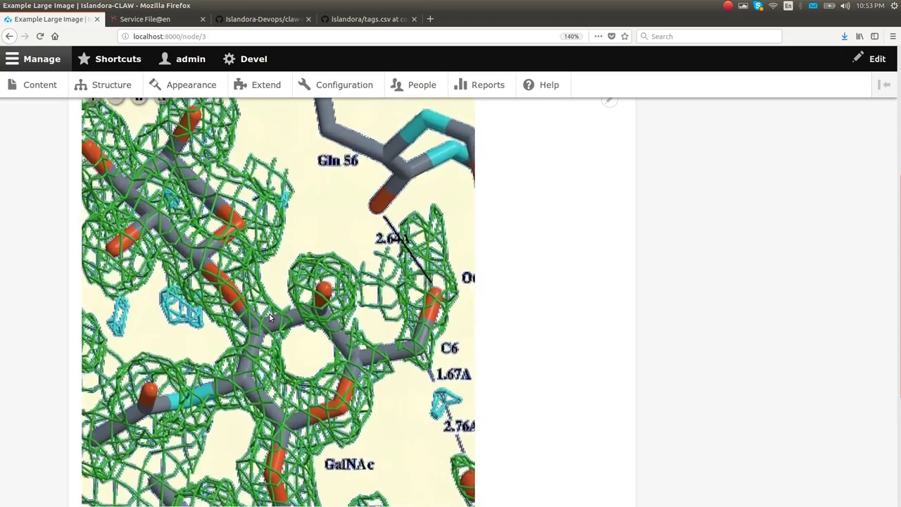
{"action": "scroll", "coordinate": [519, 256], "scroll_direction": "down", "scroll_amount": 2}
{"action": "scroll", "coordinate": [520, 269], "scroll_direction": "down", "scroll_amount": 2}
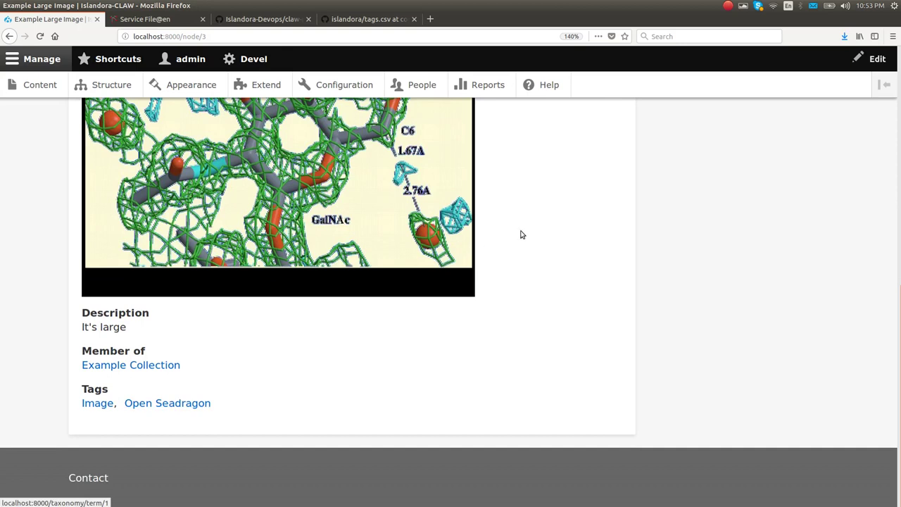
{"action": "scroll", "coordinate": [578, 195], "scroll_direction": "up", "scroll_amount": 5}
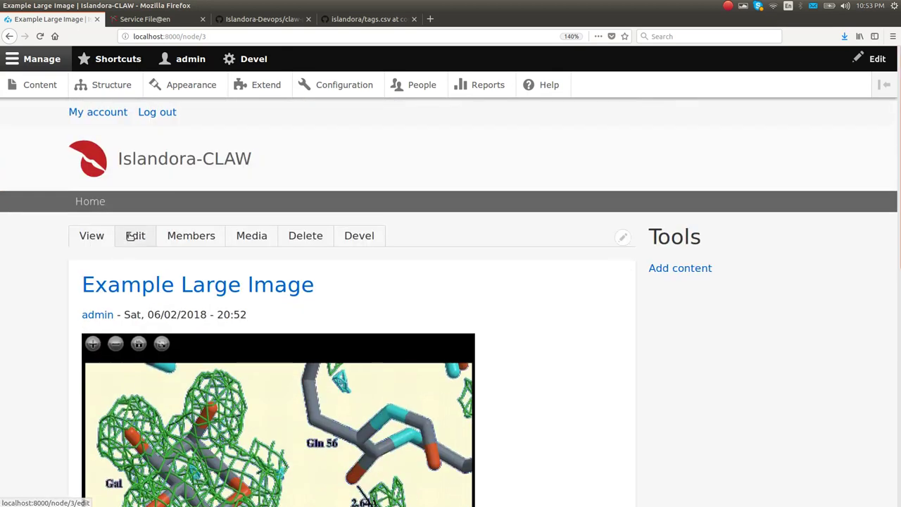
Step: Delete the Open Seadragon tag from Example Large Image, leaving only Image, and save
{"action": "left_click", "coordinate": [135, 237]}
{"action": "scroll", "coordinate": [227, 281], "scroll_direction": "down", "scroll_amount": 2}
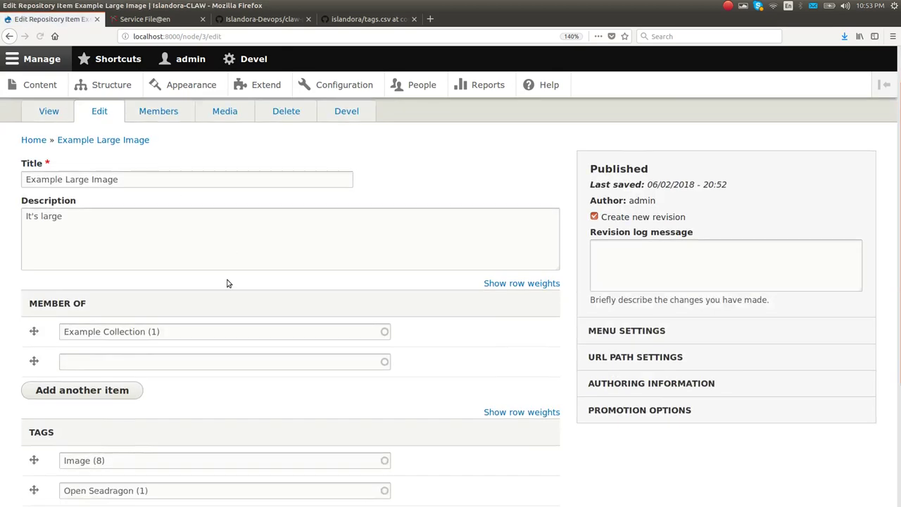
{"action": "triple_click", "coordinate": [127, 435]}
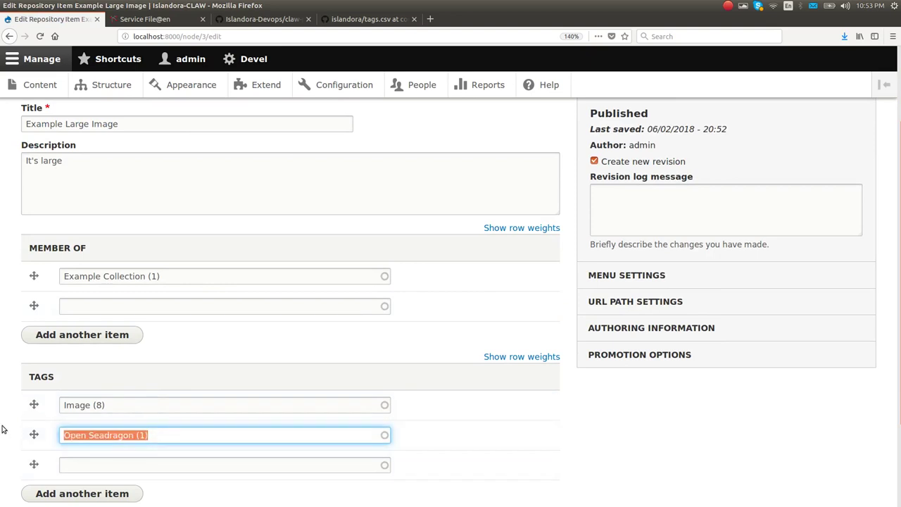
{"action": "key", "text": "BackSpace"}
{"action": "left_click", "coordinate": [444, 425]}
{"action": "scroll", "coordinate": [342, 440], "scroll_direction": "down", "scroll_amount": 3}
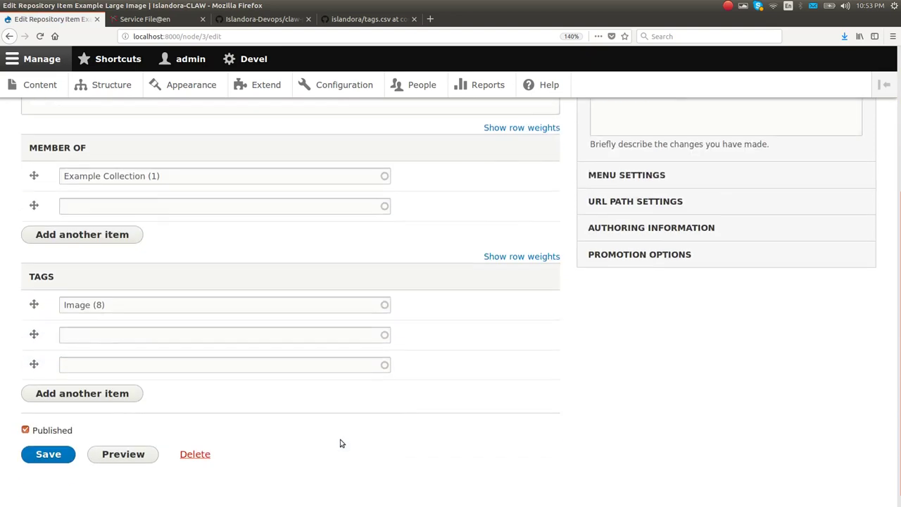
{"action": "left_click", "coordinate": [48, 438]}
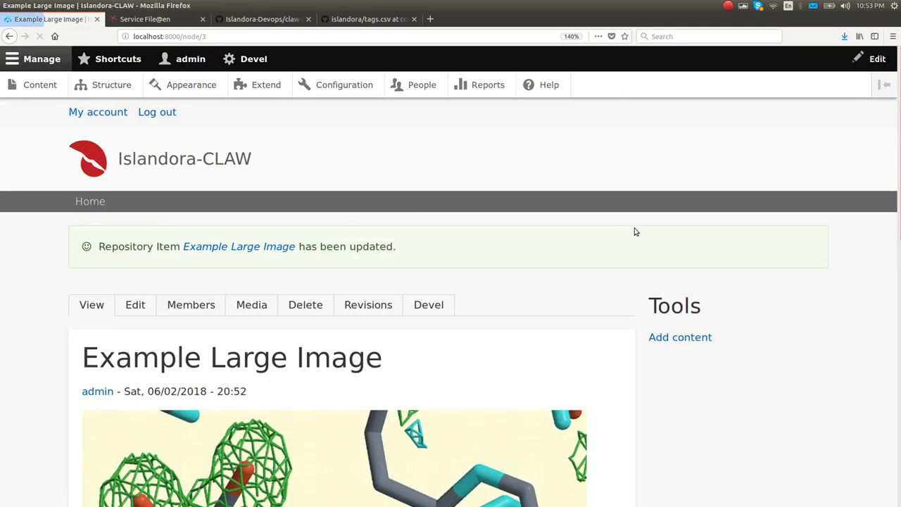
{"action": "scroll", "coordinate": [361, 376], "scroll_direction": "down", "scroll_amount": 4}
{"action": "scroll", "coordinate": [442, 361], "scroll_direction": "down", "scroll_amount": 3}
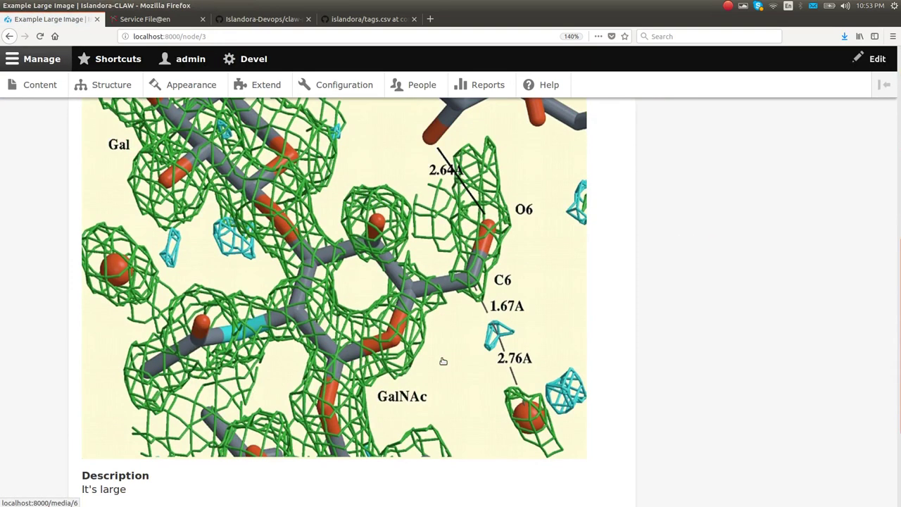
{"action": "scroll", "coordinate": [418, 280], "scroll_direction": "up", "scroll_amount": 4}
{"action": "scroll", "coordinate": [423, 271], "scroll_direction": "up", "scroll_amount": 3}
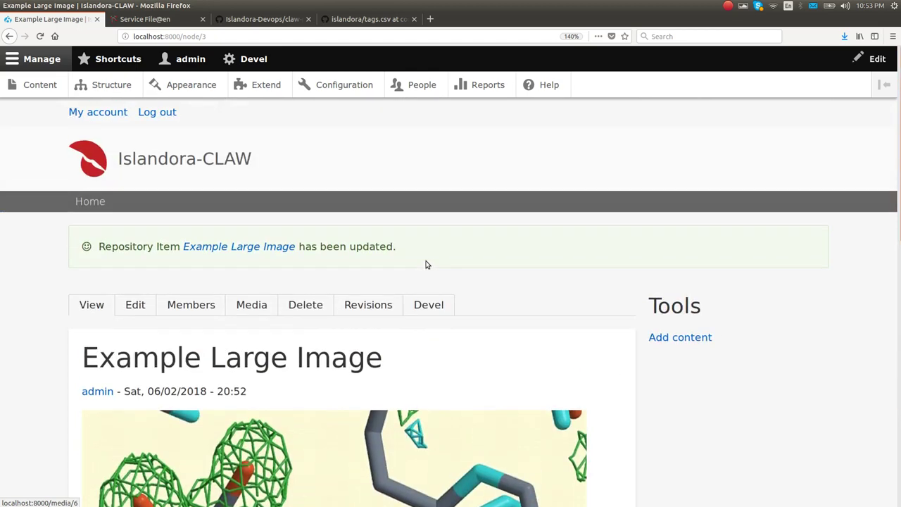
Step: Replace Example Large Image's Image tag with Binary and save the item
{"action": "left_click", "coordinate": [129, 307]}
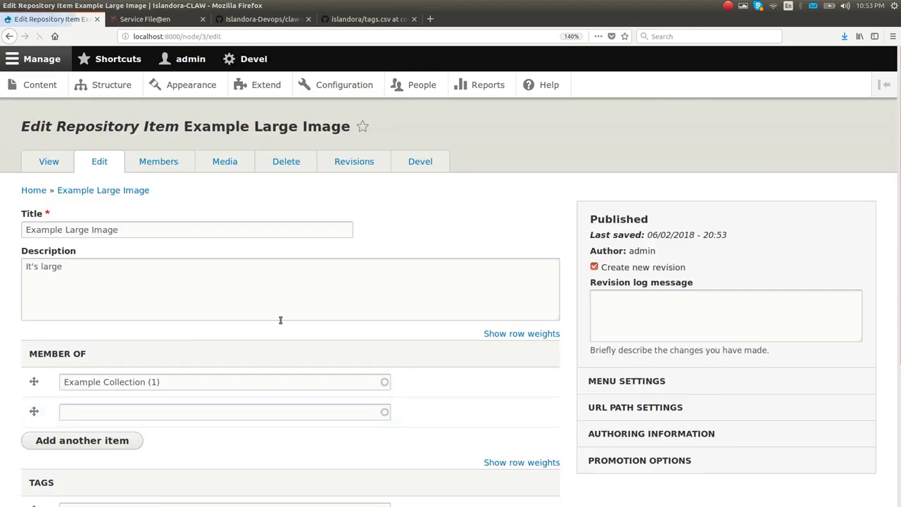
{"action": "scroll", "coordinate": [188, 414], "scroll_direction": "down", "scroll_amount": 3}
{"action": "left_click_drag", "start_coordinate": [120, 320], "coordinate": [0, 305]}
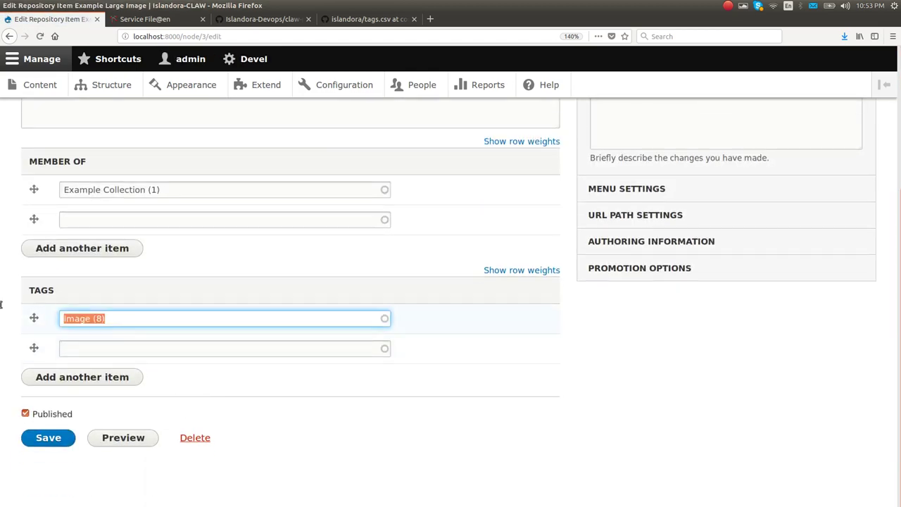
{"action": "type", "text": "Binary"}
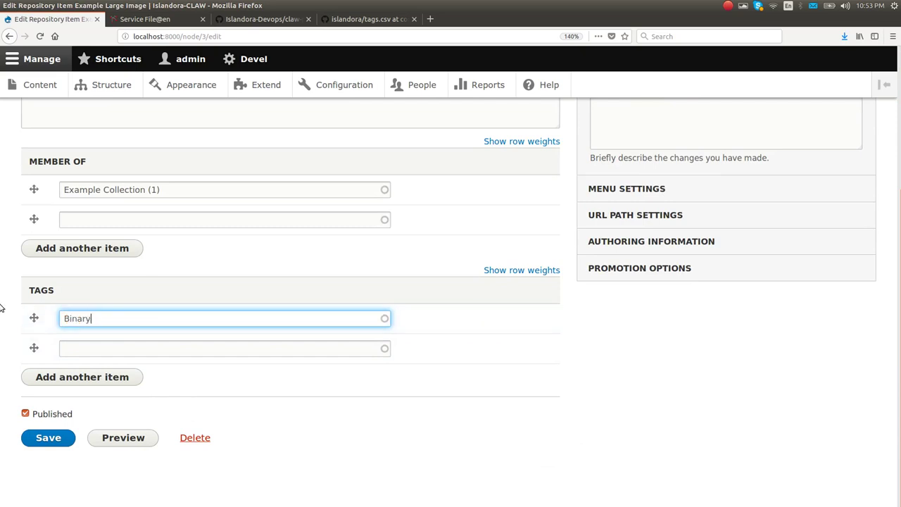
{"action": "left_click", "coordinate": [79, 334]}
{"action": "left_click", "coordinate": [58, 444]}
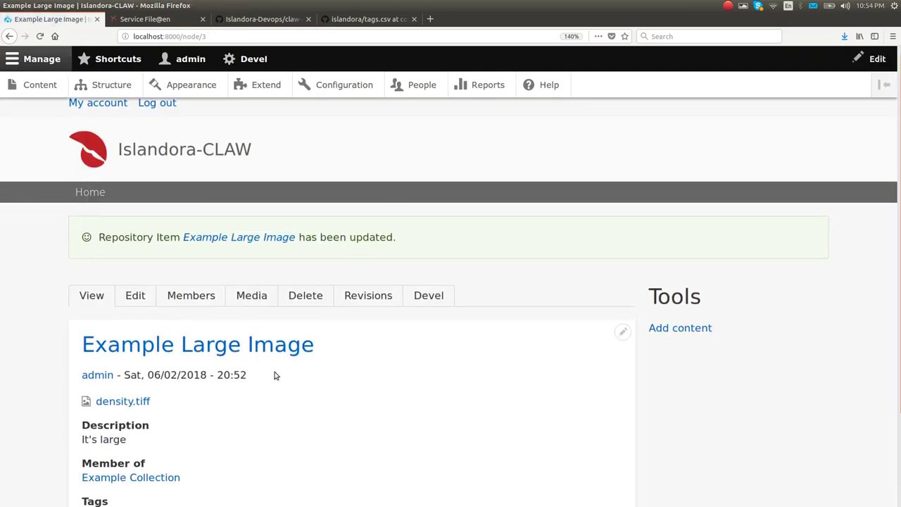
{"action": "scroll", "coordinate": [275, 376], "scroll_direction": "down", "scroll_amount": 3}
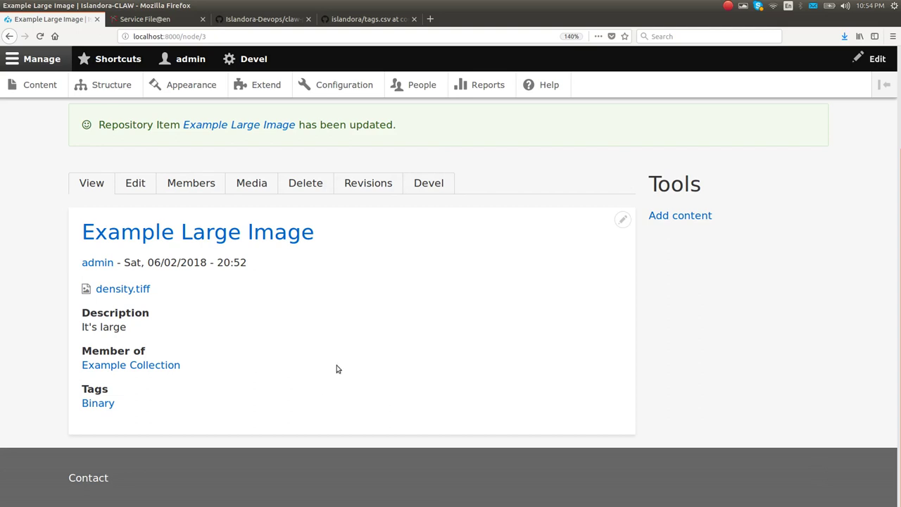
Step: Change the Binary tag back to Image, add Open Seadragon as a second tag, and save
{"action": "left_click", "coordinate": [135, 183]}
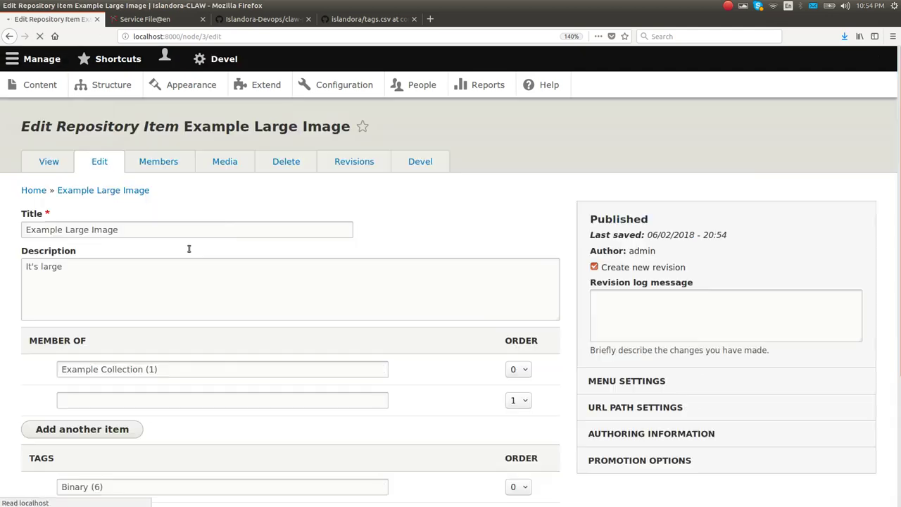
{"action": "scroll", "coordinate": [112, 379], "scroll_direction": "down", "scroll_amount": 3}
{"action": "triple_click", "coordinate": [102, 334]}
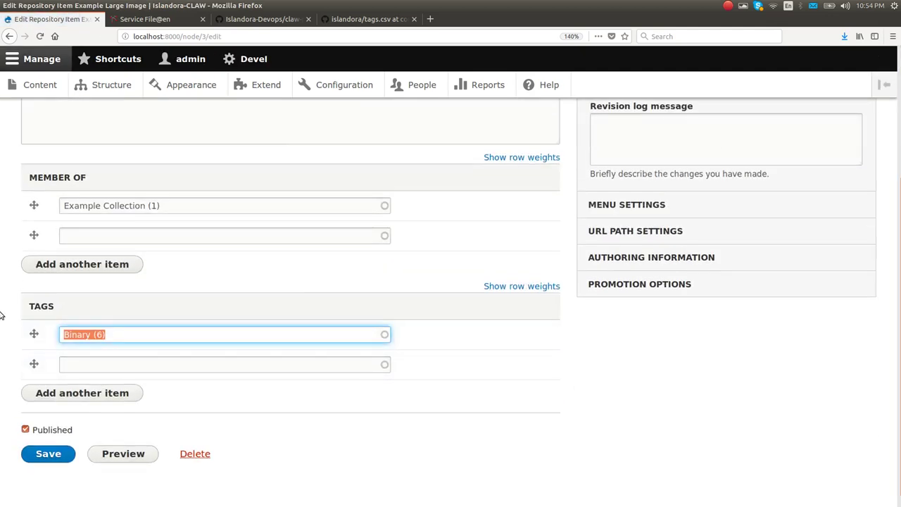
{"action": "type", "text": "Image"}
{"action": "key", "text": "Down"}
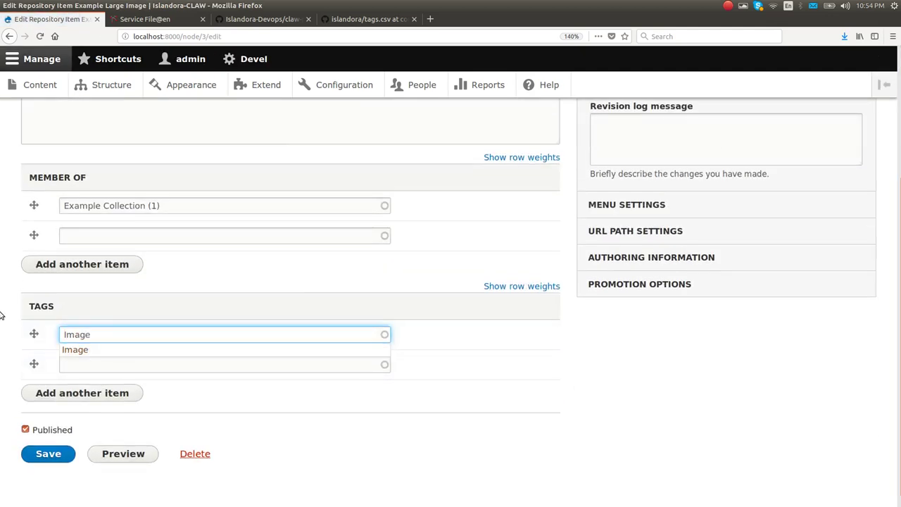
{"action": "key", "text": "Return"}
{"action": "left_click", "coordinate": [95, 364]}
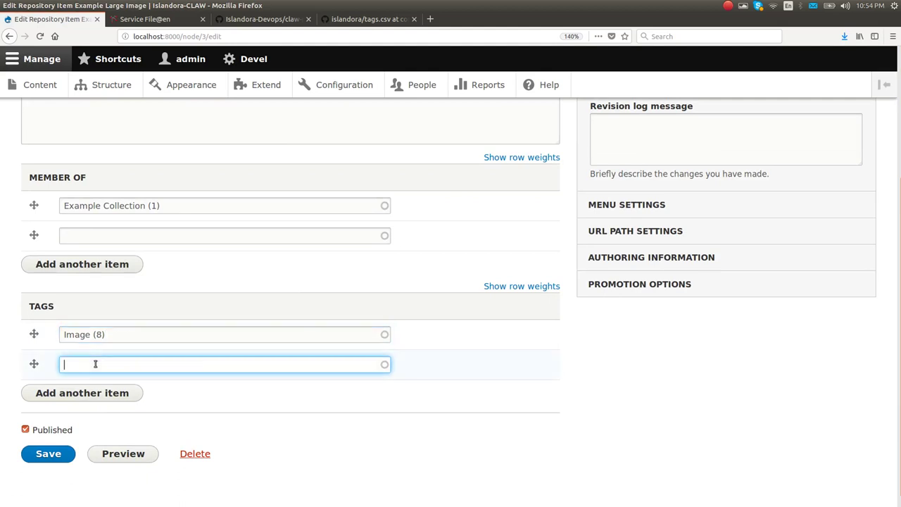
{"action": "type", "text": "Open"}
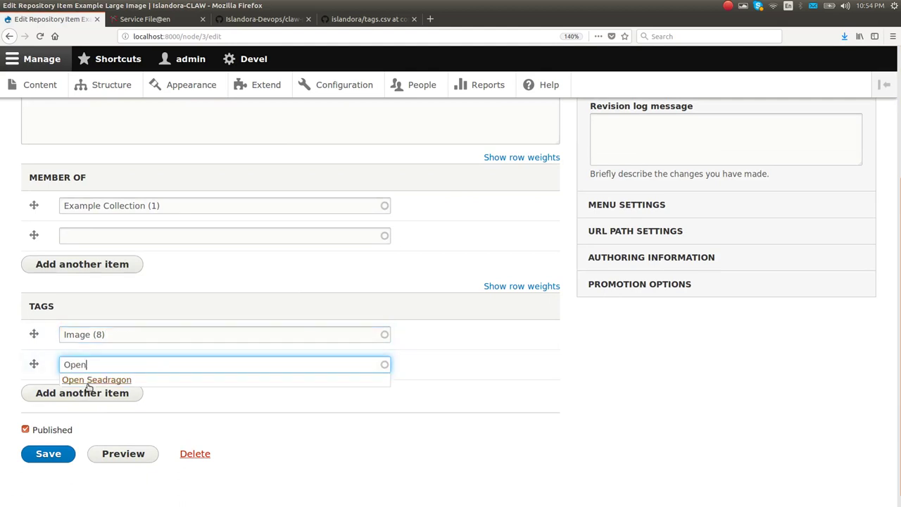
{"action": "left_click", "coordinate": [88, 386]}
{"action": "left_click", "coordinate": [62, 450]}
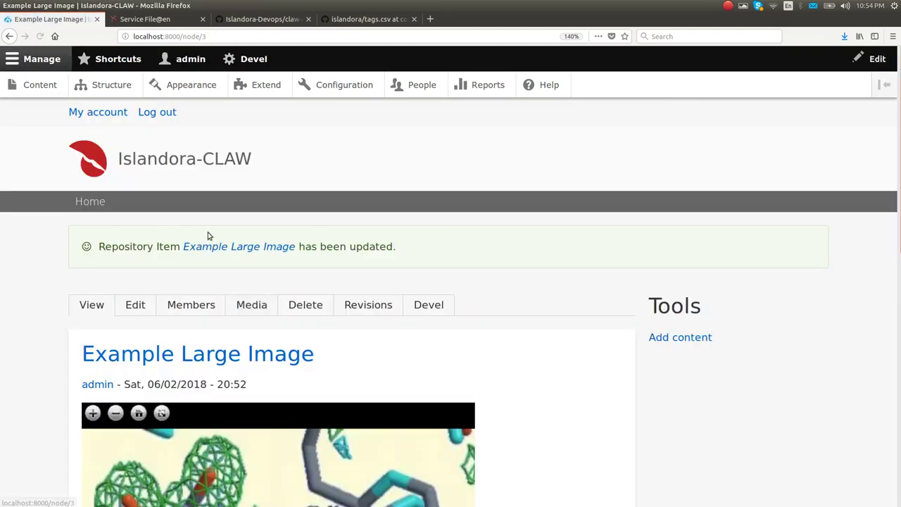
{"action": "scroll", "coordinate": [215, 241], "scroll_direction": "down", "scroll_amount": 3}
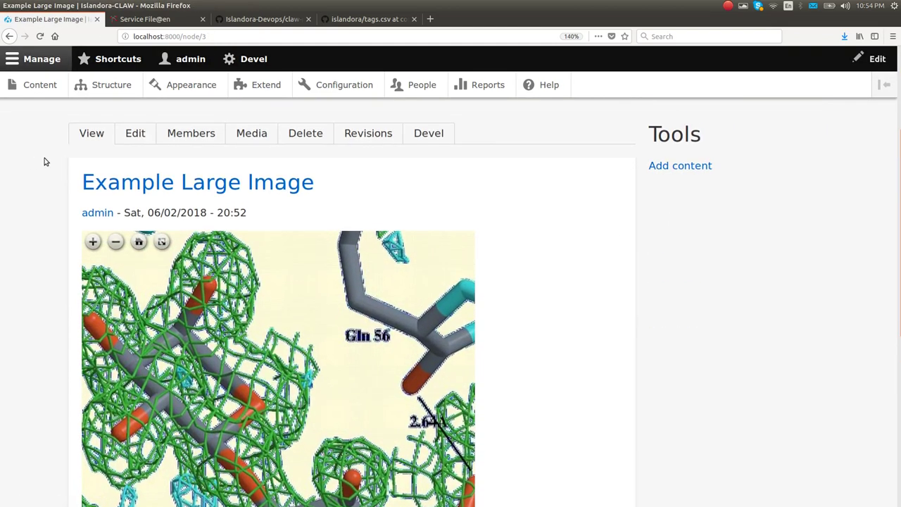
{"action": "scroll", "coordinate": [45, 161], "scroll_direction": "up", "scroll_amount": 3}
Step: Open the Media context's edit form from the Context administration list
{"action": "left_click", "coordinate": [107, 84]}
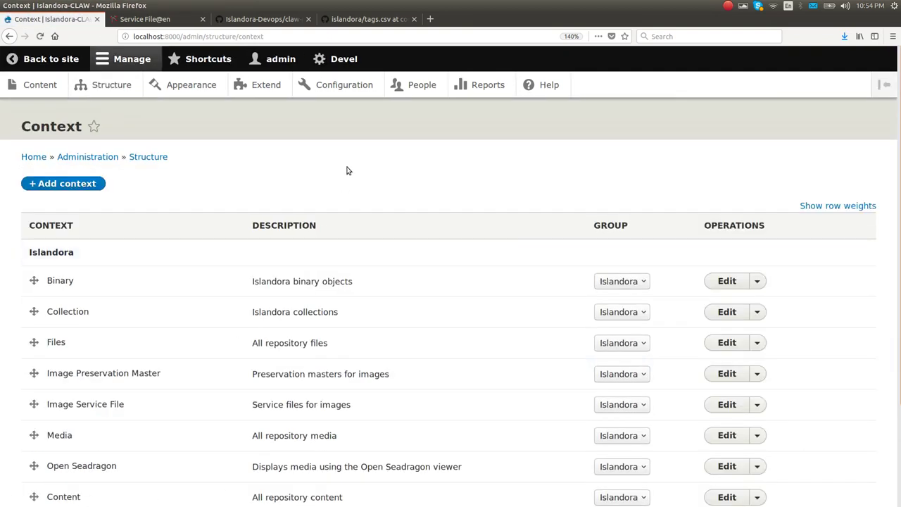
{"action": "scroll", "coordinate": [347, 170], "scroll_direction": "down", "scroll_amount": 2}
{"action": "scroll", "coordinate": [347, 169], "scroll_direction": "up", "scroll_amount": 2}
{"action": "scroll", "coordinate": [346, 170], "scroll_direction": "down", "scroll_amount": 2}
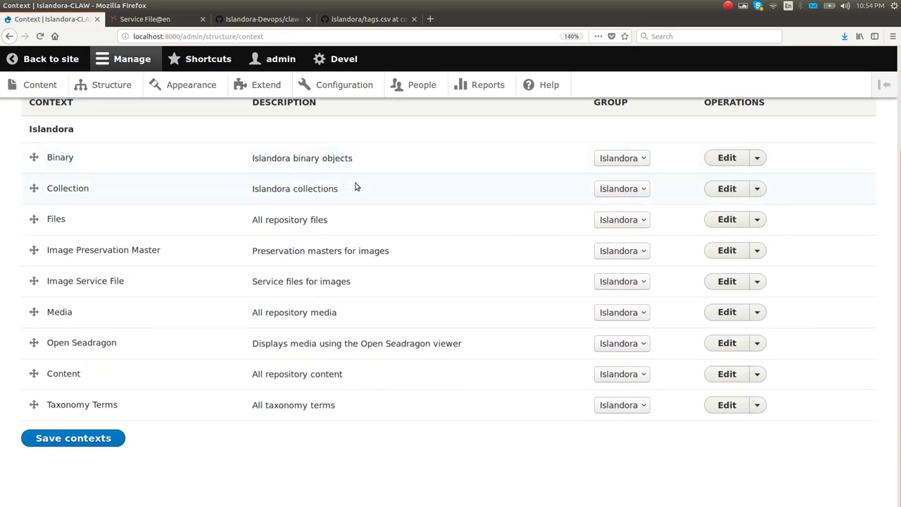
{"action": "scroll", "coordinate": [355, 186], "scroll_direction": "up", "scroll_amount": 1}
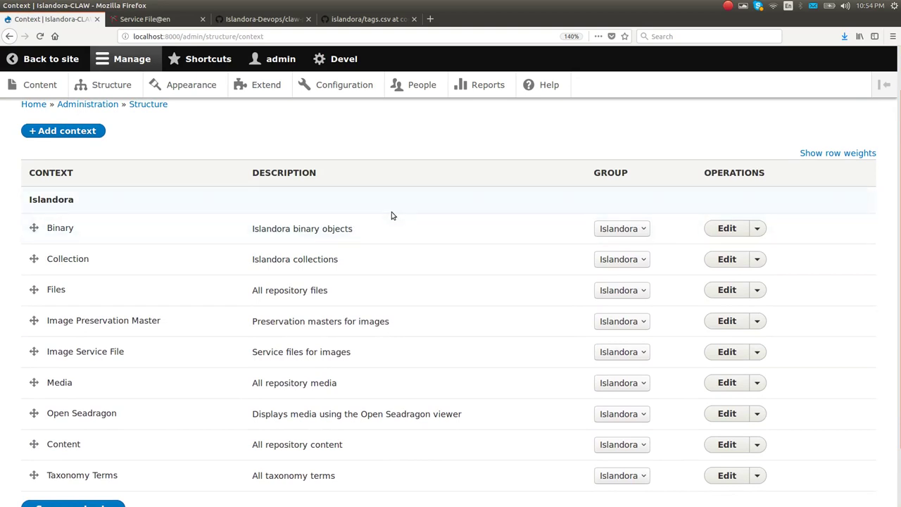
{"action": "scroll", "coordinate": [289, 324], "scroll_direction": "down", "scroll_amount": 2}
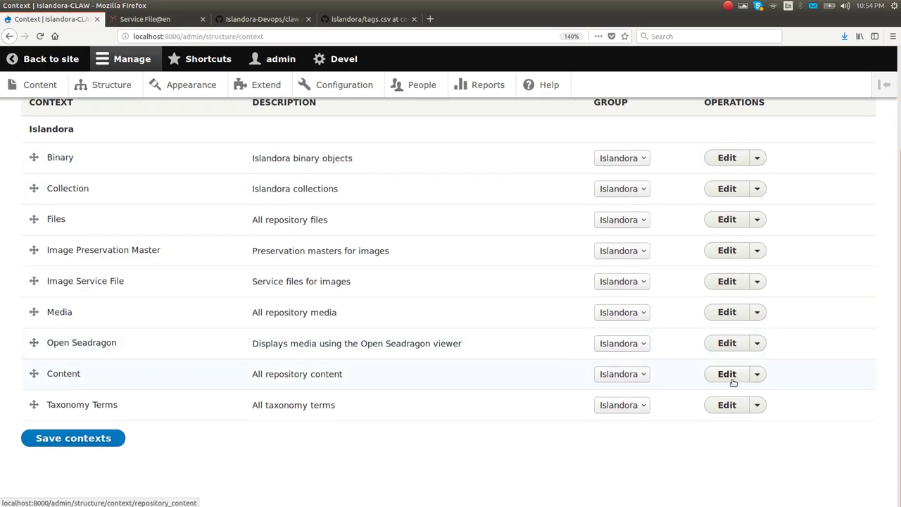
{"action": "left_click", "coordinate": [728, 312]}
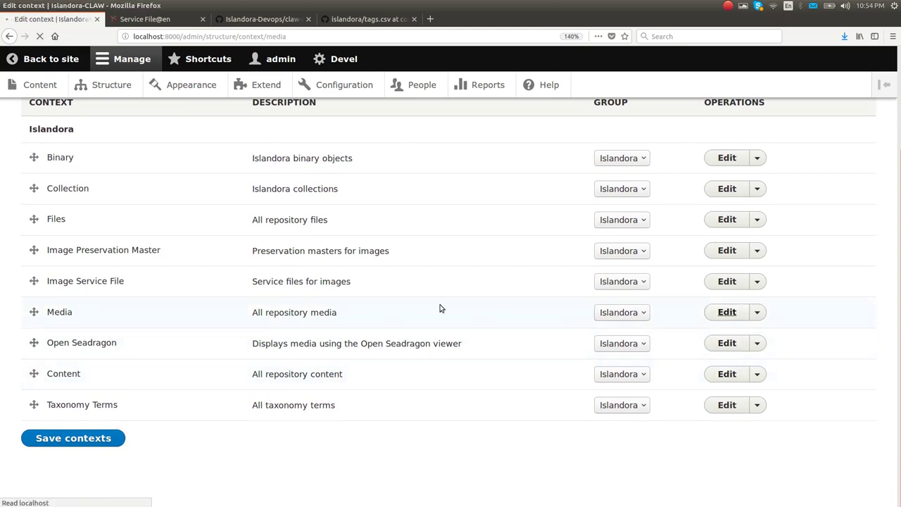
Step: Review the Media context's Is Media condition and its Delete and Index reaction actions
{"action": "scroll", "coordinate": [440, 308], "scroll_direction": "down", "scroll_amount": 5}
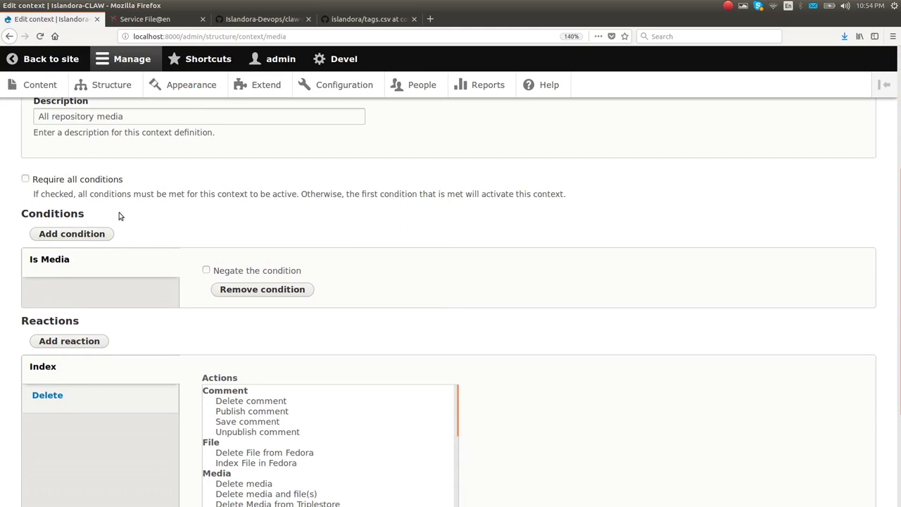
{"action": "scroll", "coordinate": [31, 246], "scroll_direction": "down", "scroll_amount": 3}
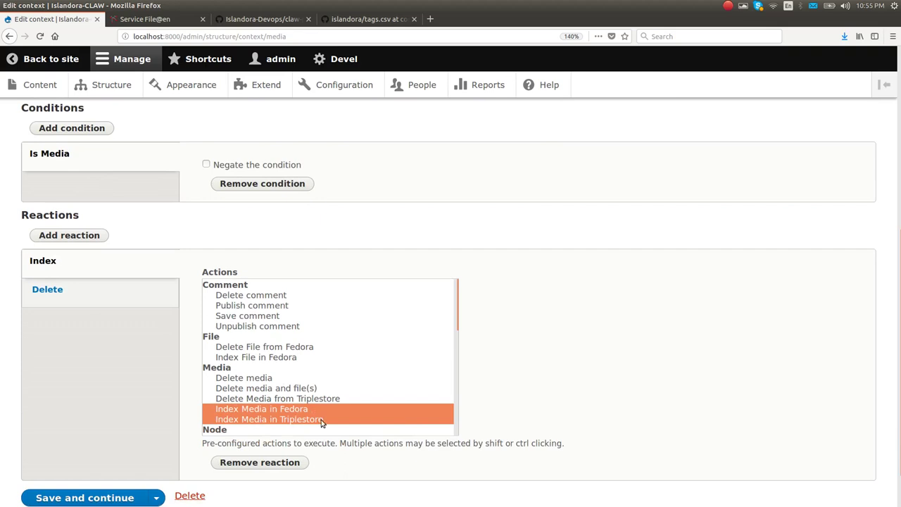
{"action": "left_click", "coordinate": [86, 297]}
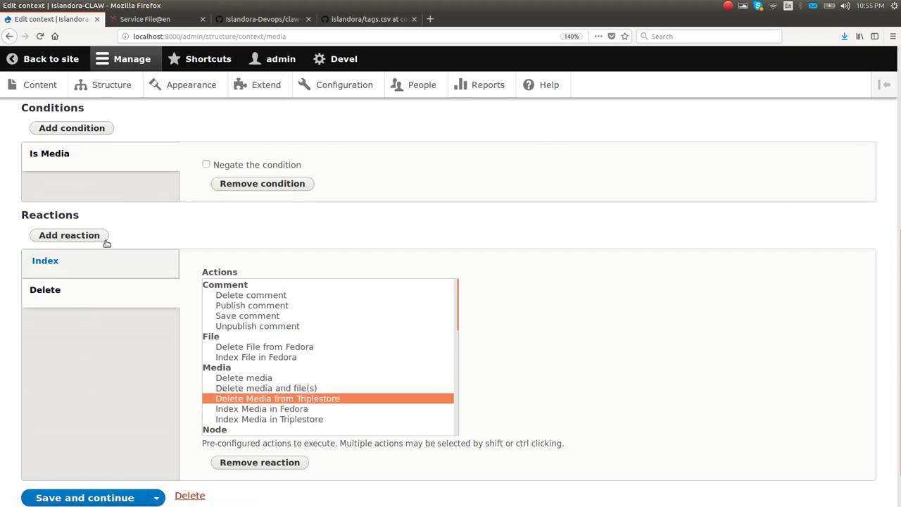
{"action": "left_click", "coordinate": [98, 264]}
{"action": "scroll", "coordinate": [98, 303], "scroll_direction": "down", "scroll_amount": 1}
{"action": "scroll", "coordinate": [98, 345], "scroll_direction": "up", "scroll_amount": 5}
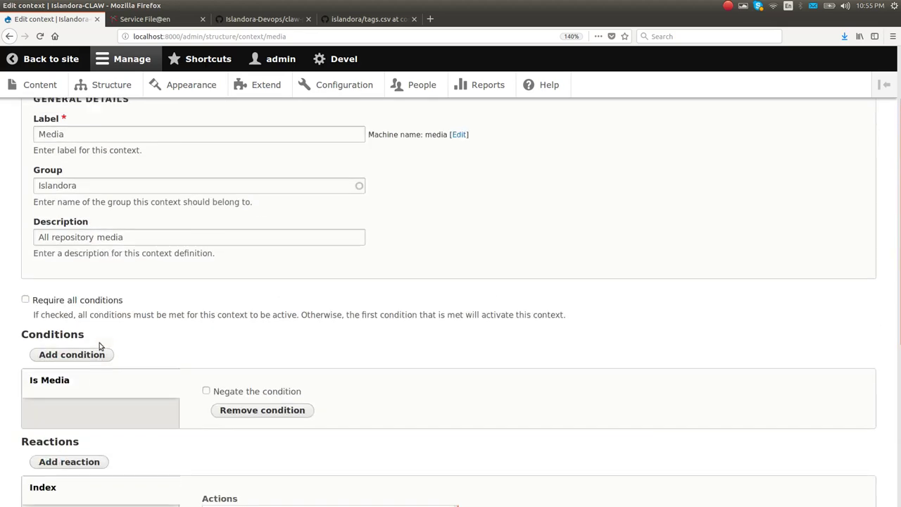
{"action": "scroll", "coordinate": [100, 346], "scroll_direction": "down", "scroll_amount": 4}
{"action": "scroll", "coordinate": [100, 347], "scroll_direction": "up", "scroll_amount": 1}
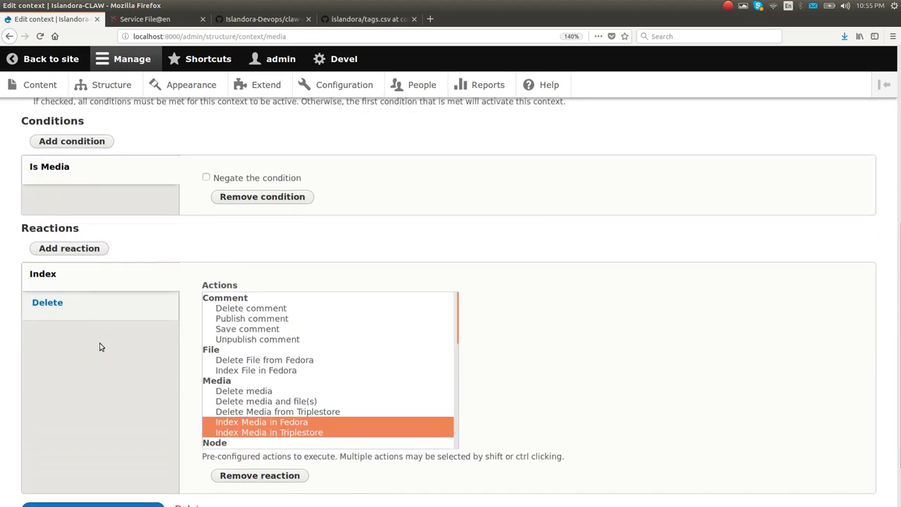
{"action": "scroll", "coordinate": [100, 346], "scroll_direction": "up", "scroll_amount": 2}
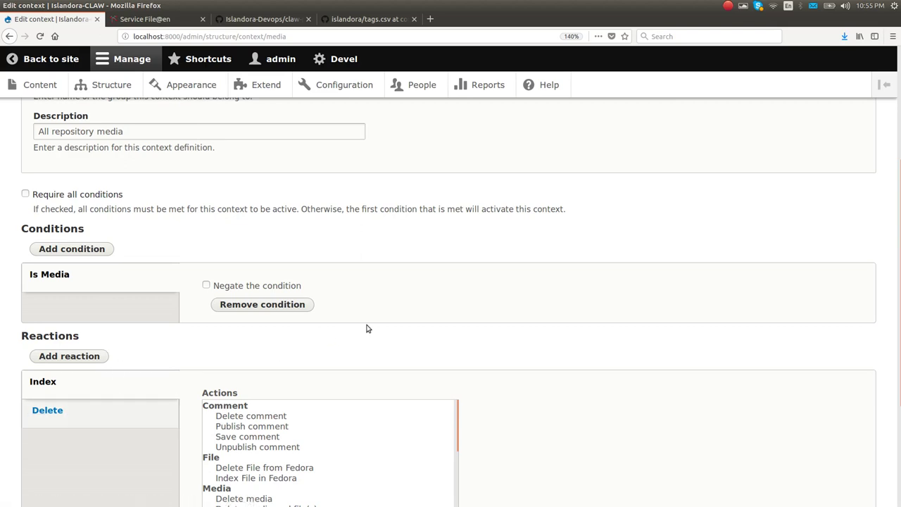
{"action": "scroll", "coordinate": [598, 341], "scroll_direction": "up", "scroll_amount": 3}
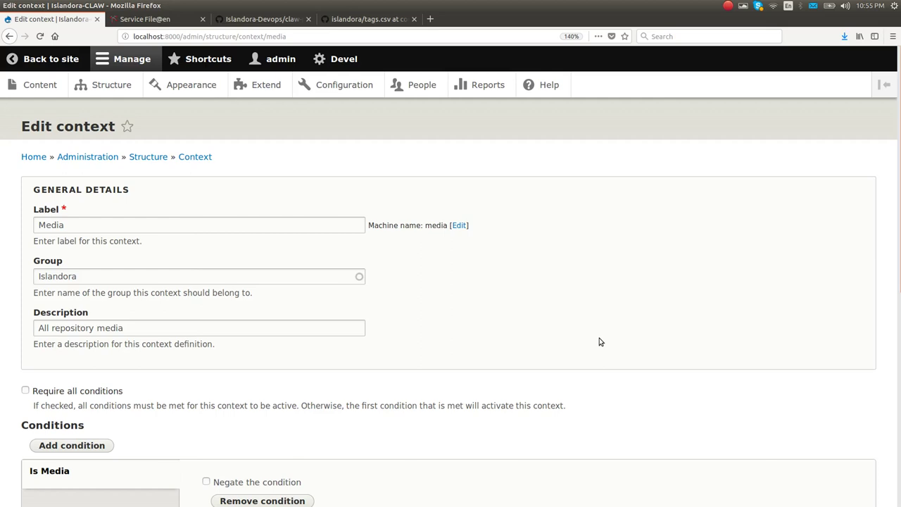
{"action": "scroll", "coordinate": [583, 339], "scroll_direction": "down", "scroll_amount": 5}
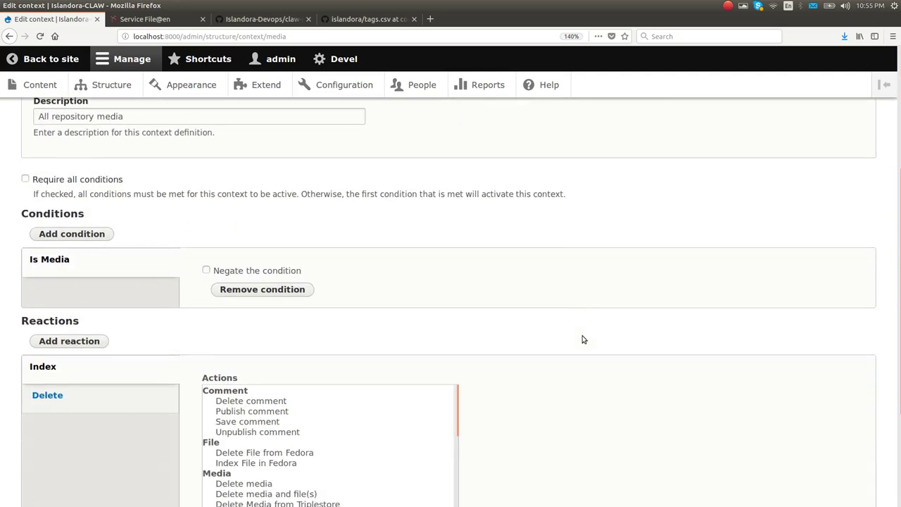
{"action": "scroll", "coordinate": [582, 339], "scroll_direction": "down", "scroll_amount": 4}
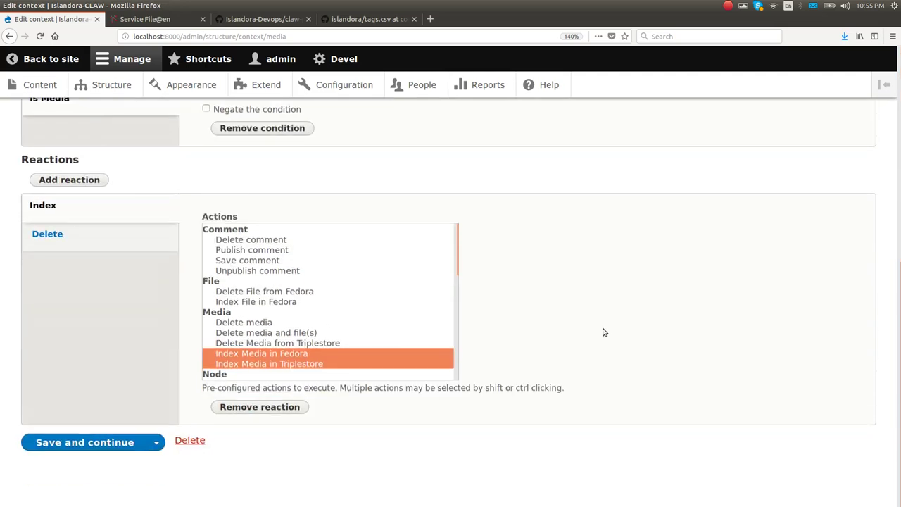
{"action": "scroll", "coordinate": [439, 235], "scroll_direction": "up", "scroll_amount": 9}
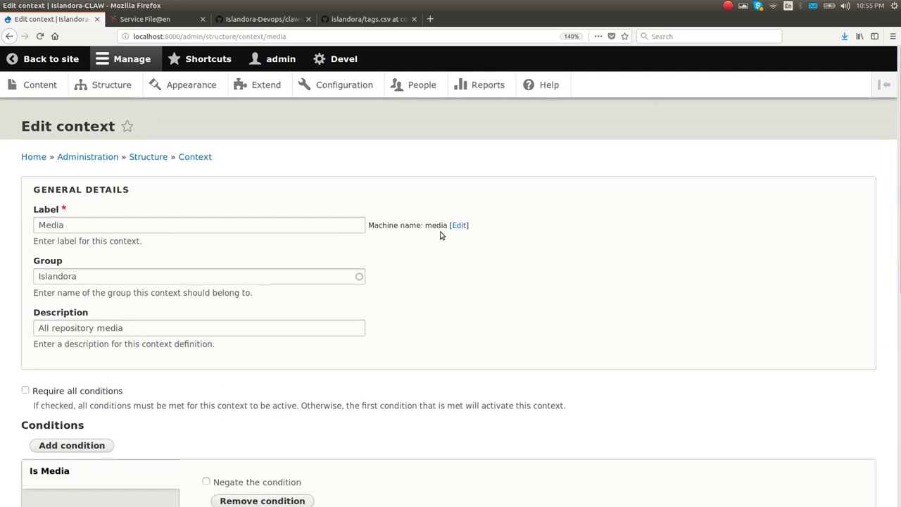
Step: Open the Image Preservation Master context's edit form from the context list
{"action": "left_click", "coordinate": [195, 158]}
{"action": "scroll", "coordinate": [237, 256], "scroll_direction": "down", "scroll_amount": 2}
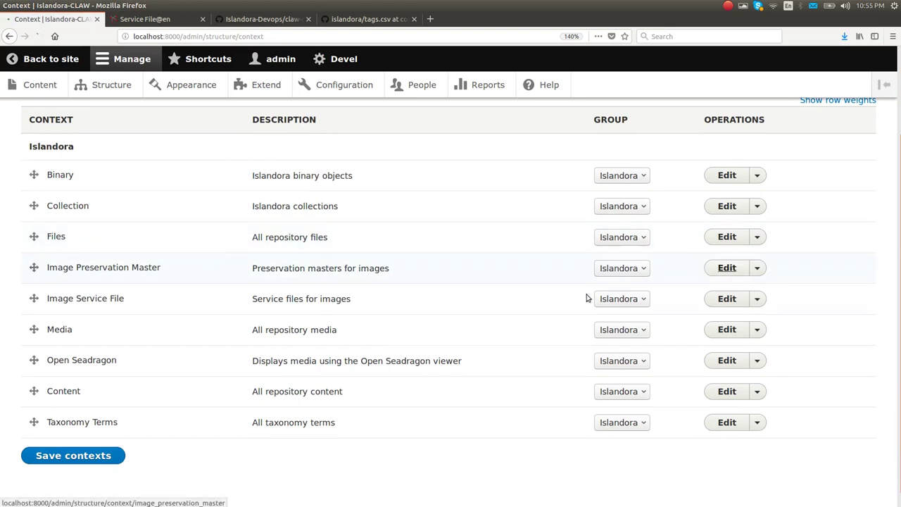
{"action": "left_click", "coordinate": [713, 268]}
{"action": "scroll", "coordinate": [172, 261], "scroll_direction": "down", "scroll_amount": 6}
{"action": "scroll", "coordinate": [173, 261], "scroll_direction": "down", "scroll_amount": 1}
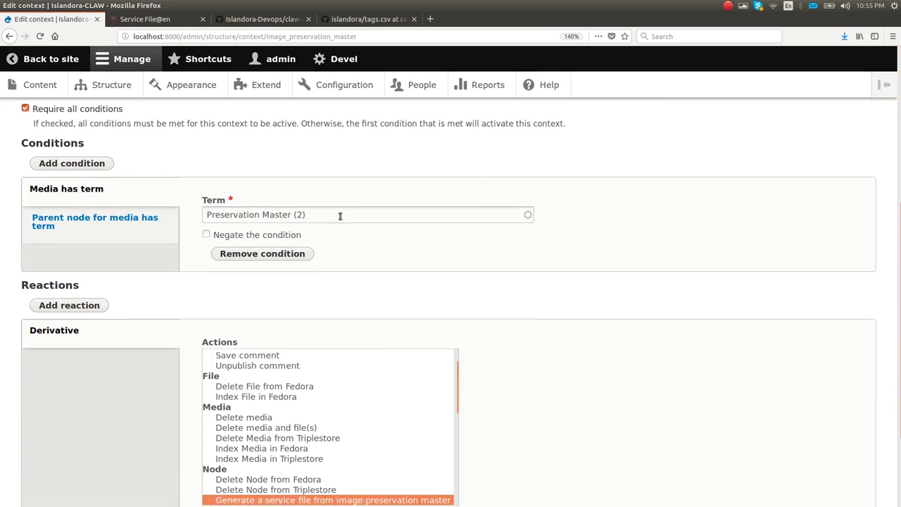
Step: Inspect its Parent node for media has term condition and Derivative reaction actions
{"action": "left_click", "coordinate": [107, 222]}
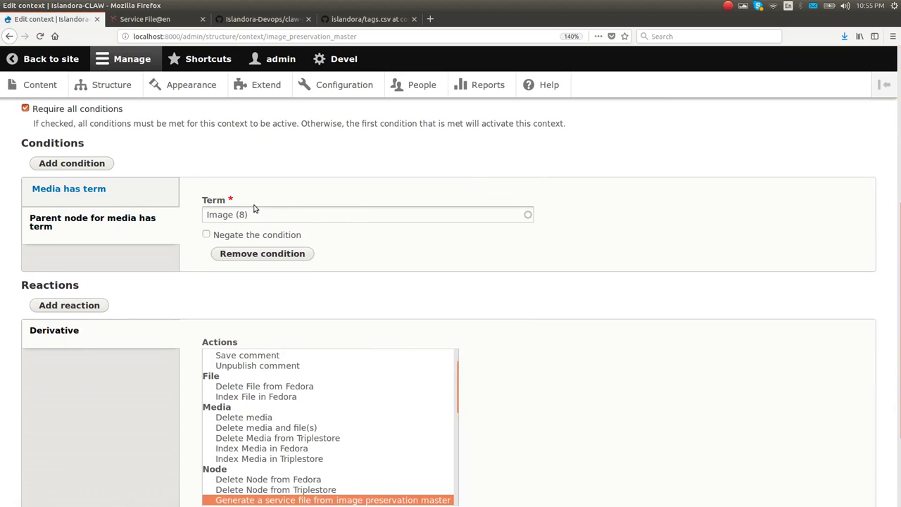
{"action": "scroll", "coordinate": [255, 208], "scroll_direction": "down", "scroll_amount": 3}
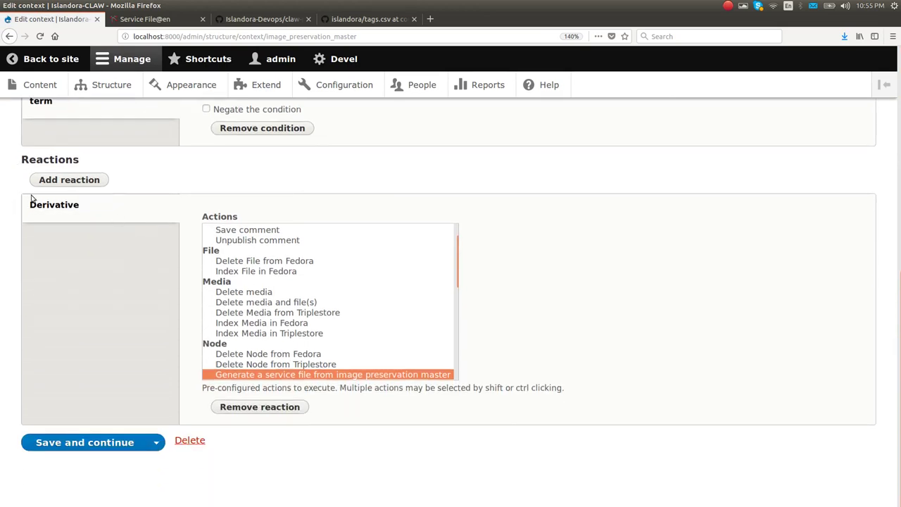
{"action": "scroll", "coordinate": [239, 331], "scroll_direction": "down", "scroll_amount": 2}
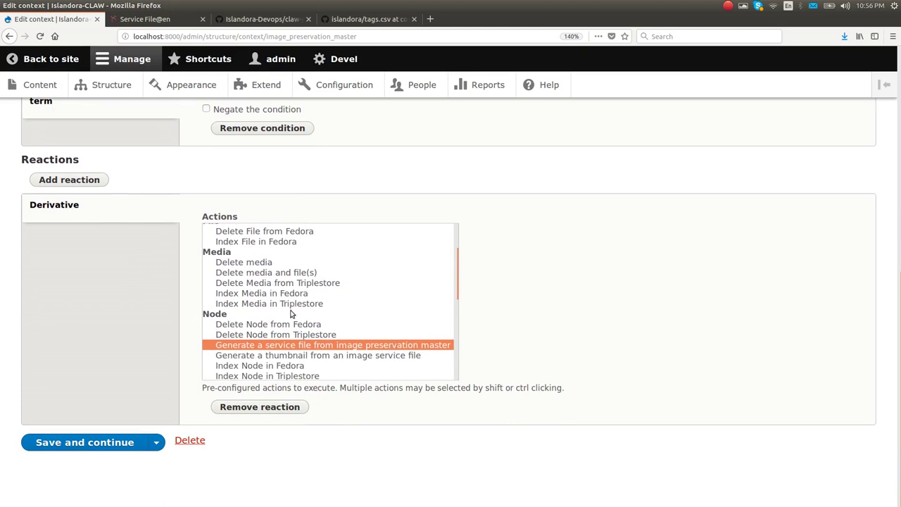
{"action": "scroll", "coordinate": [355, 306], "scroll_direction": "up", "scroll_amount": 3}
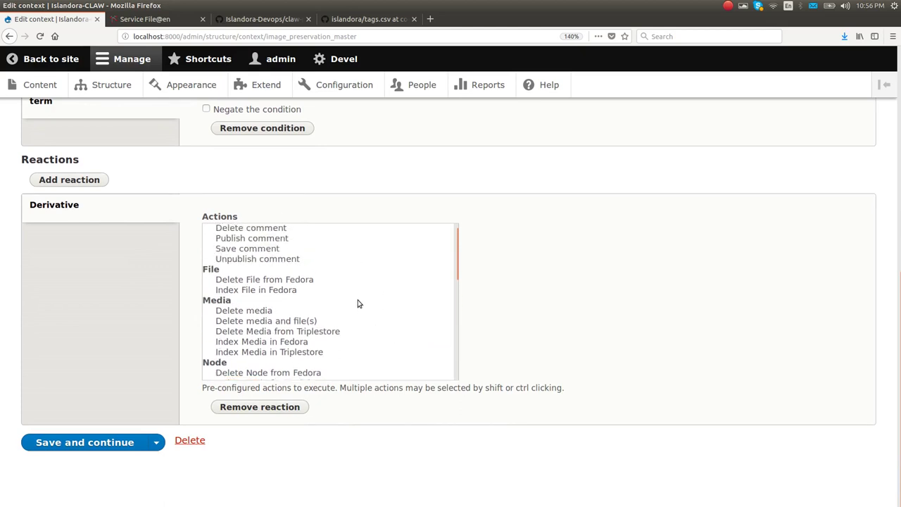
{"action": "scroll", "coordinate": [408, 298], "scroll_direction": "down", "scroll_amount": 3}
{"action": "scroll", "coordinate": [408, 295], "scroll_direction": "down", "scroll_amount": 2}
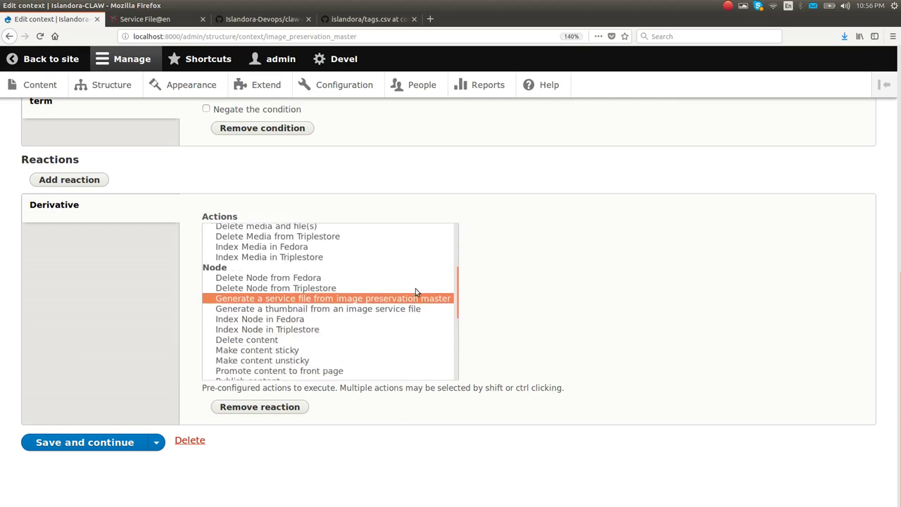
{"action": "scroll", "coordinate": [513, 266], "scroll_direction": "up", "scroll_amount": 4}
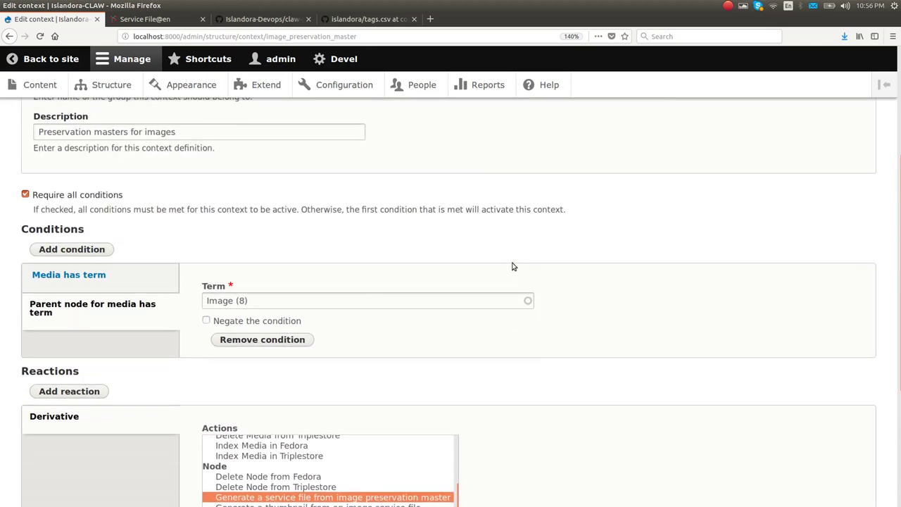
{"action": "scroll", "coordinate": [514, 266], "scroll_direction": "down", "scroll_amount": 3}
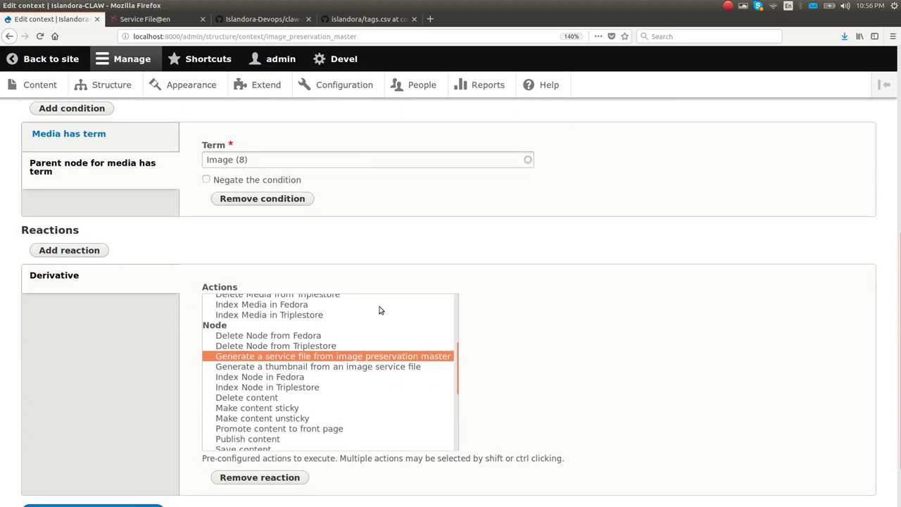
{"action": "scroll", "coordinate": [356, 379], "scroll_direction": "up", "scroll_amount": 4}
{"action": "scroll", "coordinate": [639, 264], "scroll_direction": "up", "scroll_amount": 5}
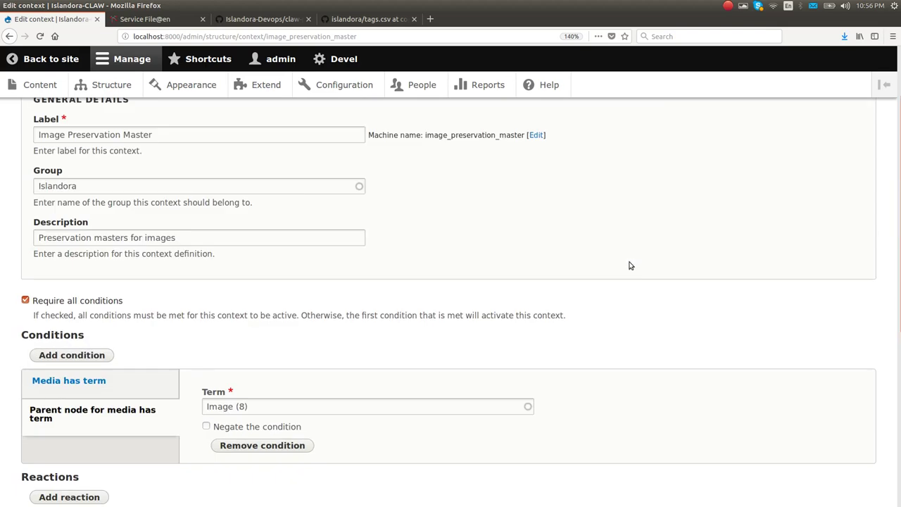
{"action": "scroll", "coordinate": [507, 211], "scroll_direction": "up", "scroll_amount": 2}
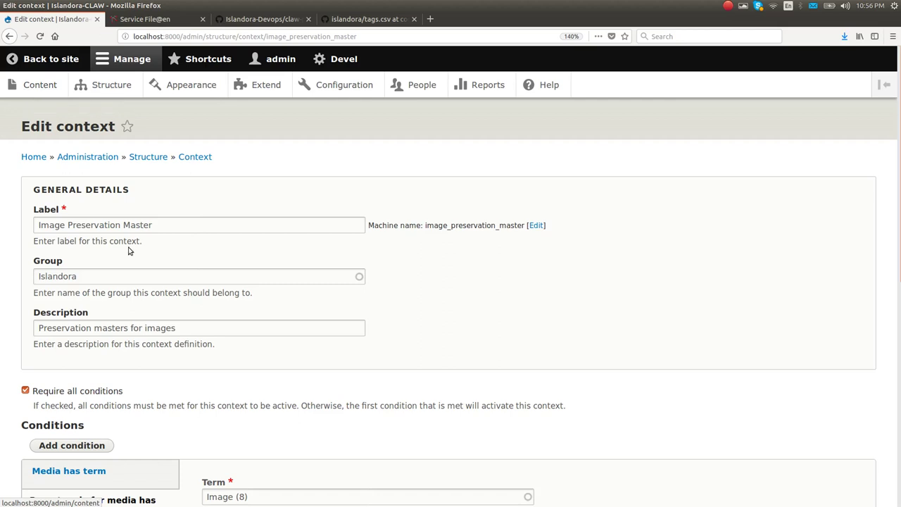
Step: Start a new context labelled 'Images'
{"action": "left_click", "coordinate": [192, 161]}
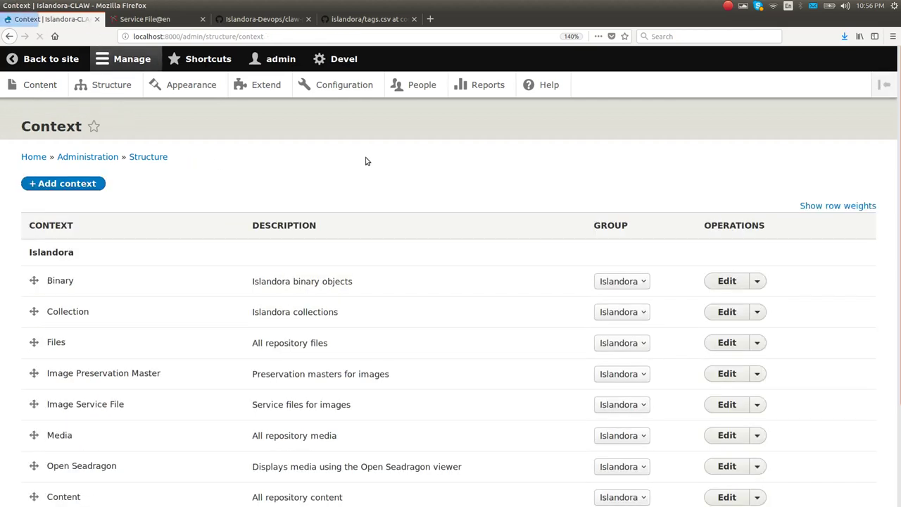
{"action": "left_click", "coordinate": [83, 183]}
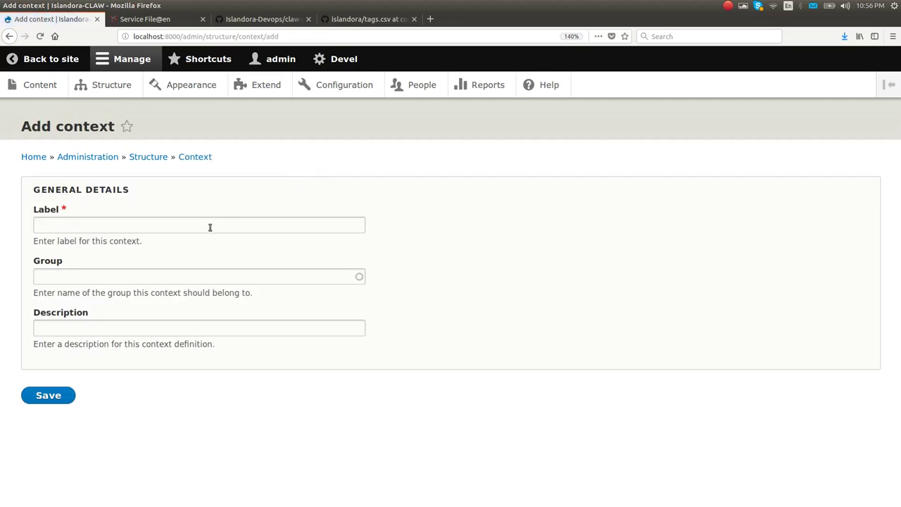
{"action": "left_click", "coordinate": [197, 221]}
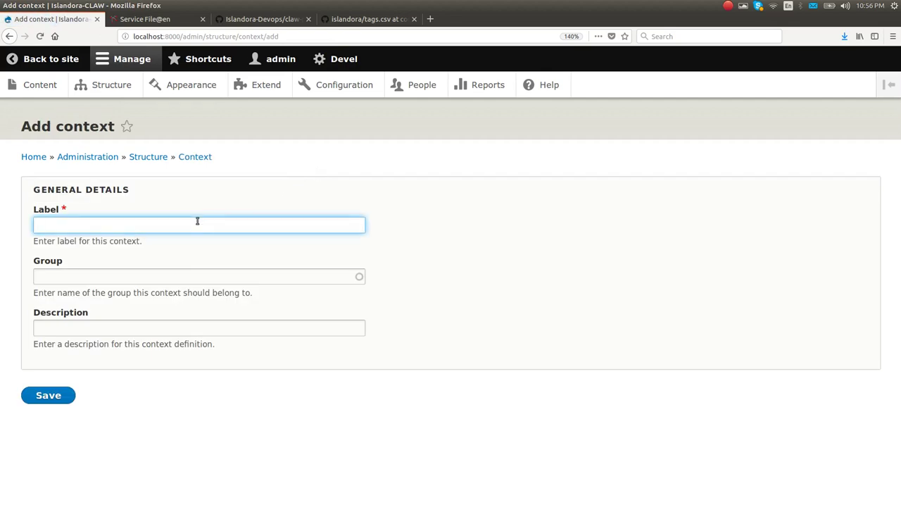
{"action": "type", "text": "Image"}
{"action": "key", "text": "Escape"}
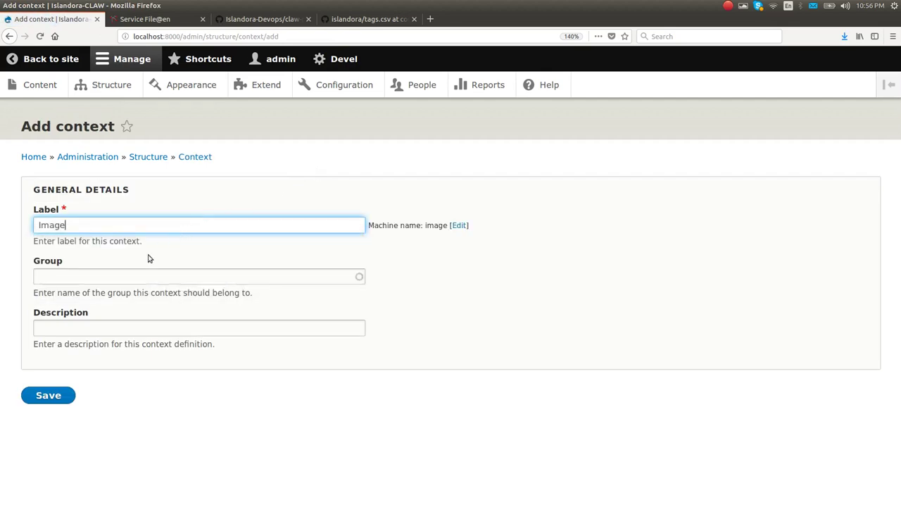
{"action": "type", "text": "s"}
Step: Set the context's group to Islandora and description to 'All Images', then save it
{"action": "left_click", "coordinate": [101, 275]}
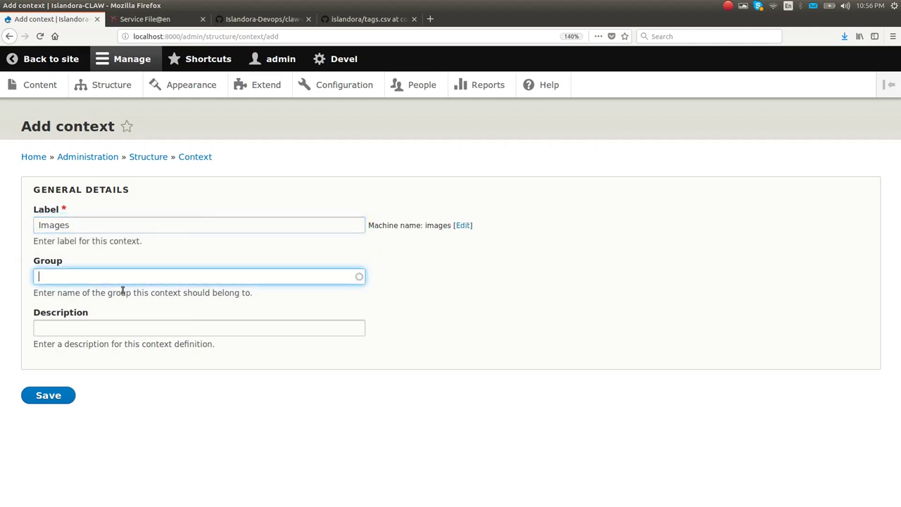
{"action": "type", "text": "Isl"}
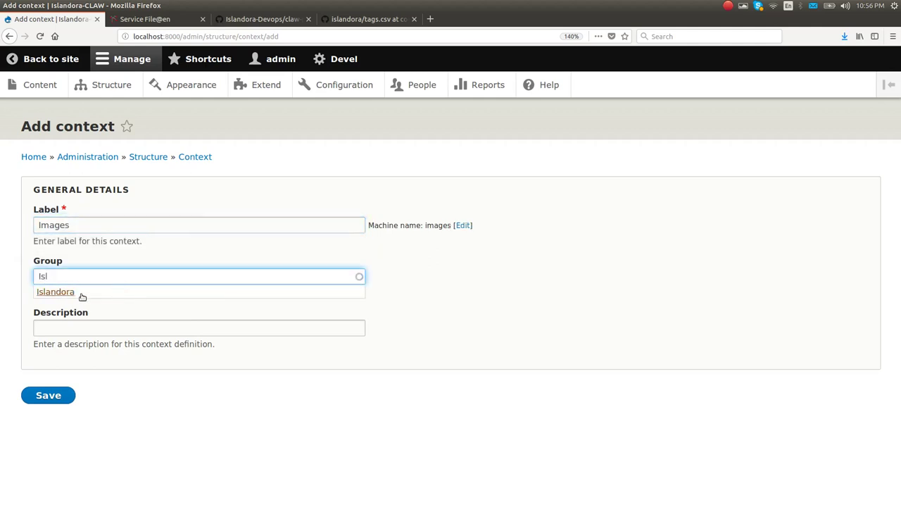
{"action": "left_click", "coordinate": [80, 295]}
{"action": "left_click", "coordinate": [101, 327]}
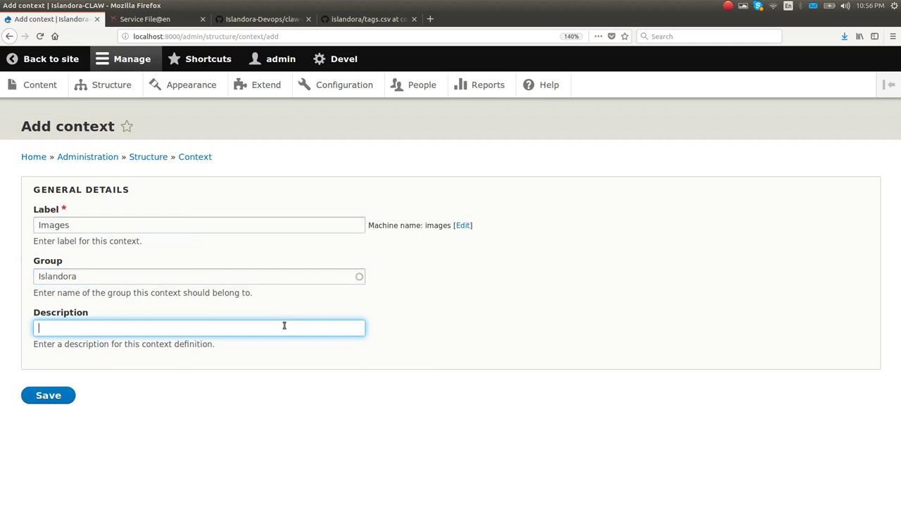
{"action": "type", "text": "All Images"}
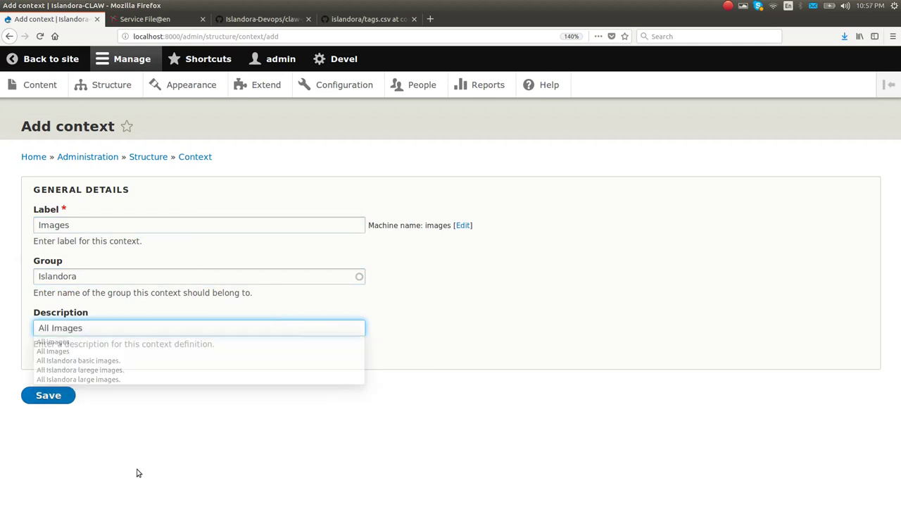
{"action": "left_click", "coordinate": [43, 400]}
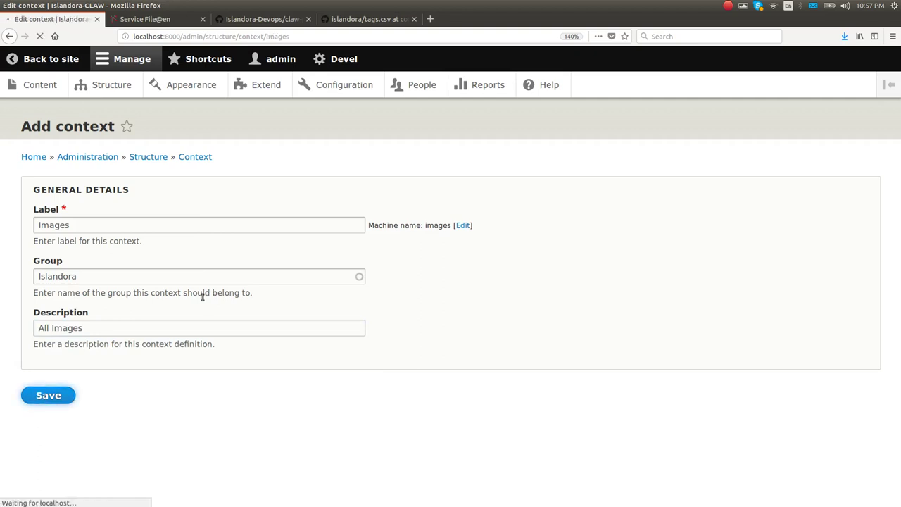
{"action": "scroll", "coordinate": [202, 299], "scroll_direction": "down", "scroll_amount": 2}
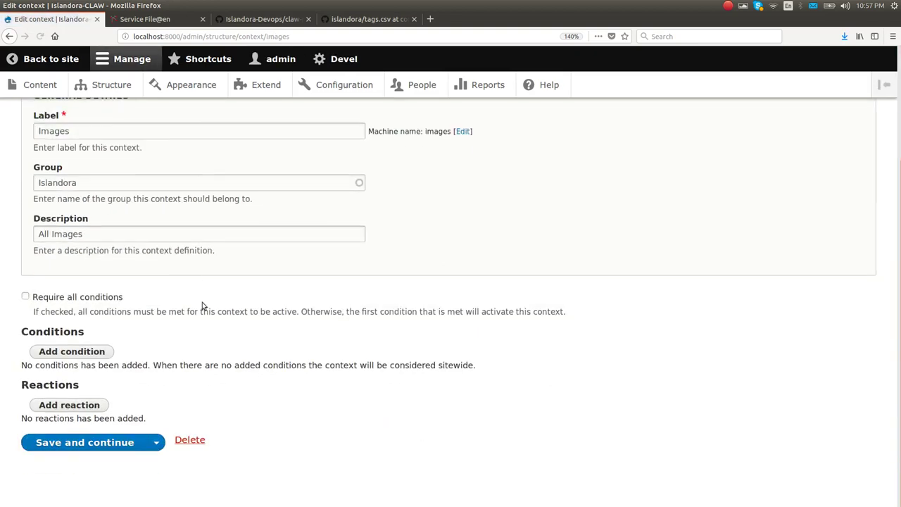
Step: Add a Node has term condition with the term Image (8) to the Images context
{"action": "left_click", "coordinate": [79, 352]}
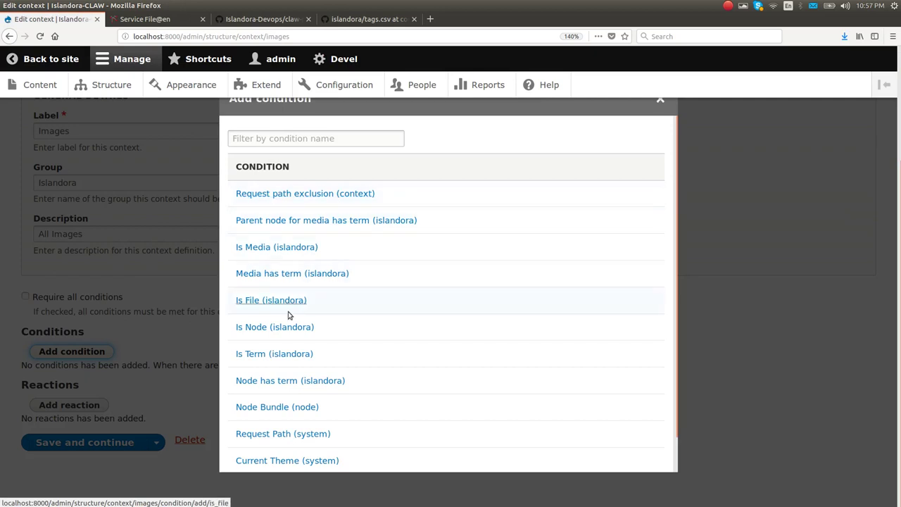
{"action": "left_click", "coordinate": [273, 381]}
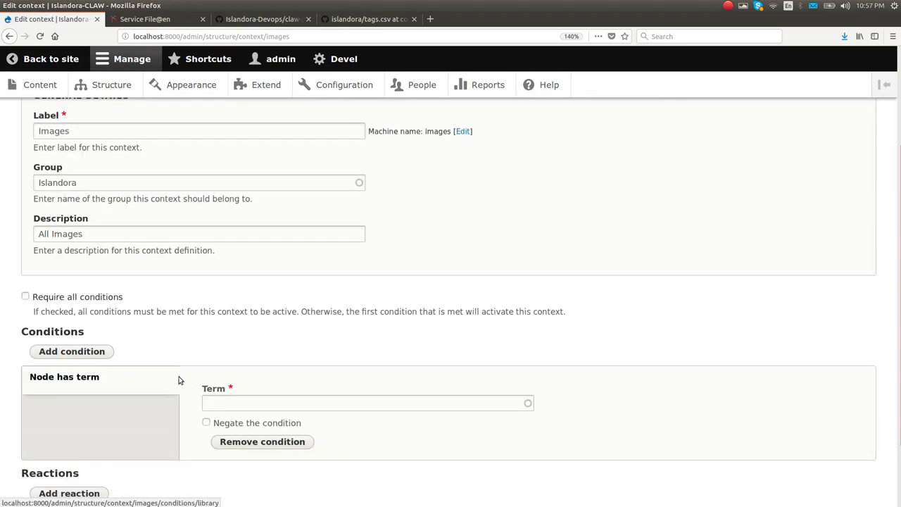
{"action": "scroll", "coordinate": [252, 357], "scroll_direction": "down", "scroll_amount": 2}
{"action": "left_click", "coordinate": [251, 314]}
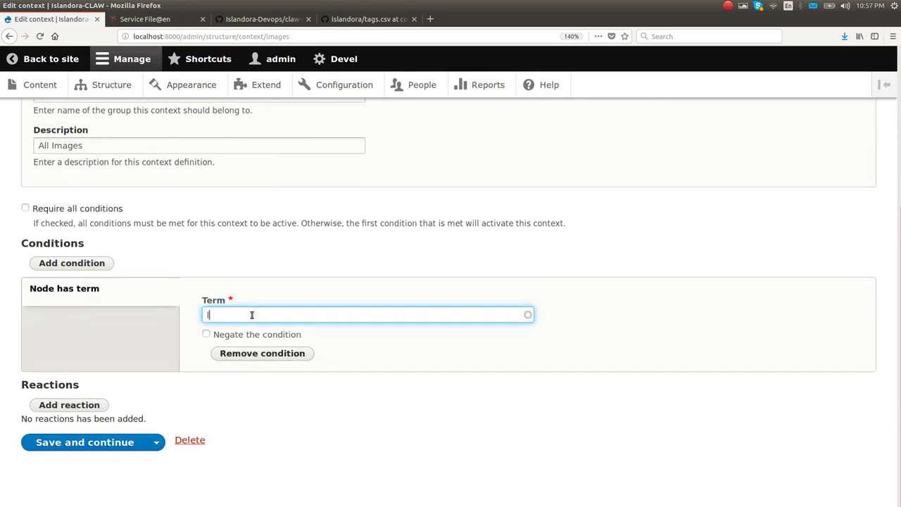
{"action": "left_click", "coordinate": [248, 334]}
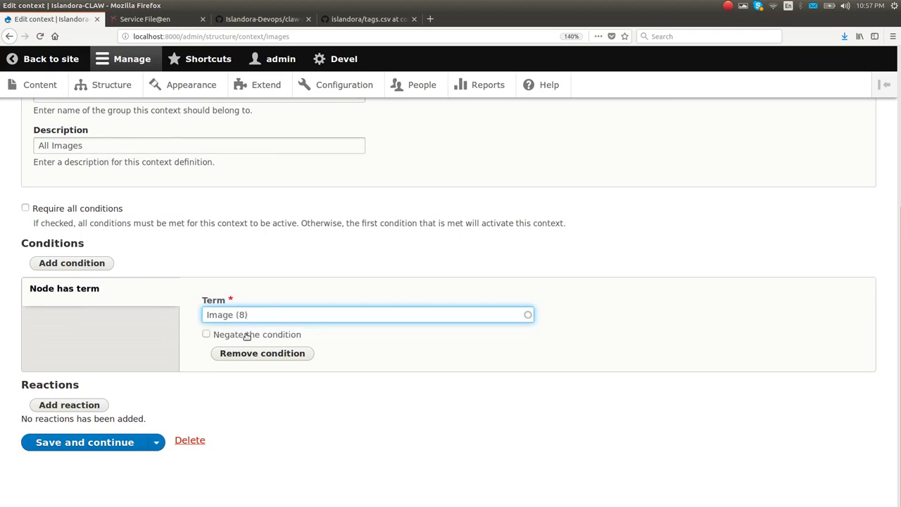
Step: Add a Theme reaction using Bartik and save the Images context
{"action": "left_click", "coordinate": [99, 405]}
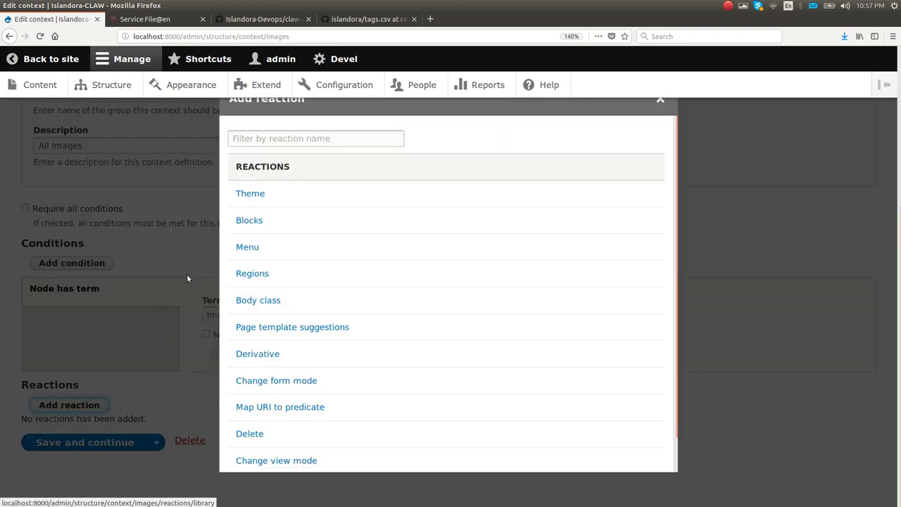
{"action": "left_click", "coordinate": [242, 194]}
{"action": "scroll", "coordinate": [252, 198], "scroll_direction": "down", "scroll_amount": 3}
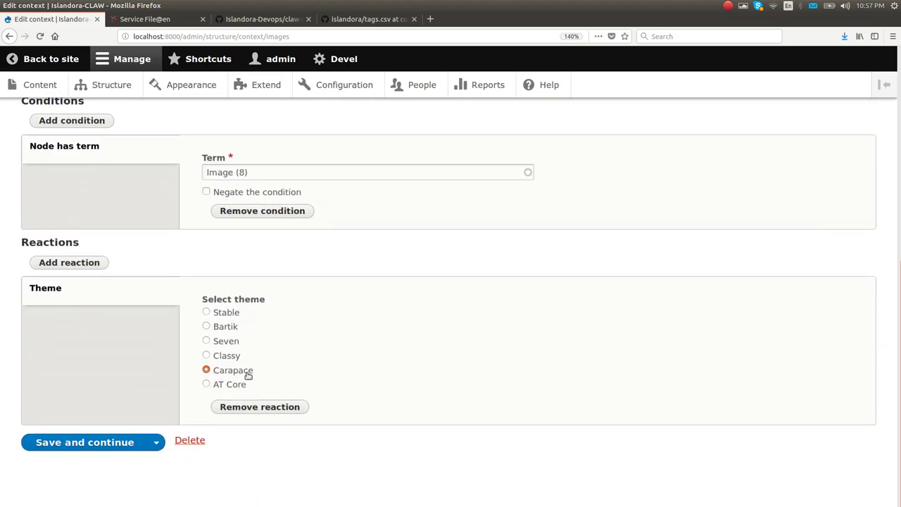
{"action": "left_click", "coordinate": [209, 328]}
{"action": "left_click", "coordinate": [106, 443]}
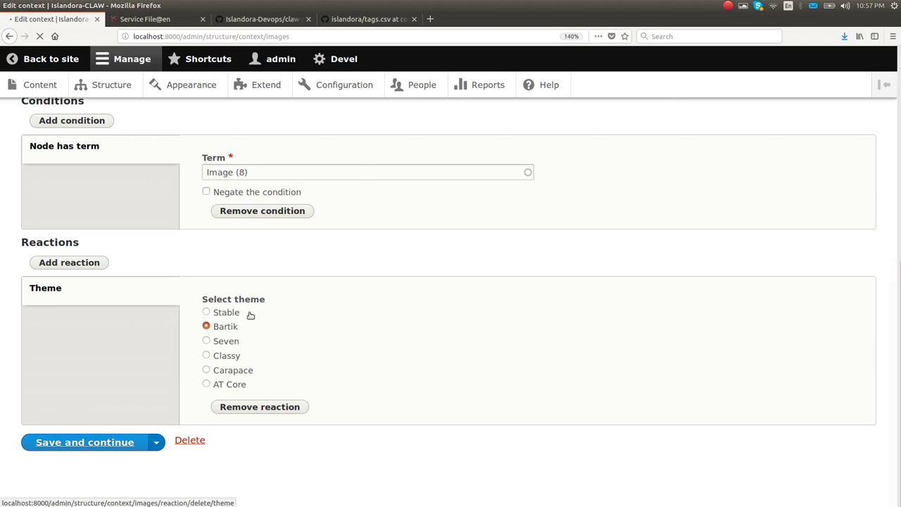
Step: Leave the Content admin page and return to the site's front page
{"action": "left_click", "coordinate": [25, 86]}
{"action": "scroll", "coordinate": [201, 467], "scroll_direction": "down", "scroll_amount": 3}
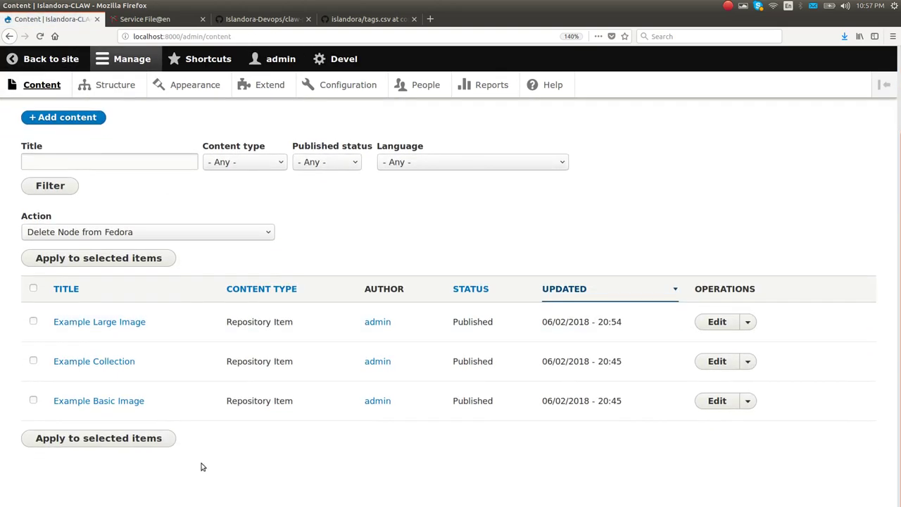
{"action": "left_click", "coordinate": [53, 60]}
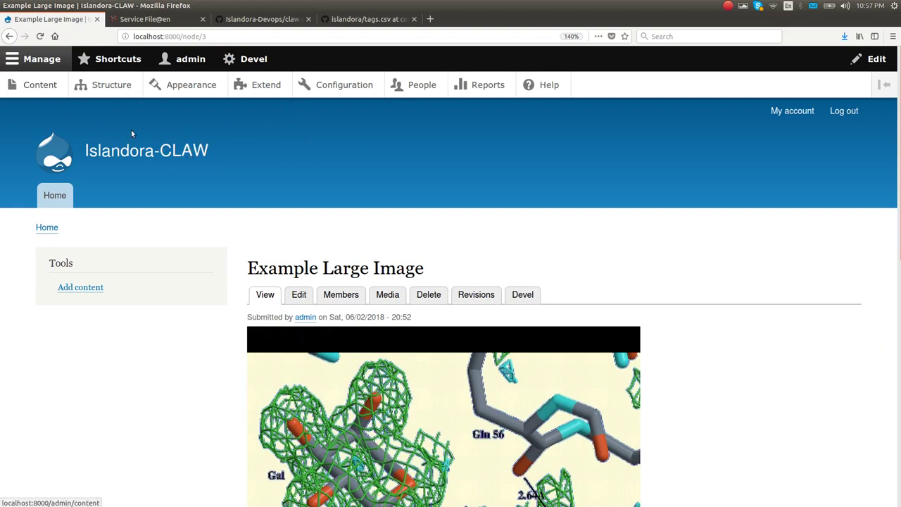
{"action": "left_click", "coordinate": [141, 149]}
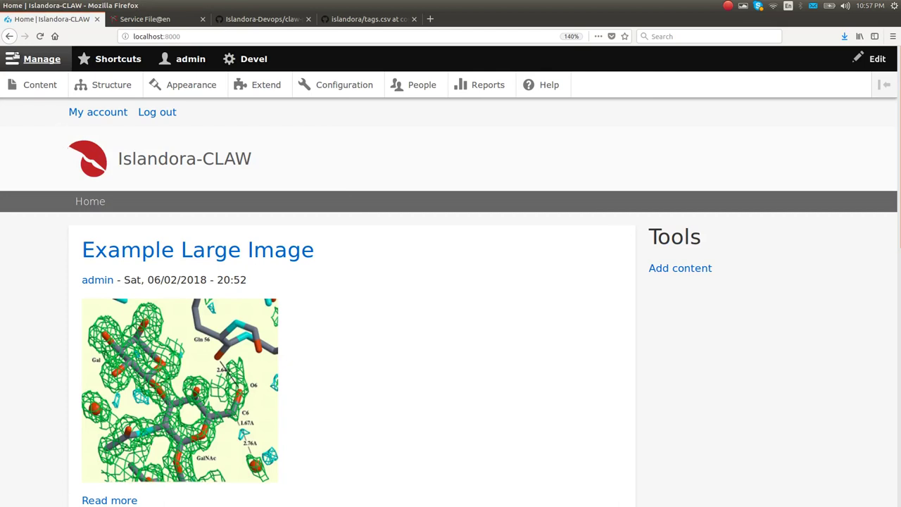
Step: View Example Large Image in the Bartik theme, then open its edit form
{"action": "left_click", "coordinate": [313, 255]}
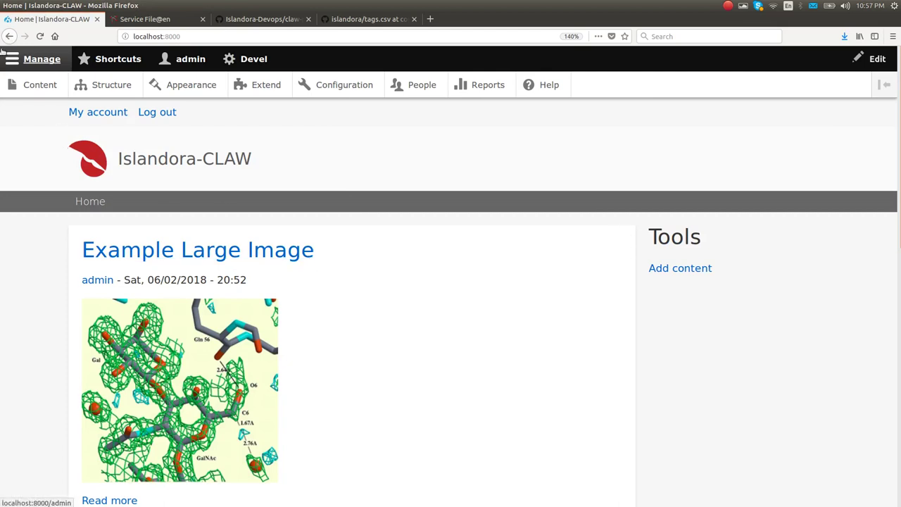
{"action": "scroll", "coordinate": [493, 211], "scroll_direction": "down", "scroll_amount": 4}
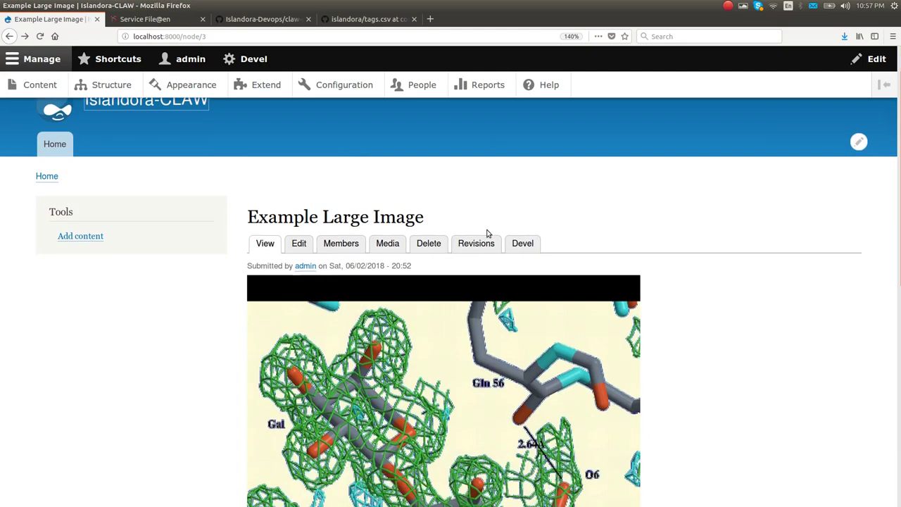
{"action": "scroll", "coordinate": [802, 253], "scroll_direction": "up", "scroll_amount": 4}
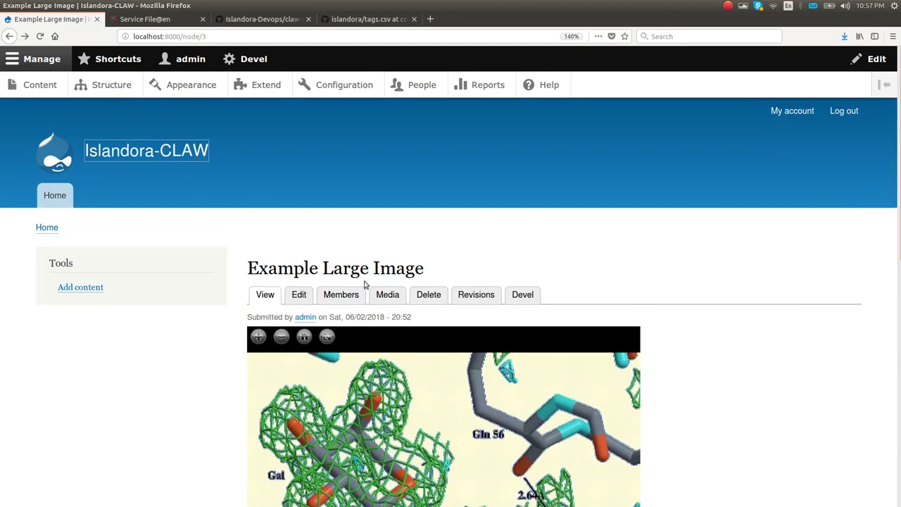
{"action": "left_click", "coordinate": [298, 294]}
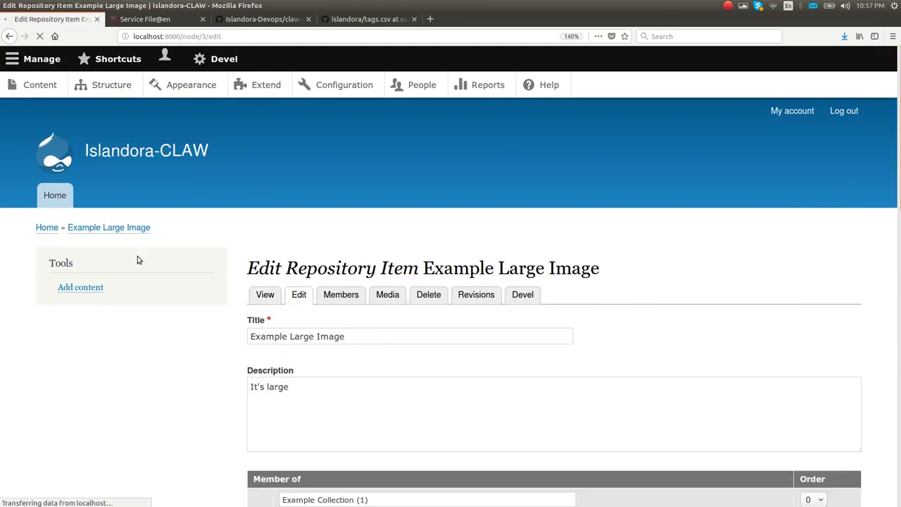
Step: Delete the 'Image (8)' and 'Open Seadragon (1)' tags from Example Large Image and save
{"action": "scroll", "coordinate": [181, 262], "scroll_direction": "down", "scroll_amount": 5}
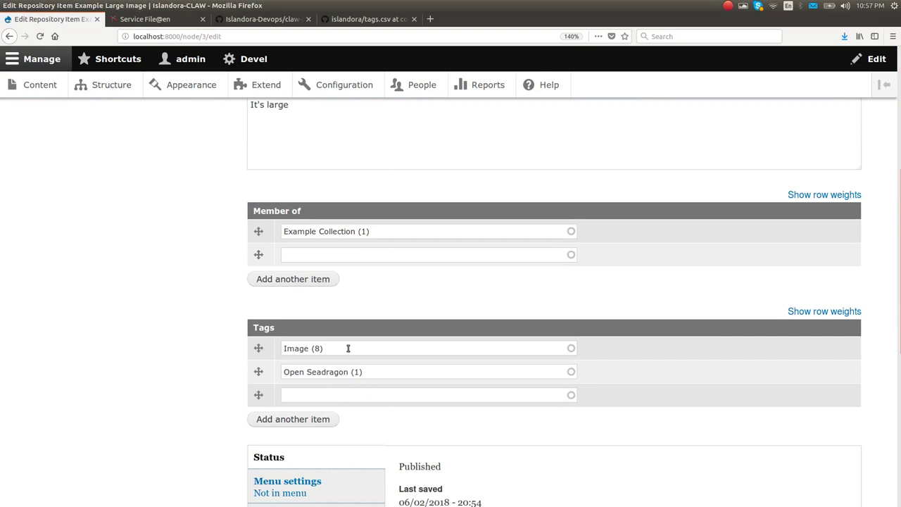
{"action": "left_click_drag", "start_coordinate": [348, 348], "coordinate": [122, 344]}
{"action": "key", "text": "BackSpace"}
{"action": "key", "text": "ctrl+a"}
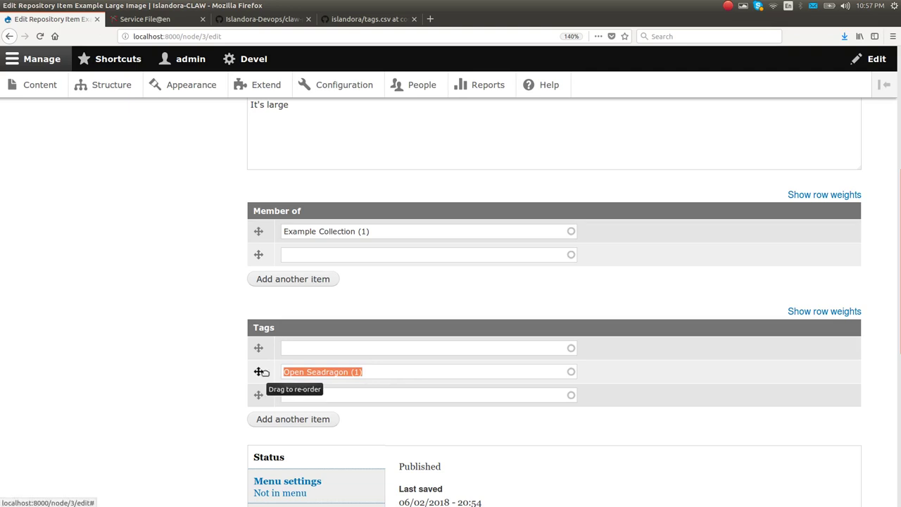
{"action": "key", "text": "BackSpace"}
{"action": "scroll", "coordinate": [264, 360], "scroll_direction": "down", "scroll_amount": 5}
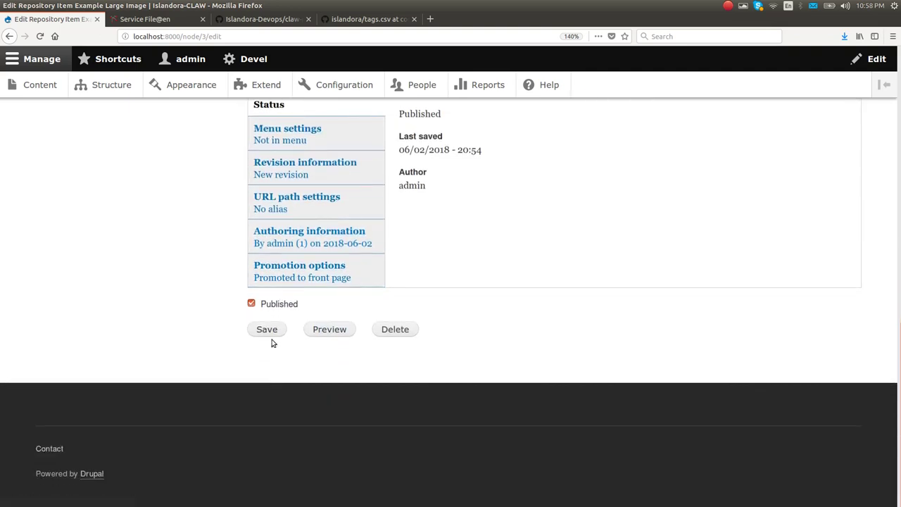
{"action": "left_click", "coordinate": [270, 331]}
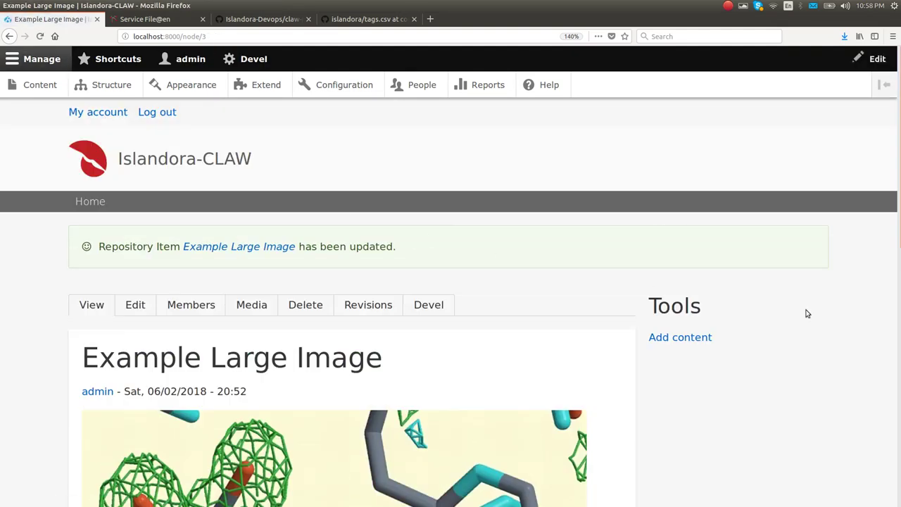
Step: Scroll through the updated Example Large Image page to review its display
{"action": "scroll", "coordinate": [786, 309], "scroll_direction": "down", "scroll_amount": 8}
{"action": "scroll", "coordinate": [785, 310], "scroll_direction": "up", "scroll_amount": 5}
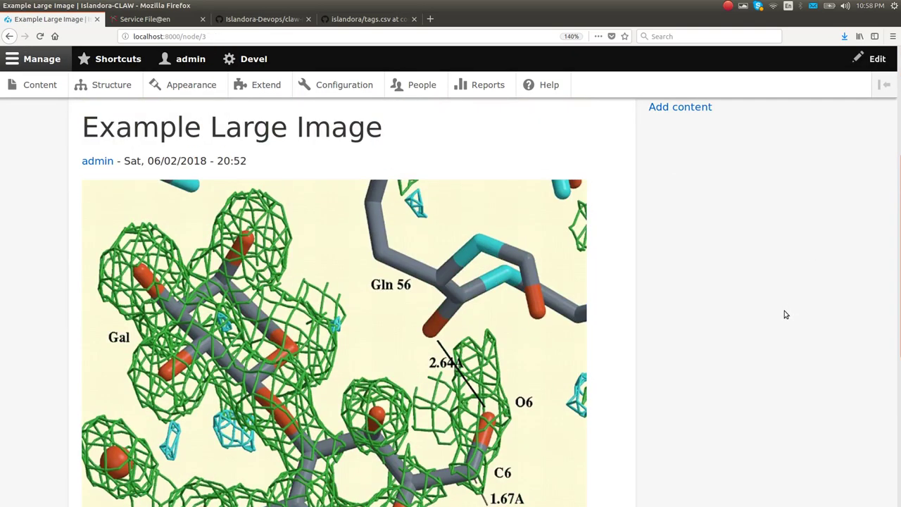
{"action": "scroll", "coordinate": [785, 315], "scroll_direction": "up", "scroll_amount": 3}
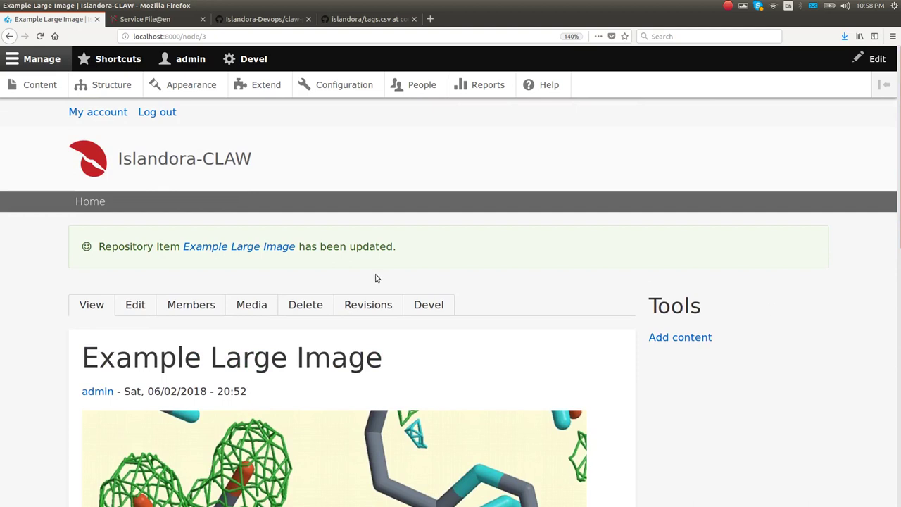
{"action": "scroll", "coordinate": [376, 279], "scroll_direction": "down", "scroll_amount": 6}
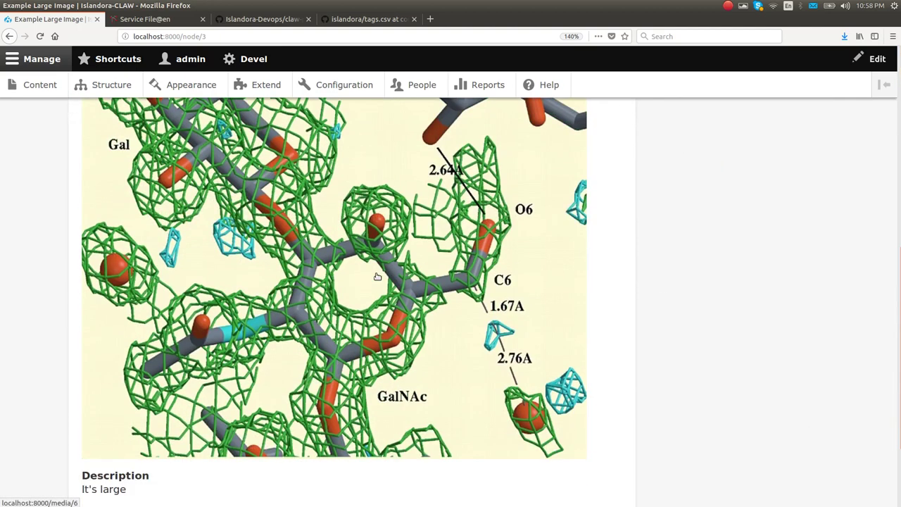
{"action": "scroll", "coordinate": [378, 276], "scroll_direction": "down", "scroll_amount": 3}
{"action": "scroll", "coordinate": [378, 276], "scroll_direction": "up", "scroll_amount": 9}
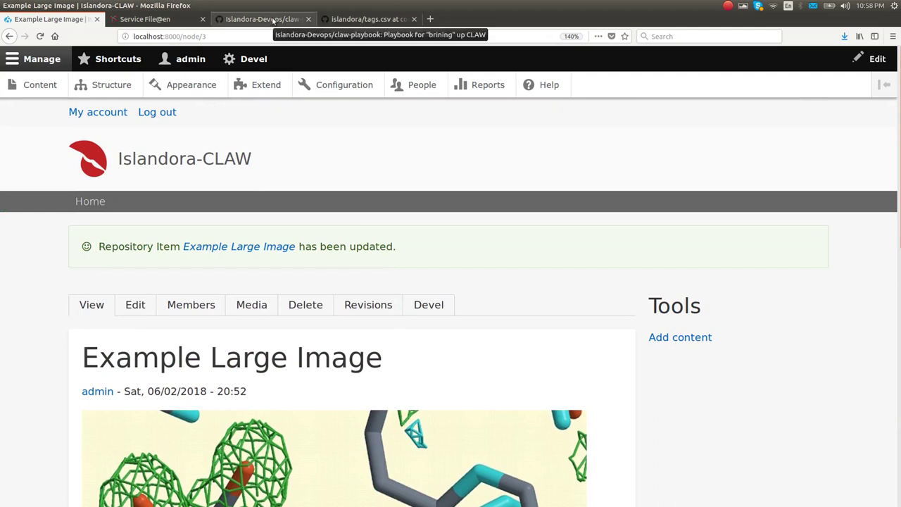
Step: Switch to the Islandora-Devops/claw-playbook repository in the GitHub browser tab
{"action": "left_click", "coordinate": [273, 20]}
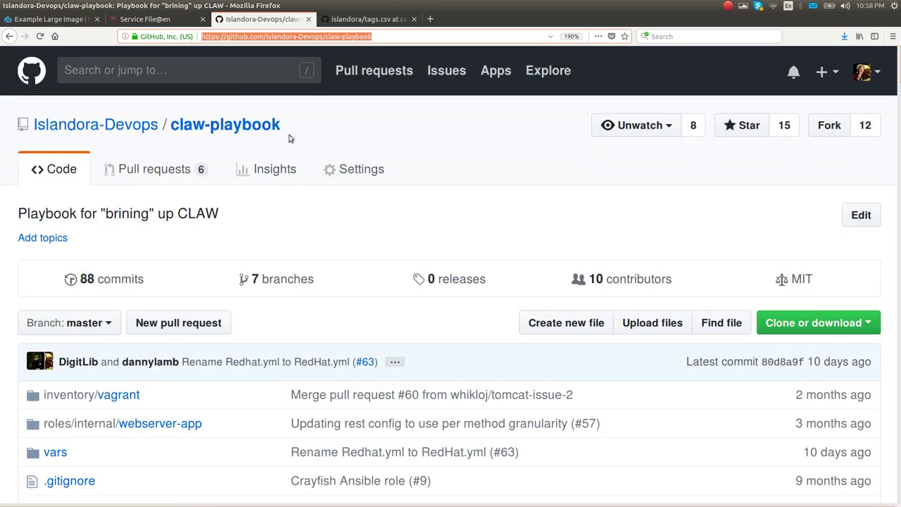